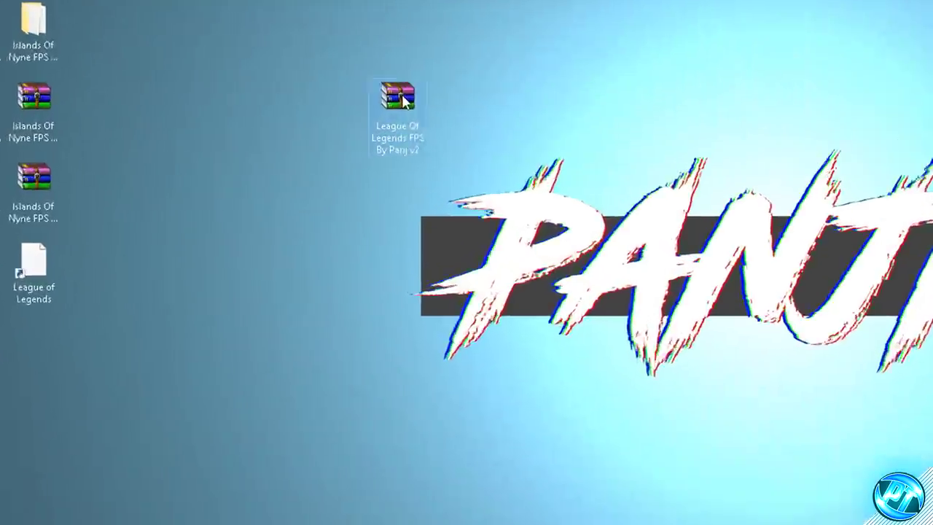
Extract the League Of Legends FPS By Panj v2 archive on the desktop and place the extracted folder beside the archive.
right_click(427, 161)
left_click(446, 153)
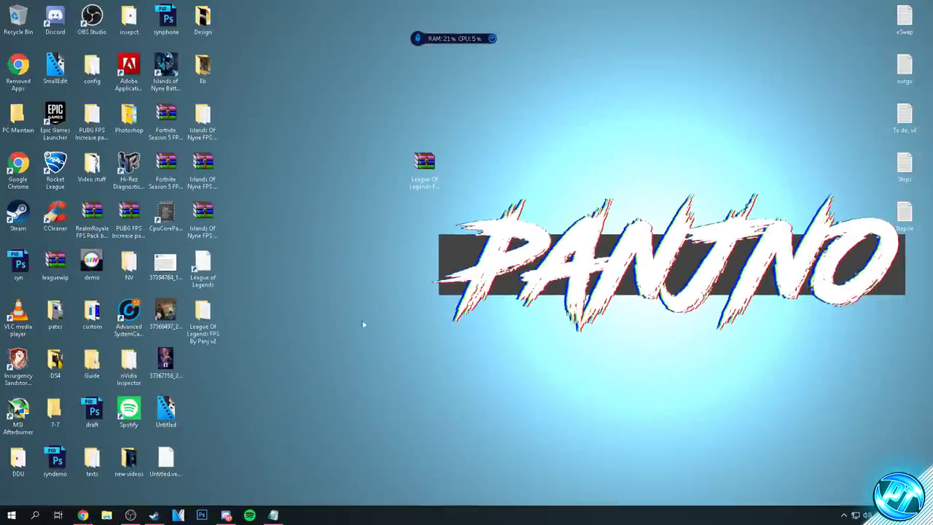
left_click_drag(206, 321, 378, 174)
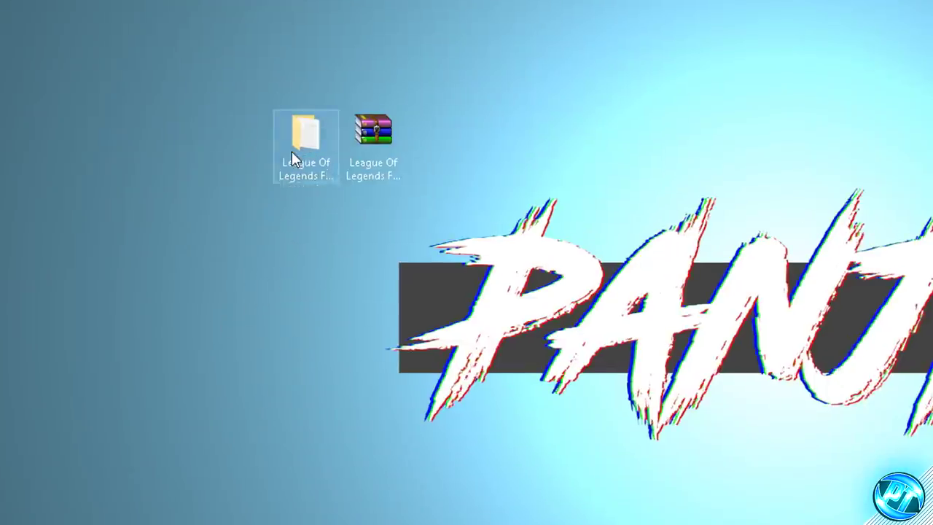
Examine the config, optimizations and credits items inside the extracted FPS pack folder, leaving the folder closed.
double_click(381, 173)
left_click(302, 173)
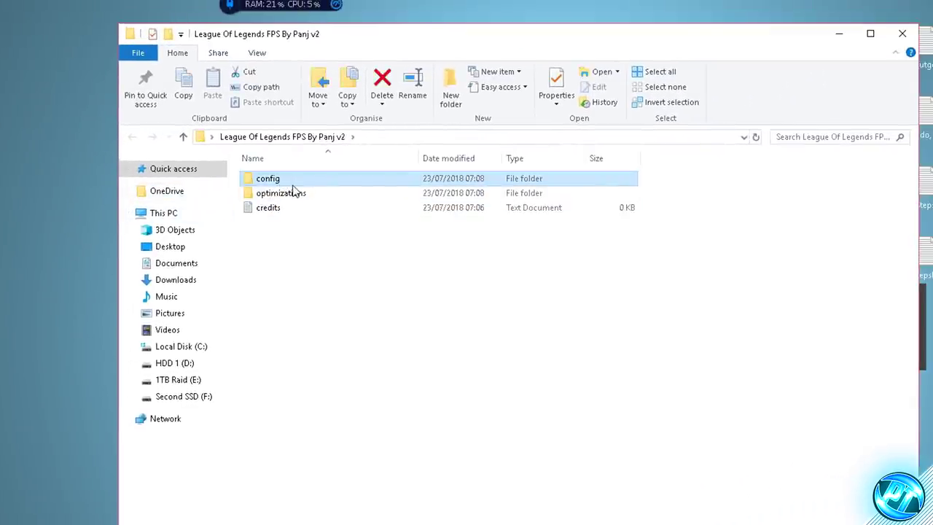
left_click(295, 193)
left_click(285, 210)
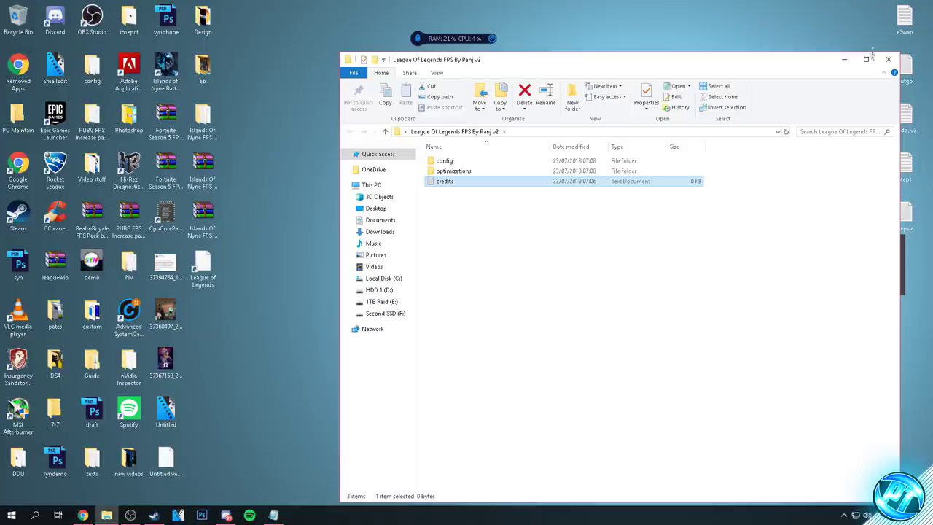
left_click(888, 59)
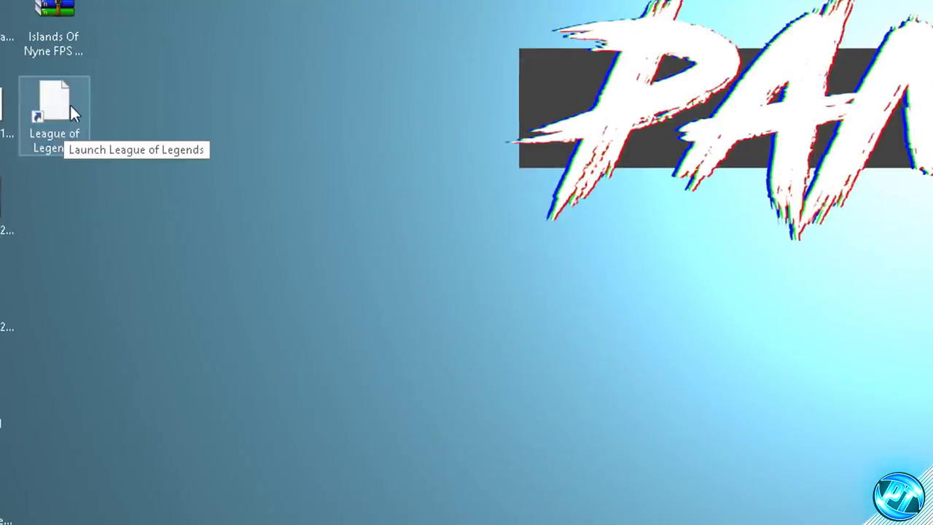
Locate the League of Legends game on the desktop and through a Windows search for "league".
double_click(72, 113)
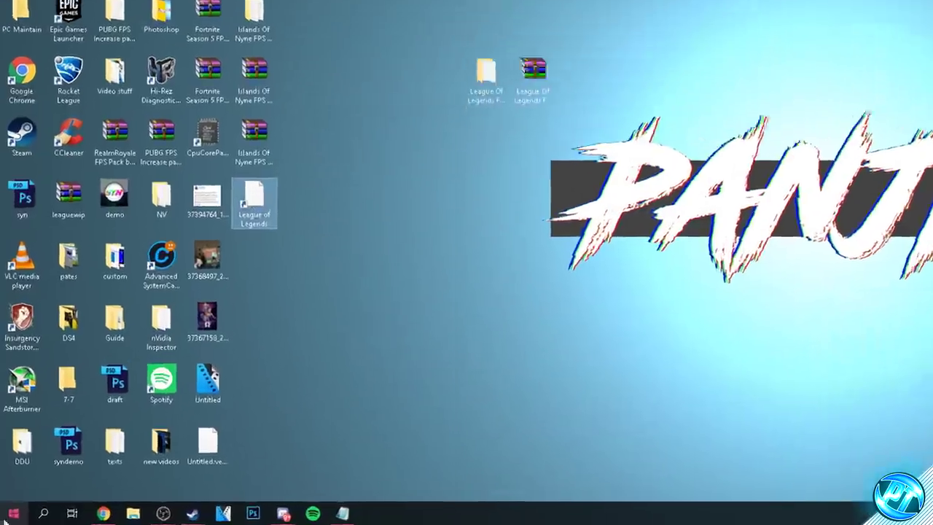
left_click(11, 513)
type("league")
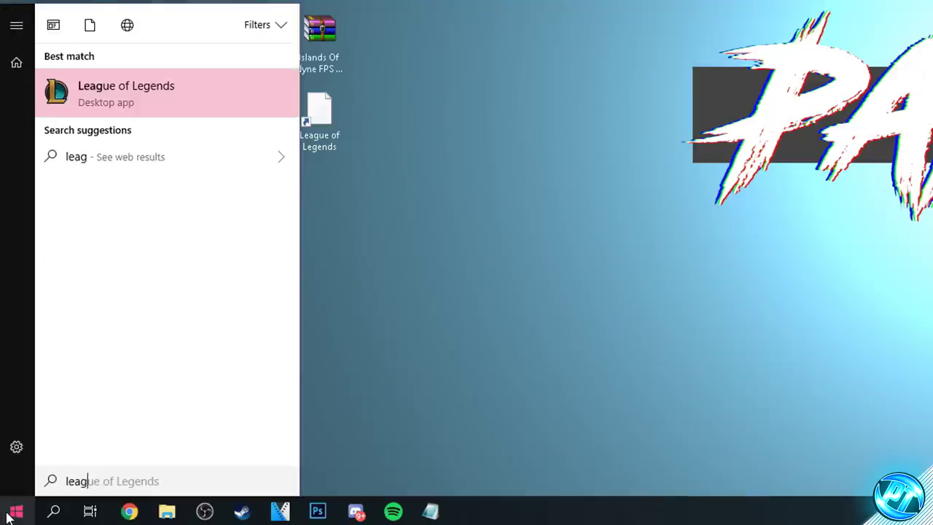
left_click(129, 94)
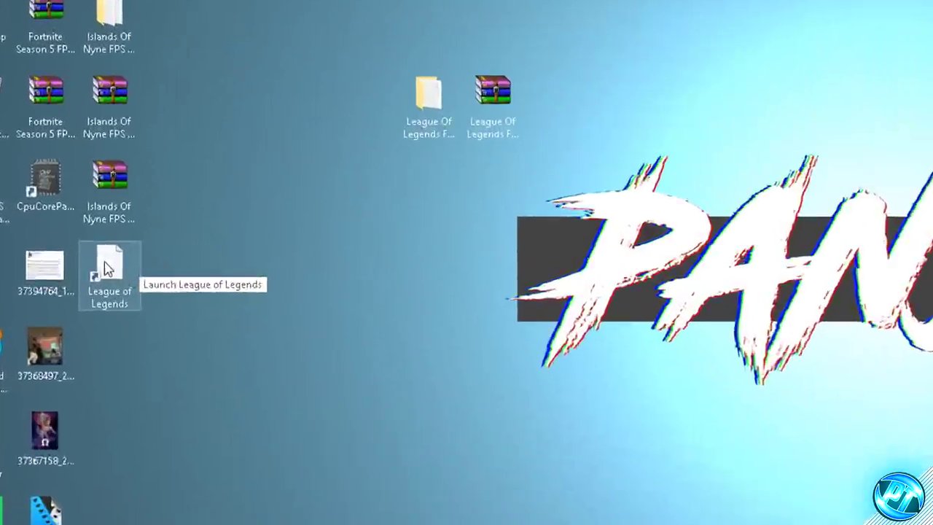
Open the game's install folder through the file location in the League of Legends desktop shortcut's properties.
right_click(105, 268)
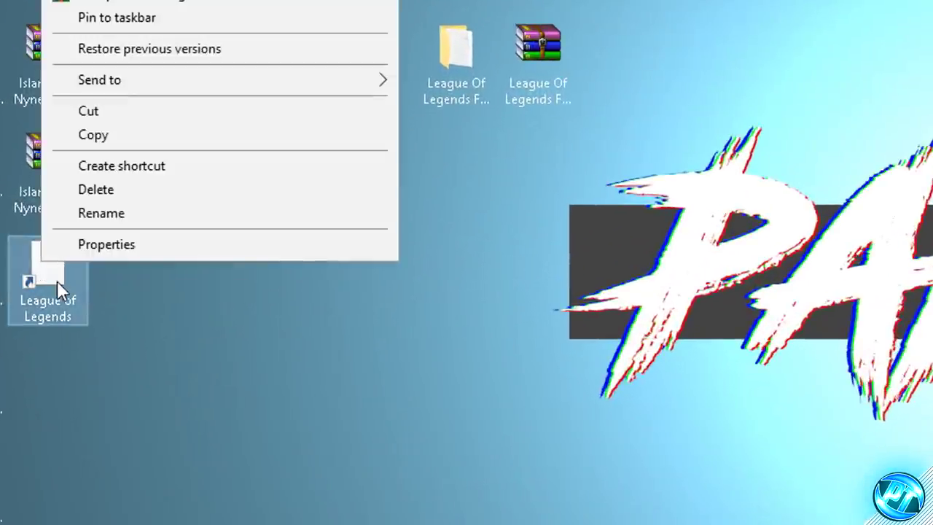
left_click(117, 245)
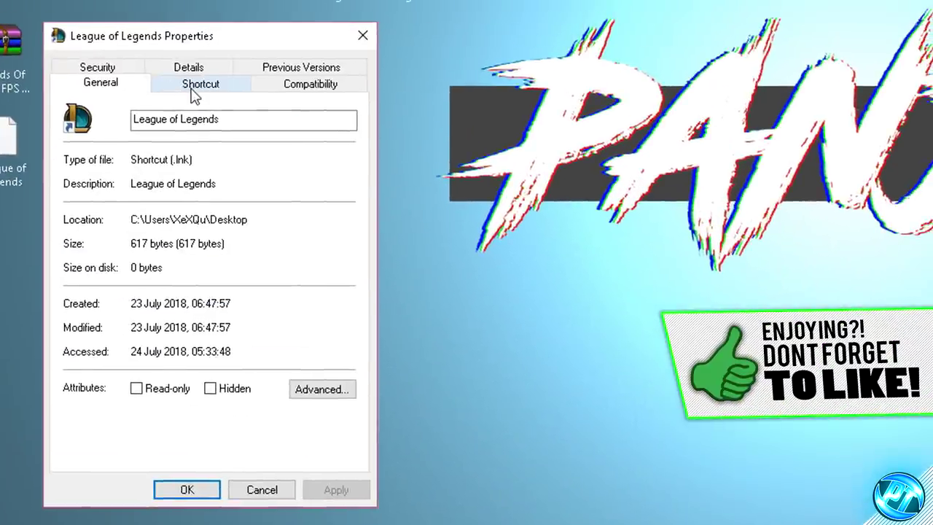
left_click(172, 124)
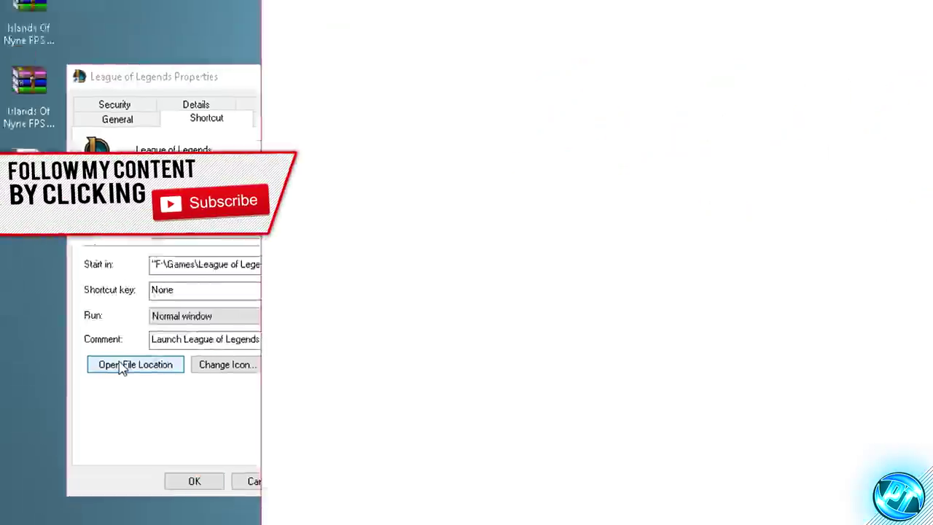
left_click(122, 366)
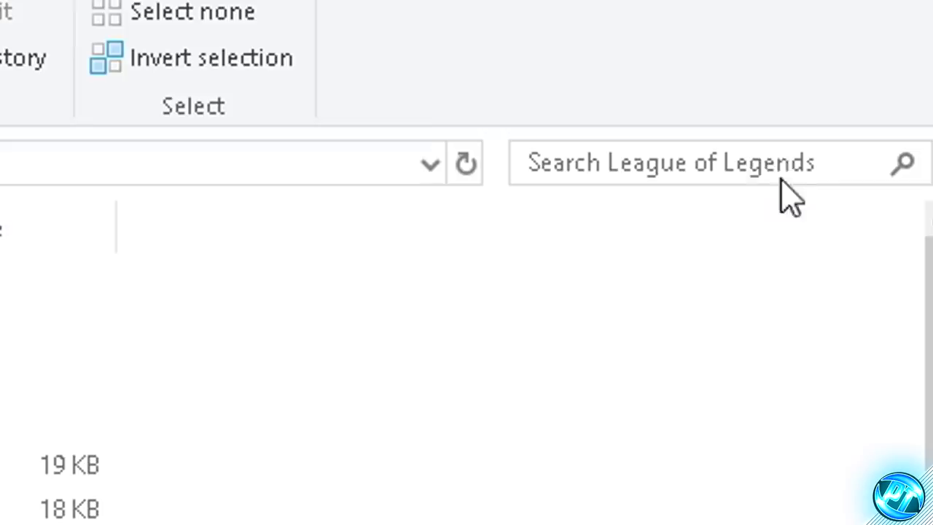
Search the League of Legends install folder for ".exe" files.
left_click(844, 101)
type(".")
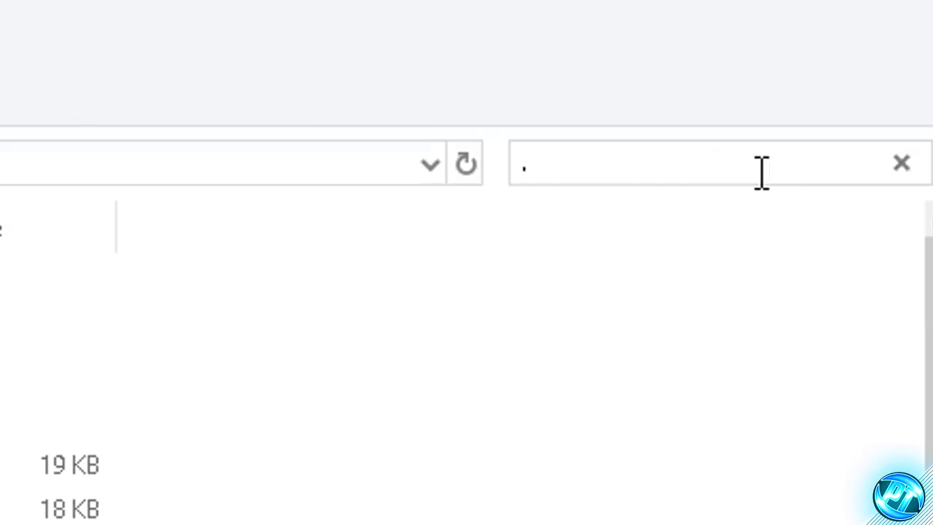
type("exe")
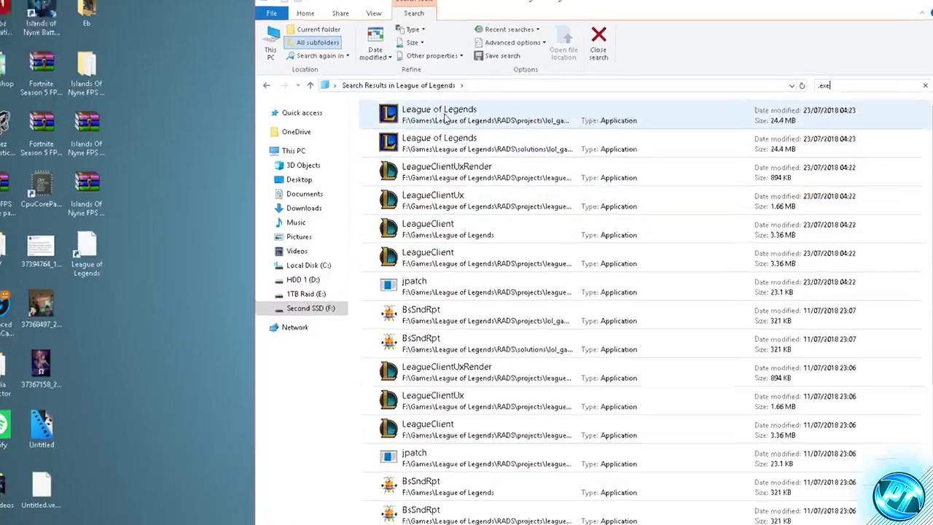
Turn on Disable full-screen optimisations in the compatibility properties of the first League of Legends application in the results.
right_click(443, 116)
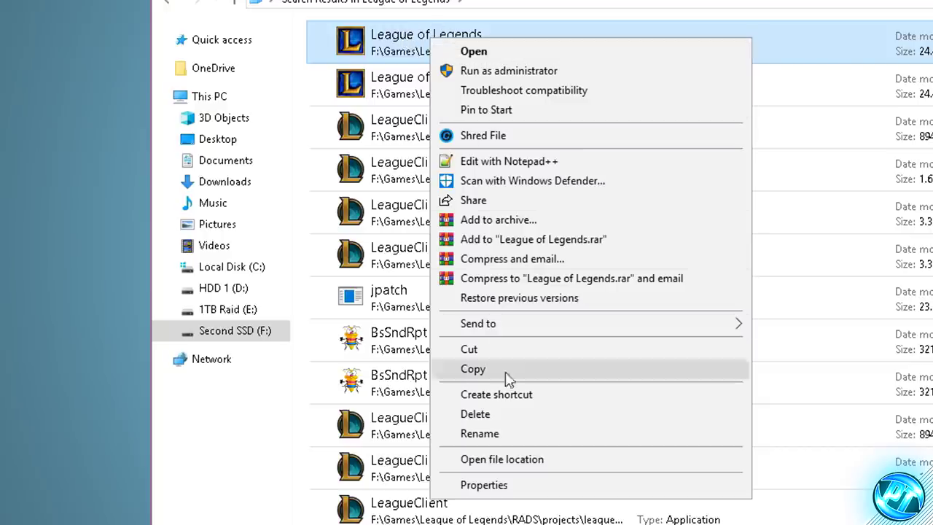
left_click(492, 482)
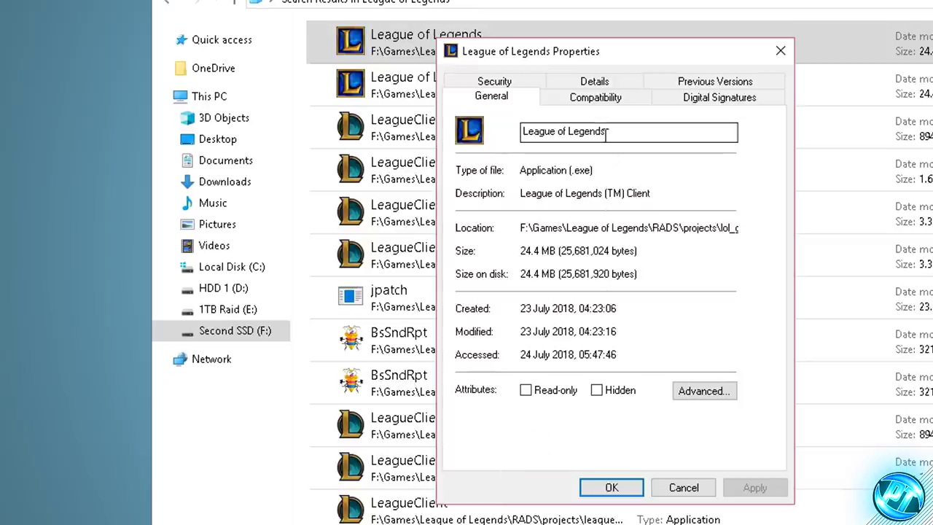
left_click(601, 107)
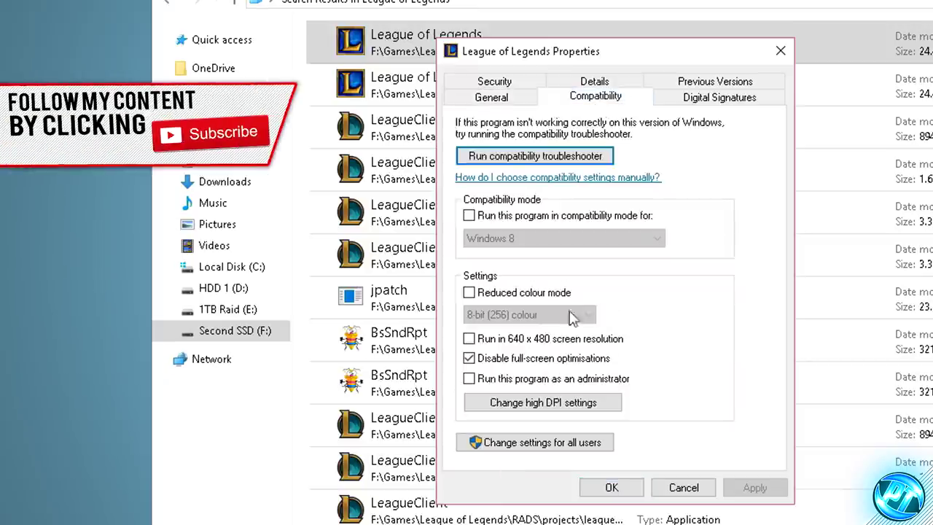
left_click(500, 360)
left_click(510, 360)
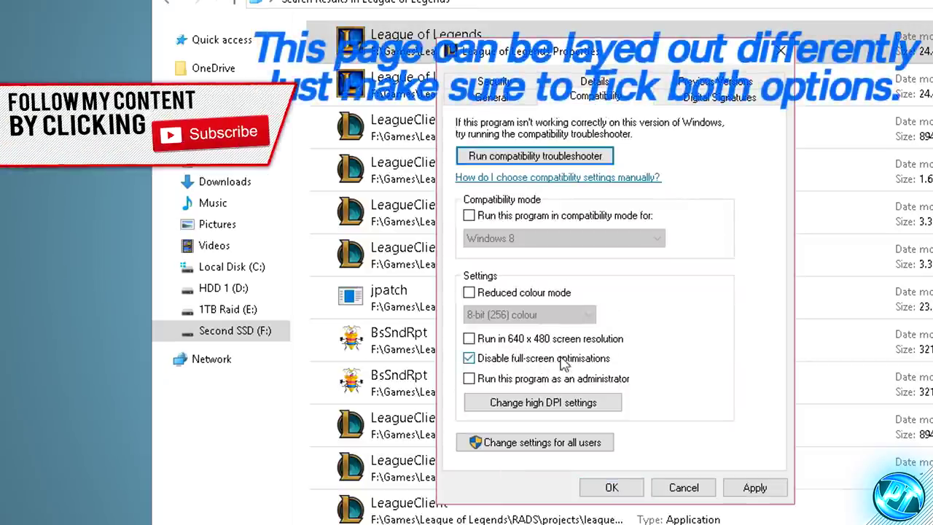
Override the application's high DPI scaling behaviour with scaling performed by Application, and apply the compatibility properties.
left_click(585, 412)
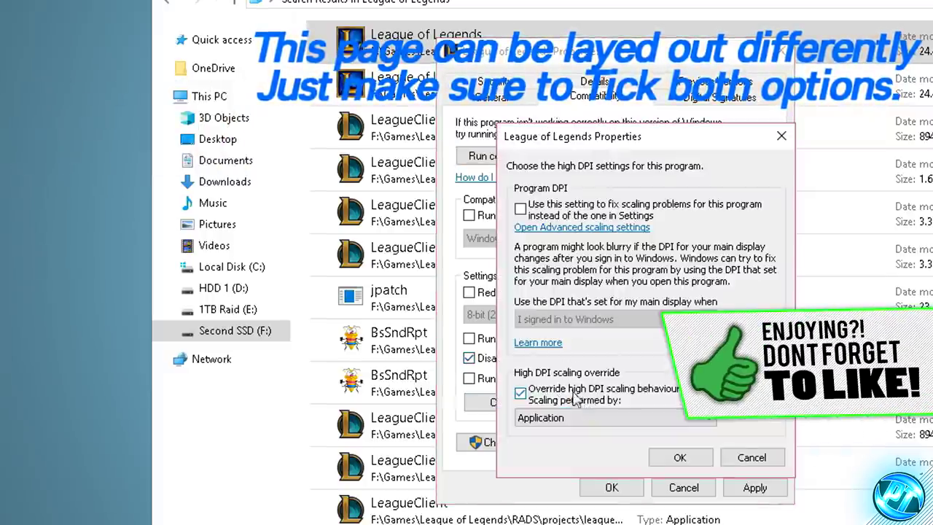
left_click(576, 397)
left_click(576, 398)
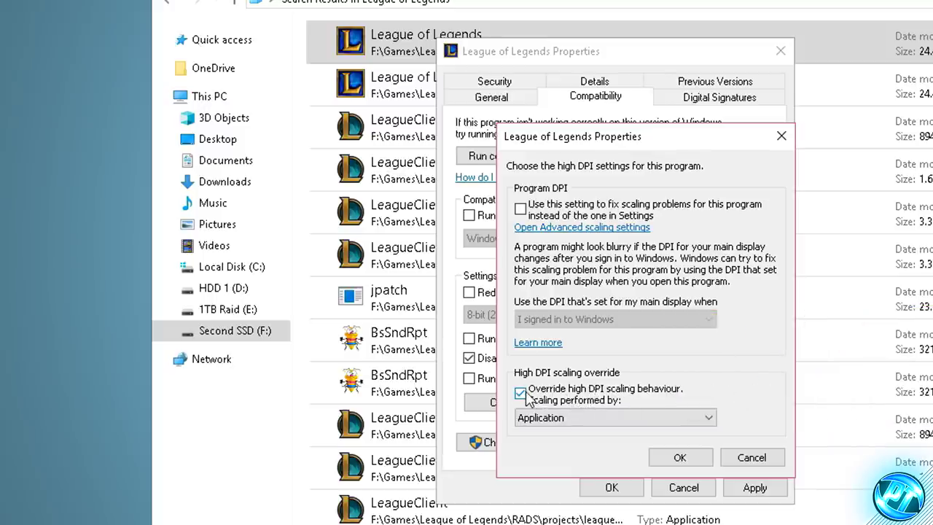
left_click(680, 457)
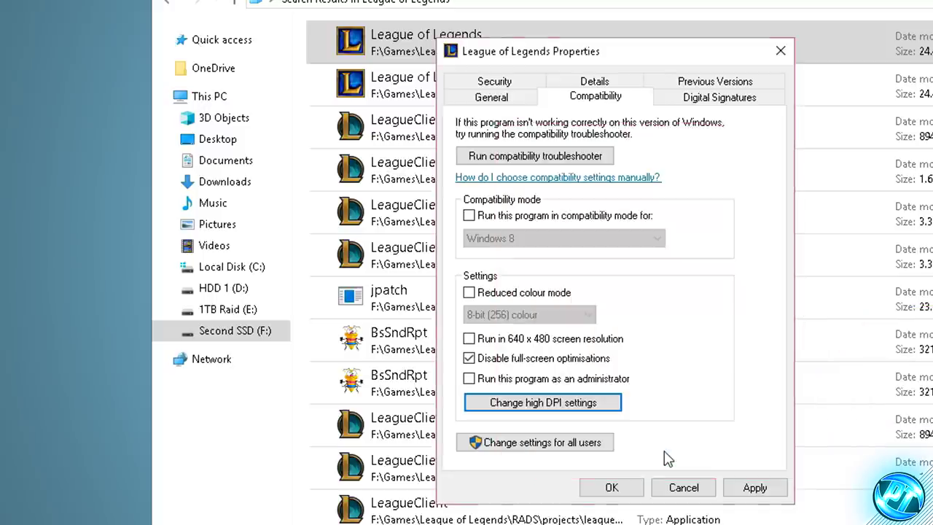
left_click(754, 487)
left_click(612, 486)
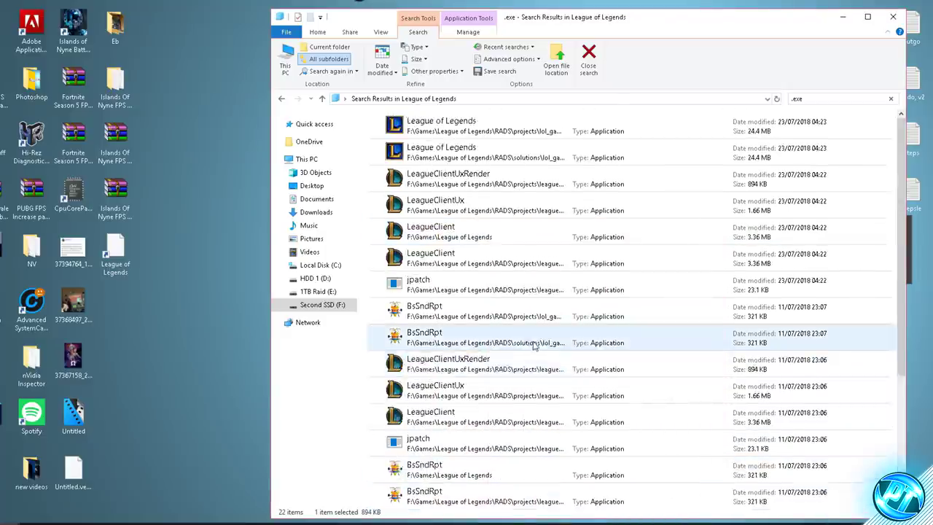
Close the executable search results and reopen the game's install folder from the League of Legends desktop shortcut's properties.
scroll(535, 346, "down", 3)
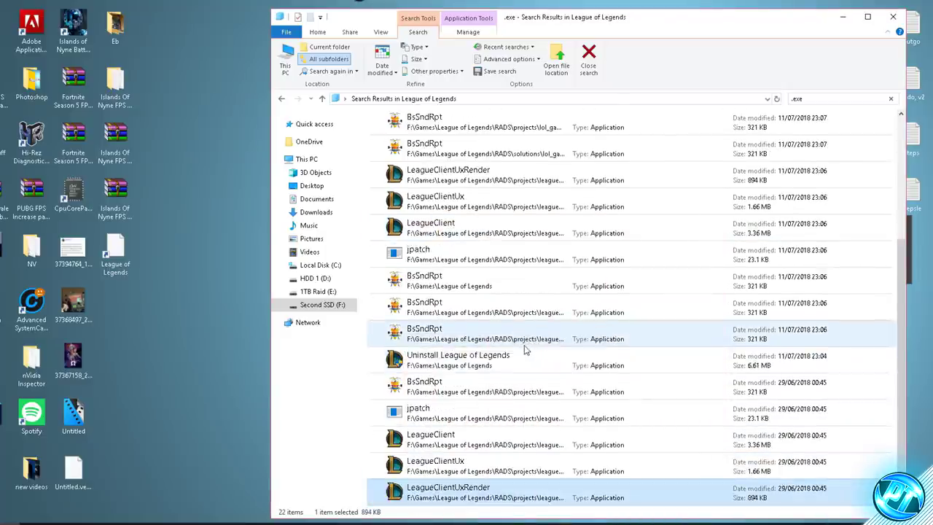
left_click(893, 18)
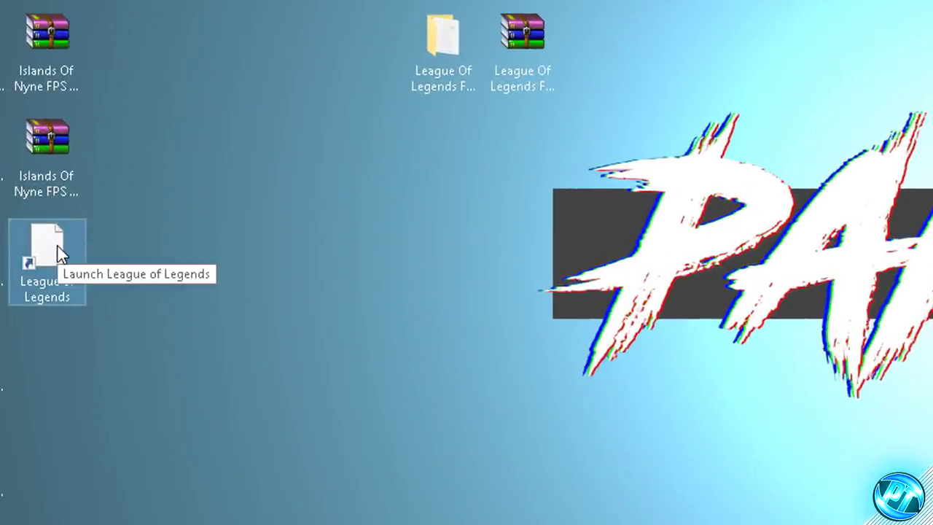
right_click(61, 253)
left_click(106, 230)
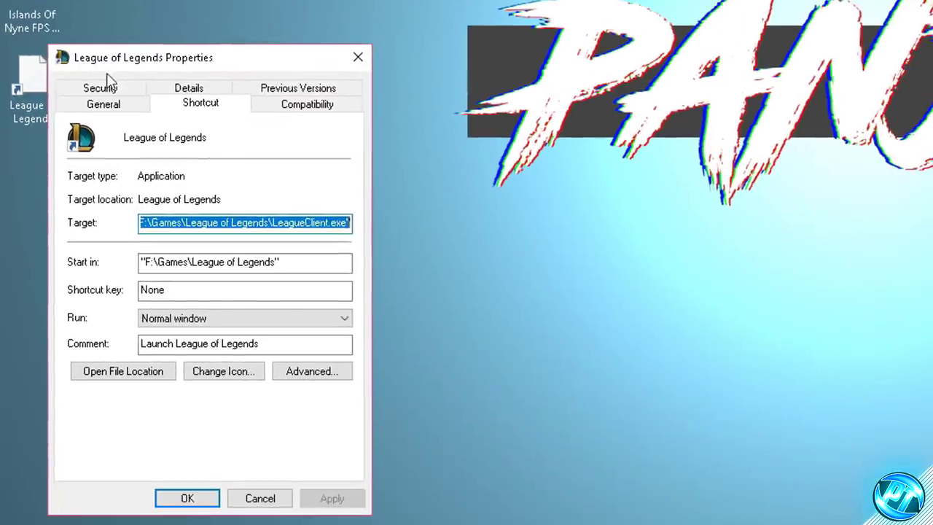
left_click(188, 108)
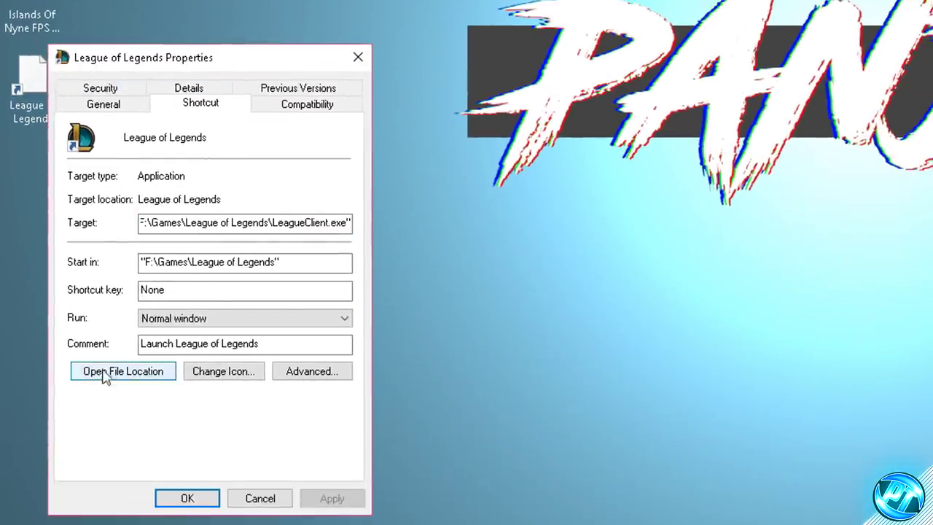
left_click(137, 373)
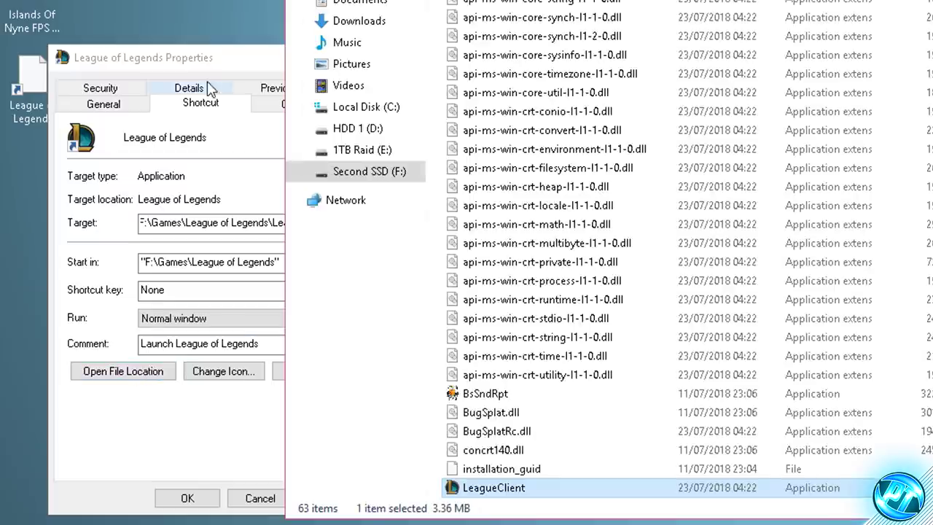
left_click(358, 57)
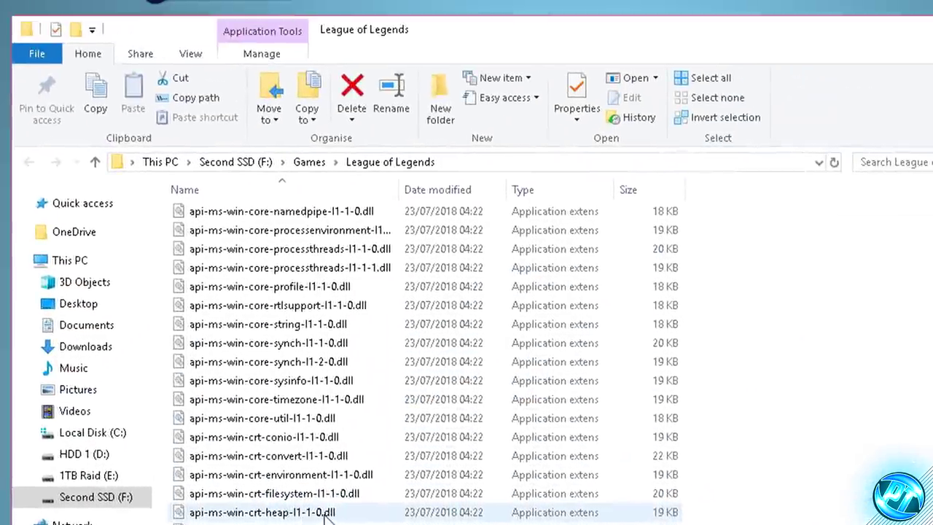
Open the Config folder inside the League of Legends install folder.
scroll(326, 514, "up", 6)
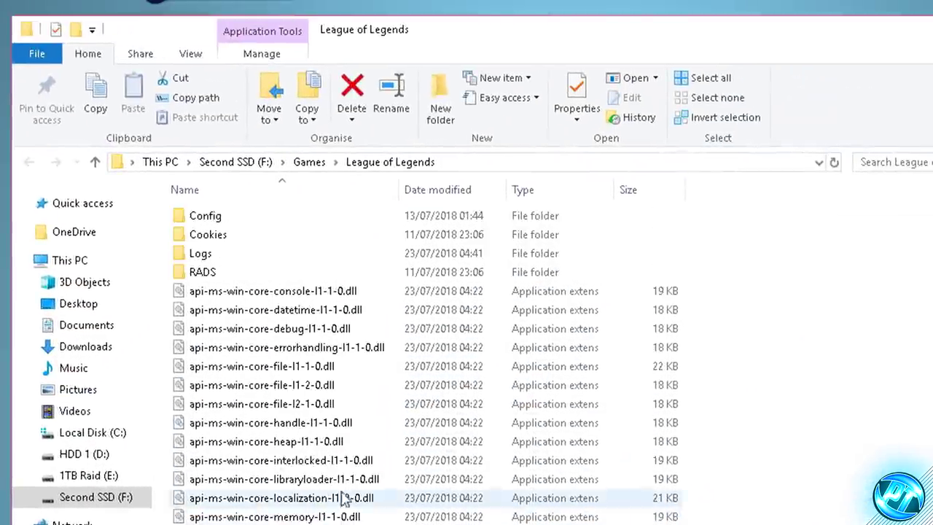
double_click(232, 223)
left_click(233, 220)
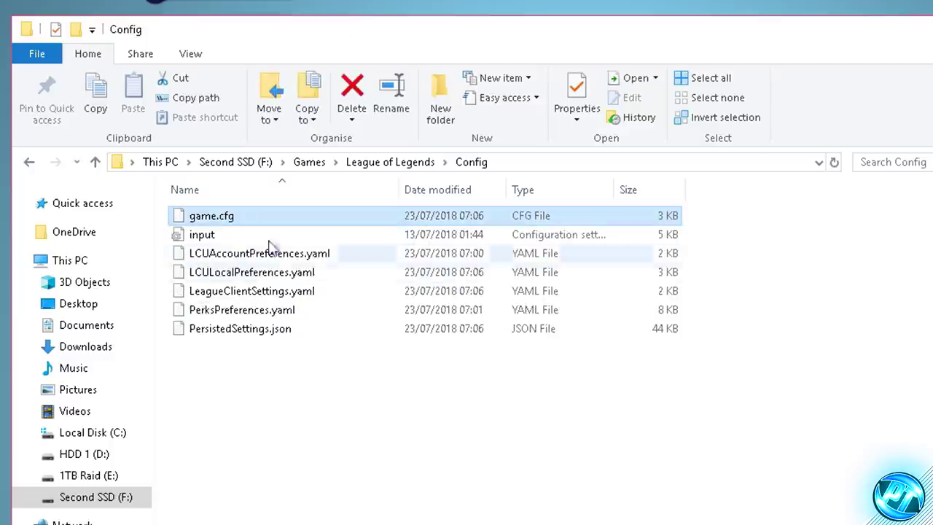
left_click(248, 403)
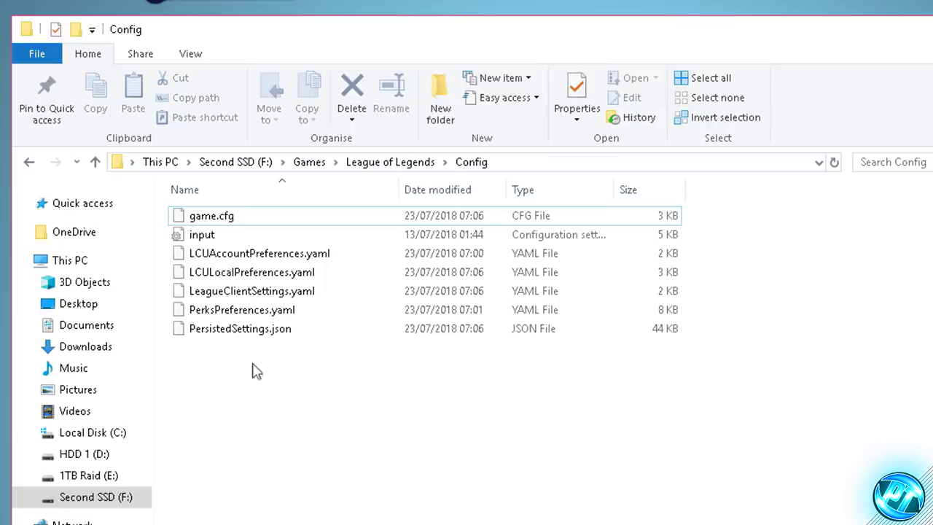
left_click(235, 223)
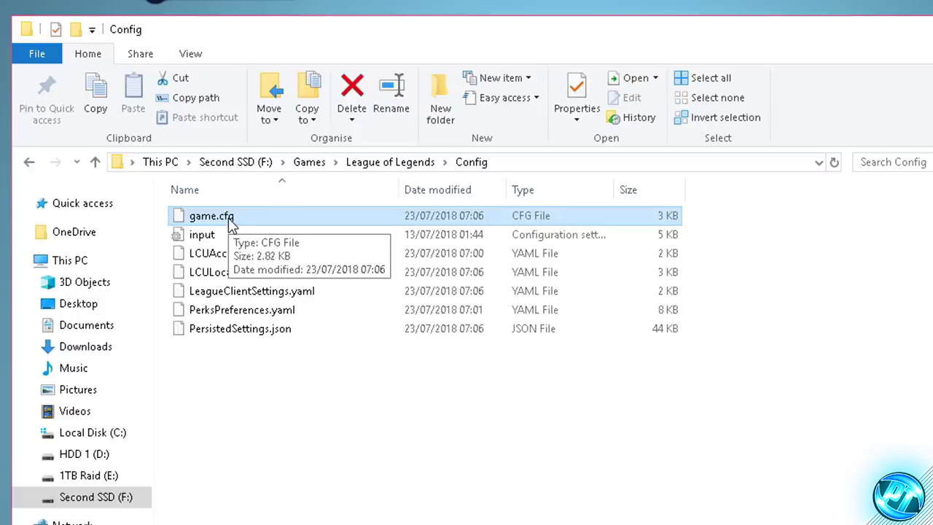
left_click(230, 217)
left_click(283, 223)
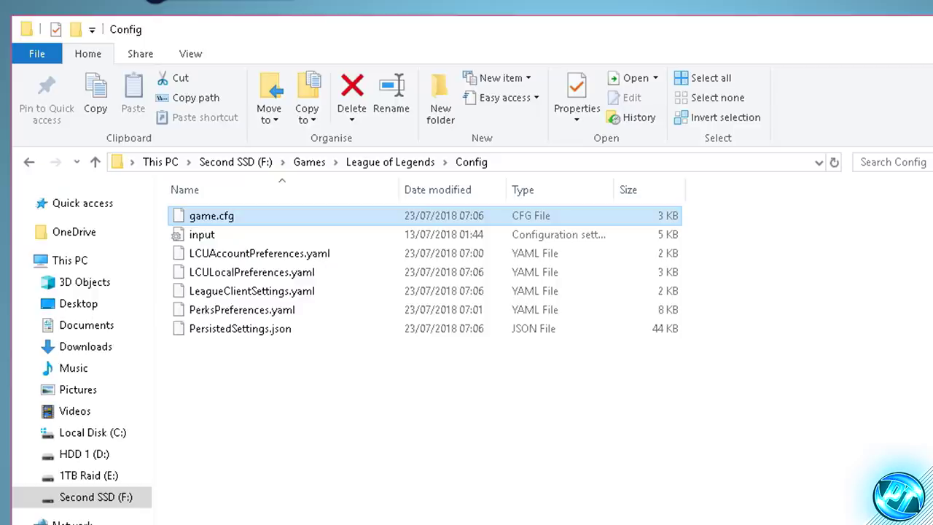
left_click_drag(219, 217, 225, 254)
right_click(209, 215)
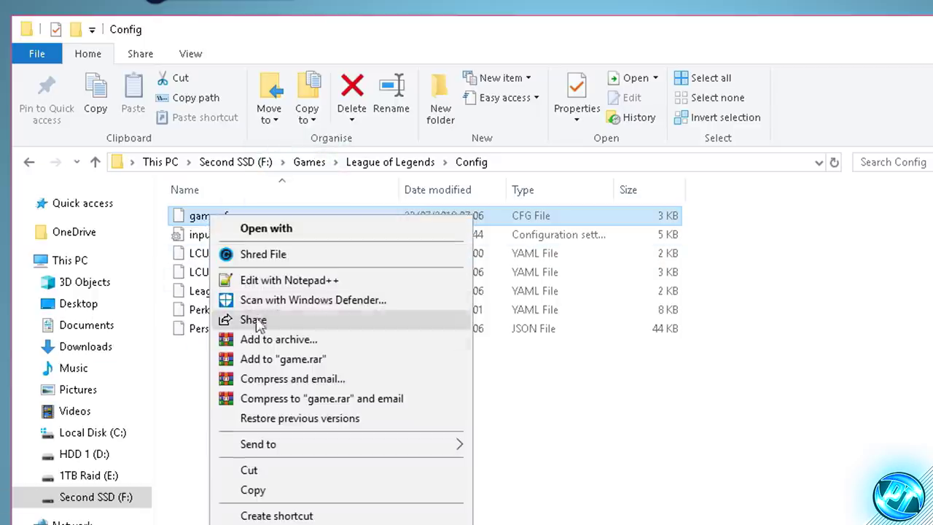
left_click(182, 472)
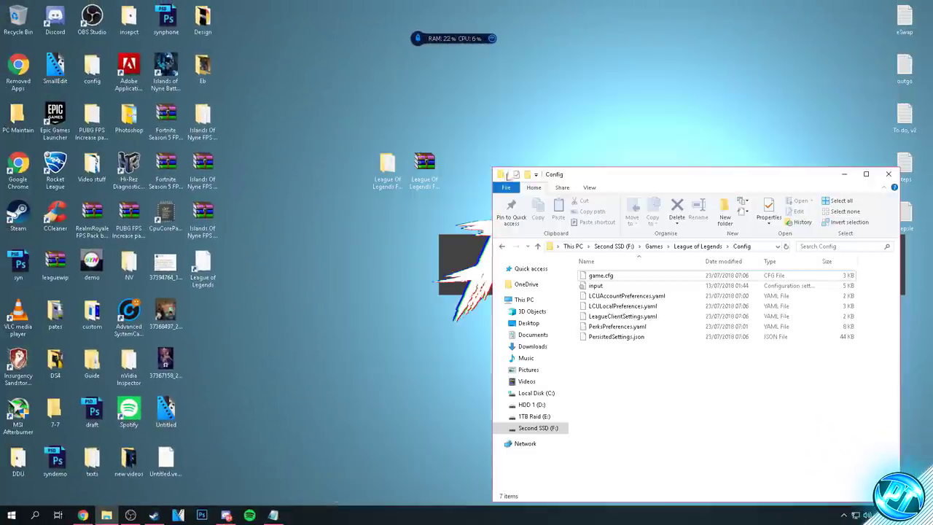
Open the High preset folder inside the config folder of the extracted League Of Legends FPS pack on the desktop.
left_click_drag(586, 180, 607, 143)
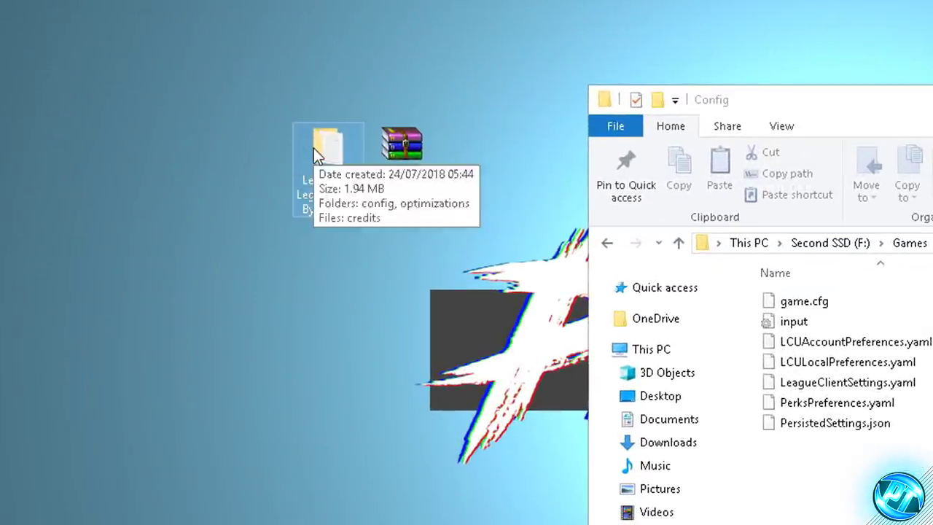
double_click(382, 167)
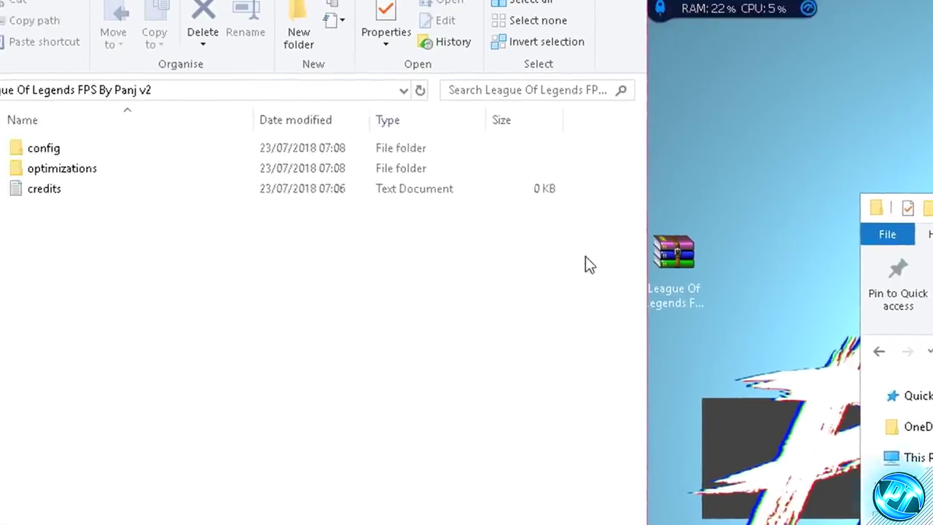
double_click(76, 148)
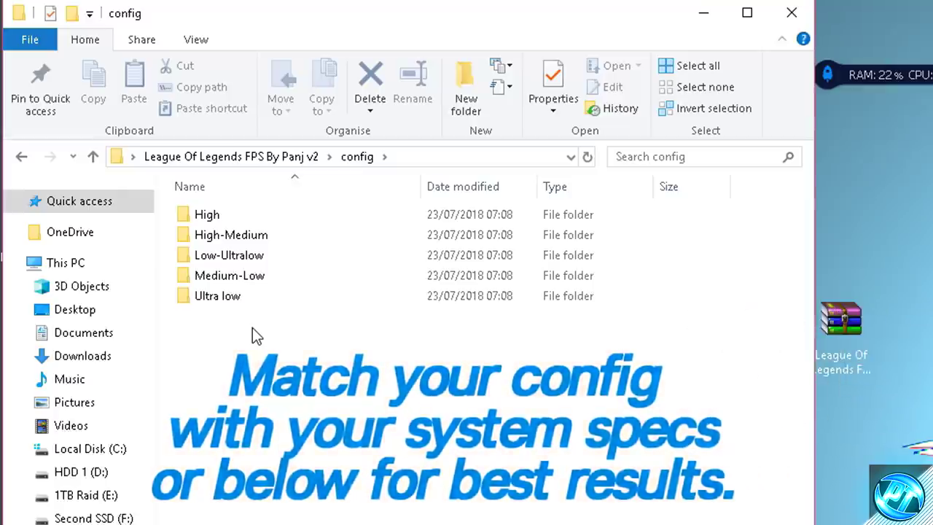
left_click(274, 438)
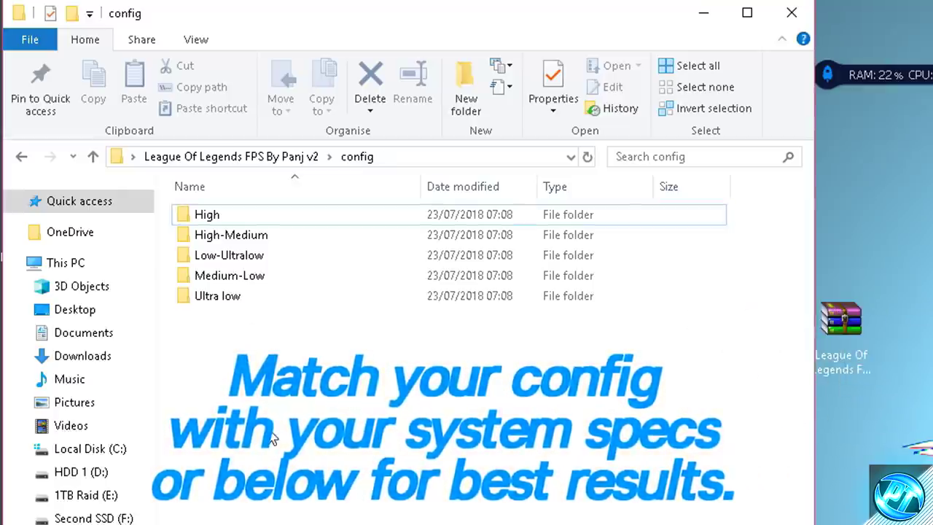
left_click(239, 220)
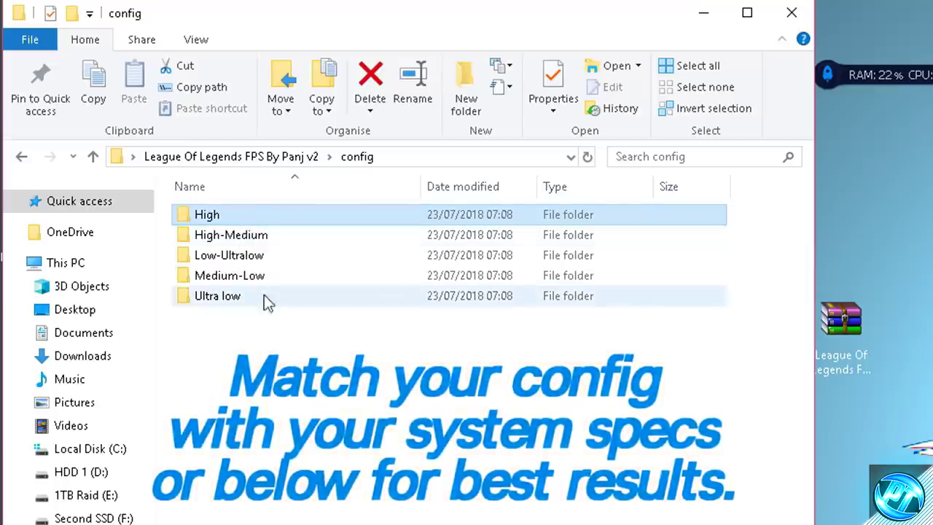
left_click(238, 280)
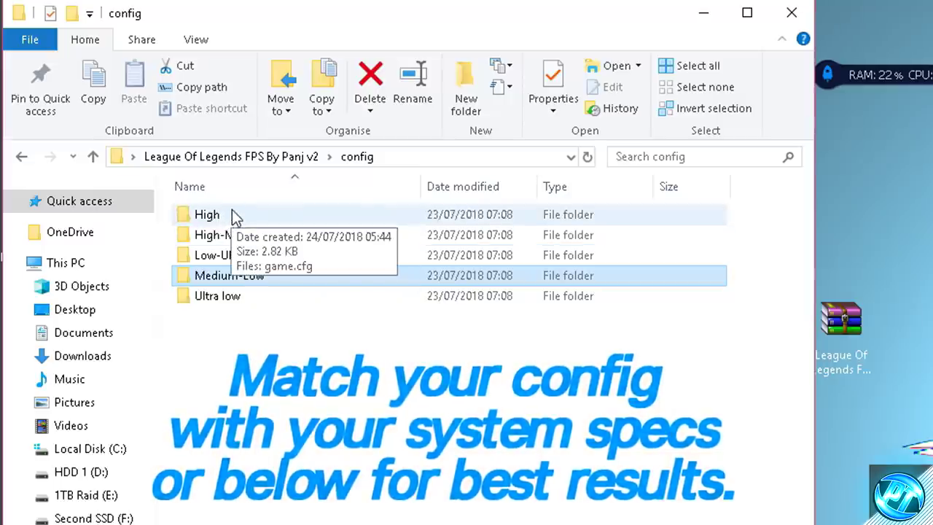
double_click(208, 225)
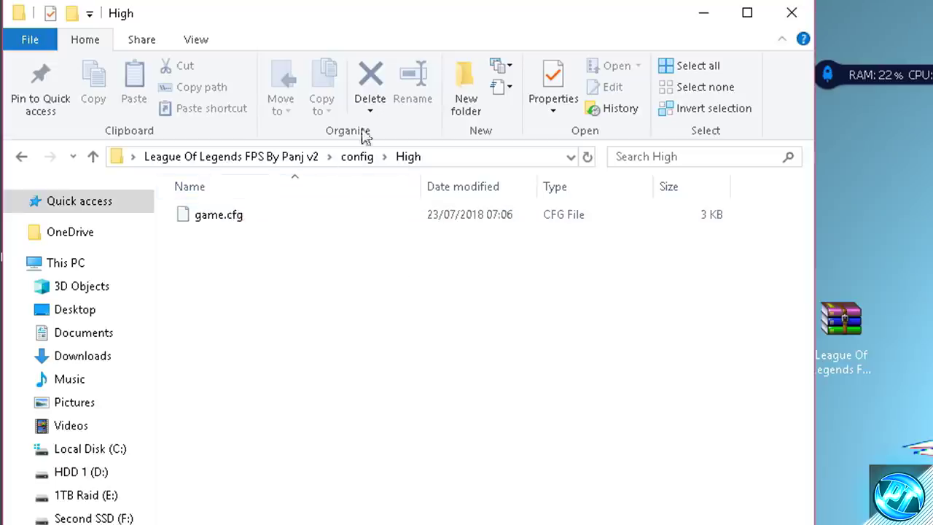
Copy game.cfg from the High folder into the game's Config folder, replacing the existing file, and close both folder windows.
left_click(302, 215)
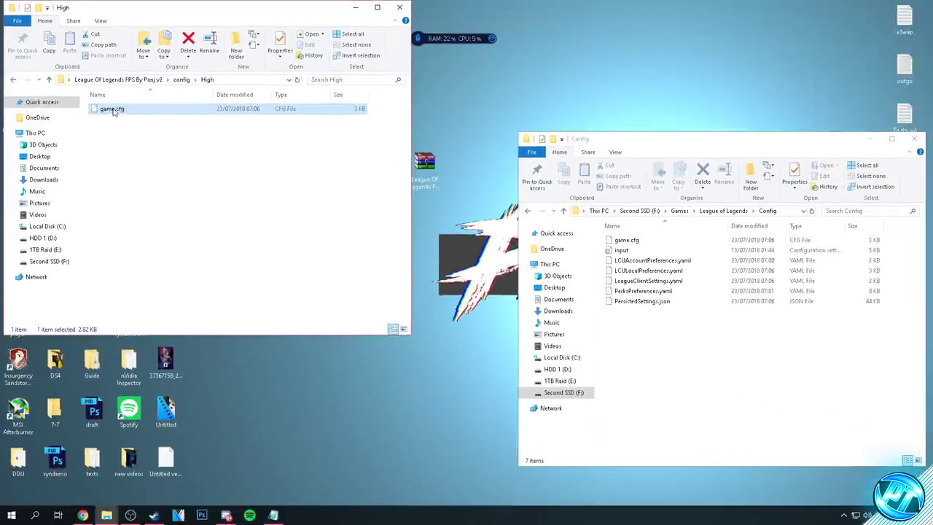
left_click_drag(225, 214, 932, 524)
left_click_drag(643, 311, 648, 307)
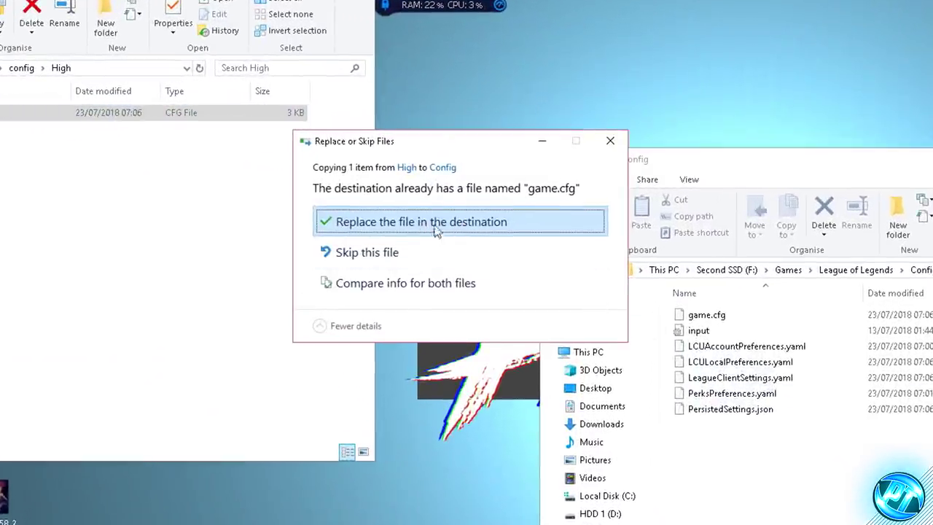
left_click(422, 218)
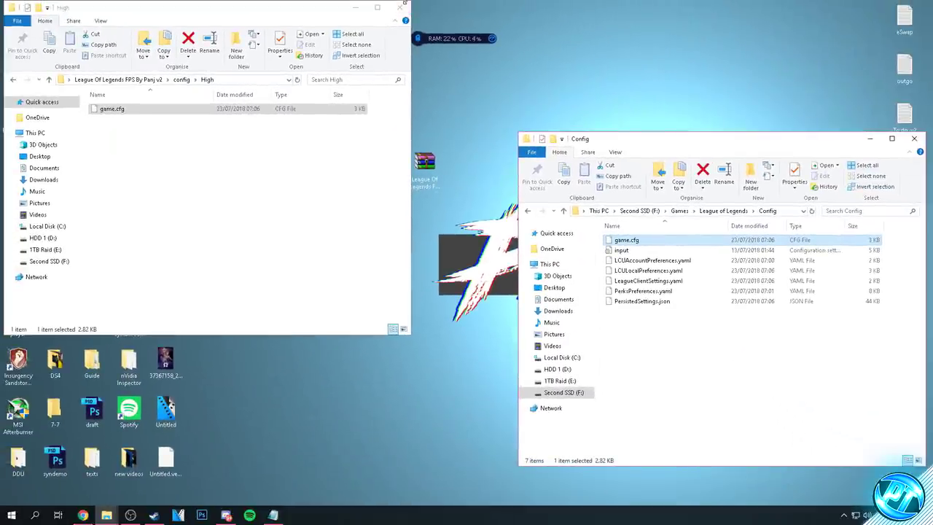
left_click(400, 7)
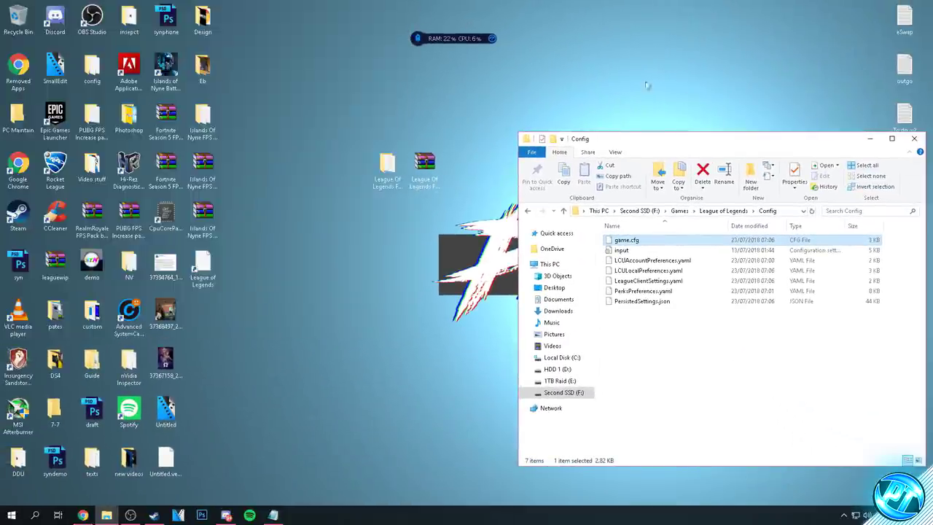
key("alt+F4")
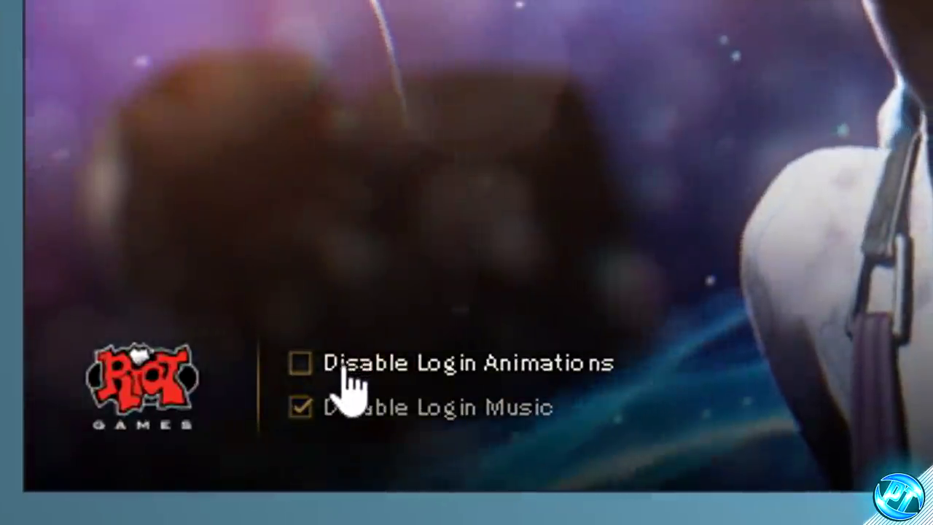
Turn on Disable Login Animations on the League of Legends client's login screen.
left_click(350, 372)
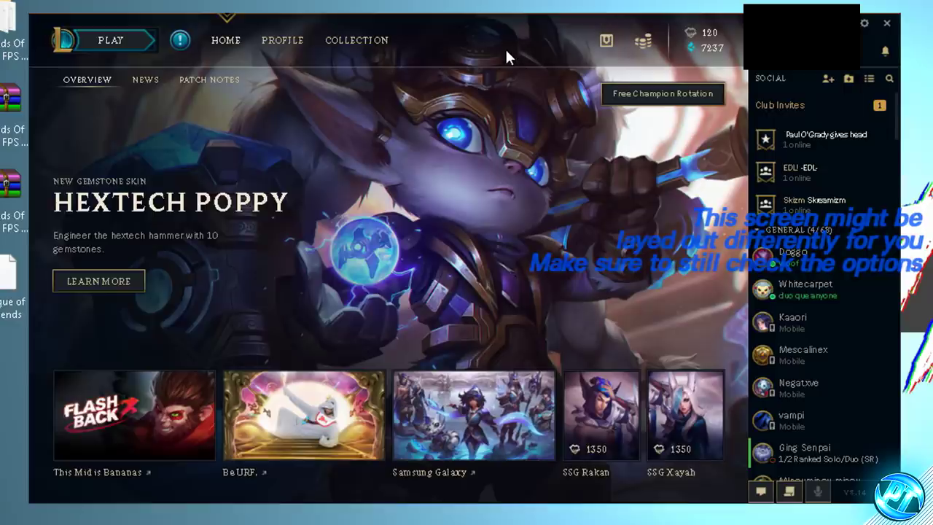
In the client's general settings, enable Low Spec Mode and Close client during game, with the window size at 1024 x 576.
left_click(864, 27)
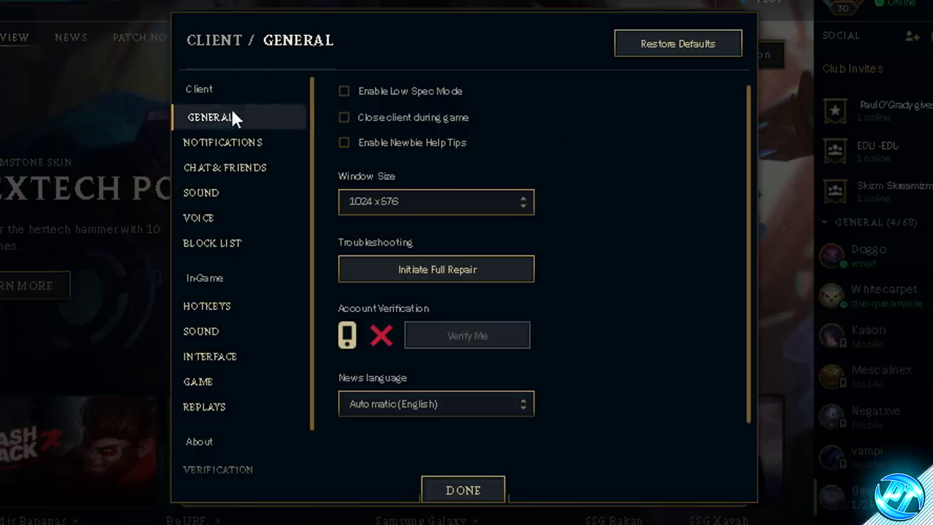
left_click(357, 93)
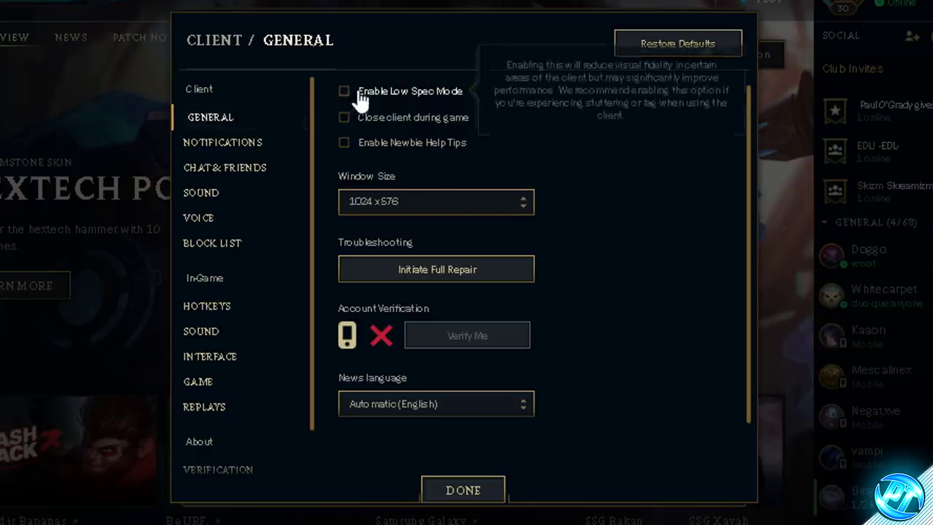
left_click(403, 120)
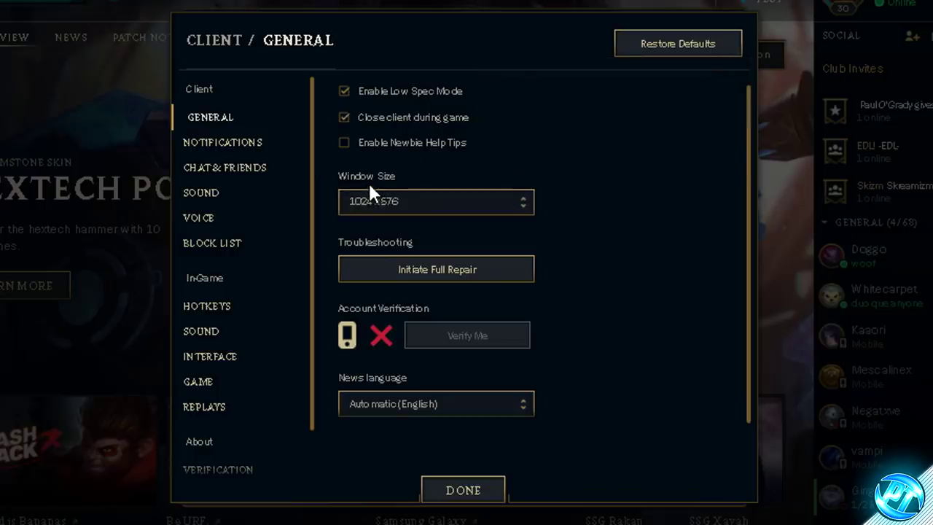
left_click(437, 207)
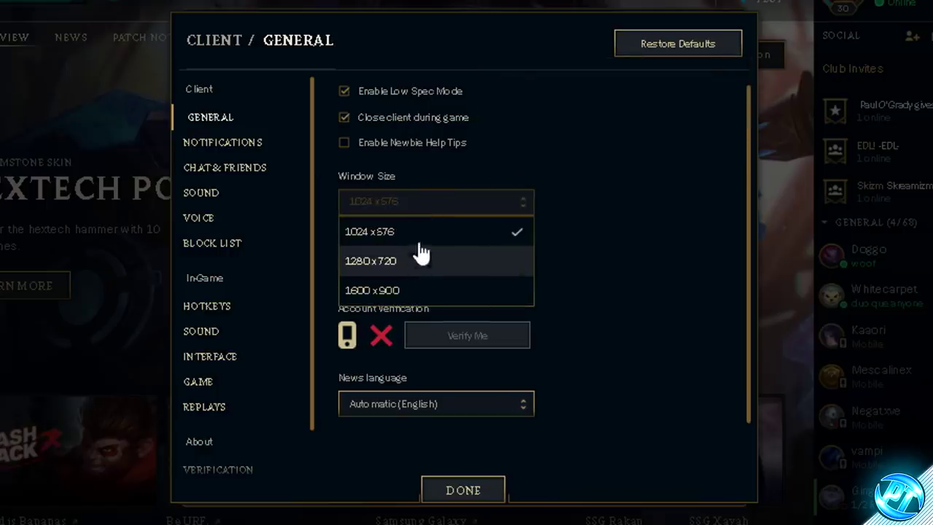
left_click(415, 231)
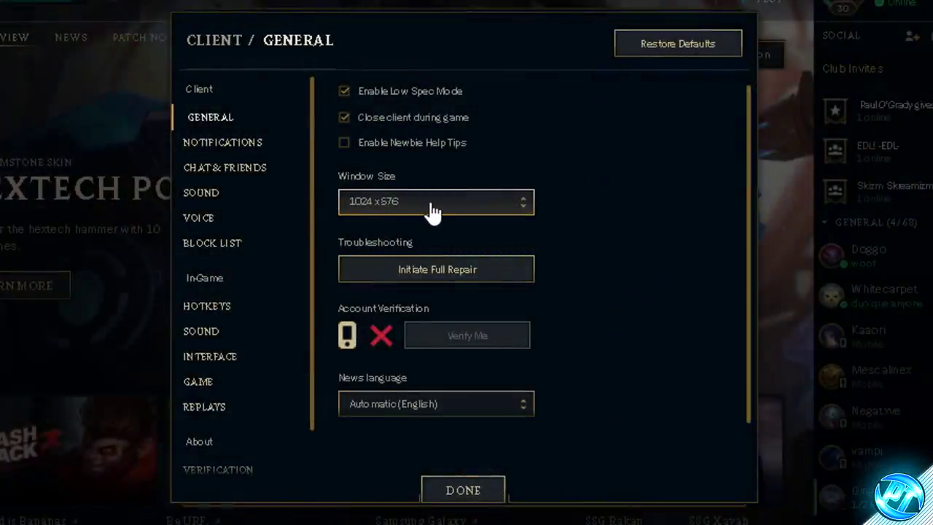
Make sure Esports notifications are disabled, turn off Enable HUD Animations in the in-game interface settings, and finish the settings.
left_click(263, 144)
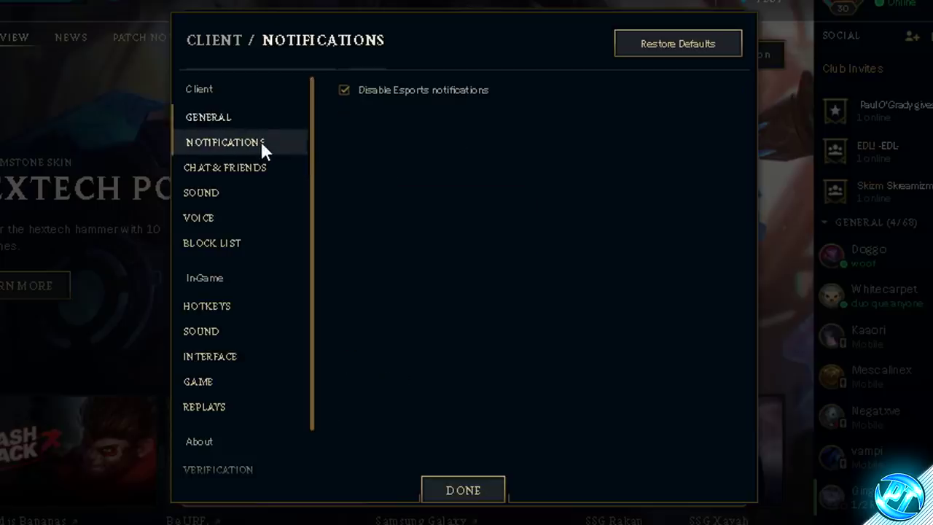
left_click(376, 95)
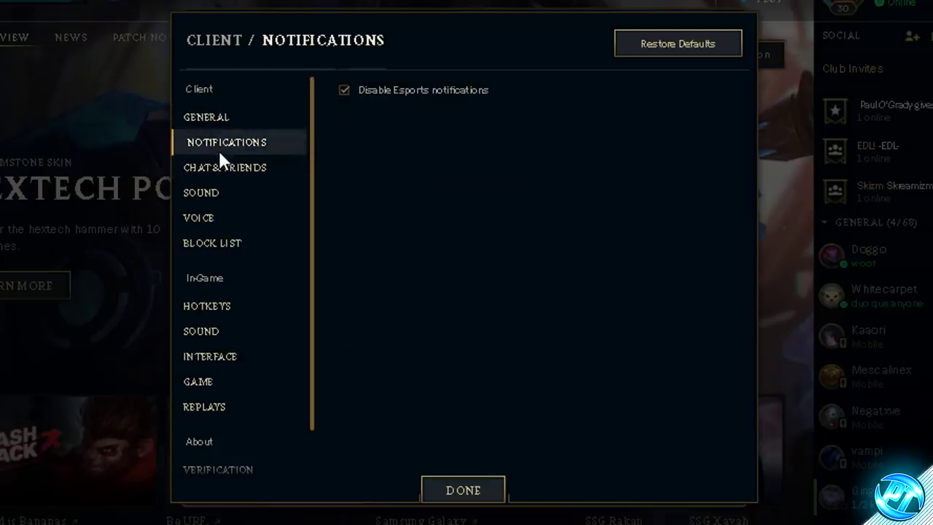
left_click(221, 358)
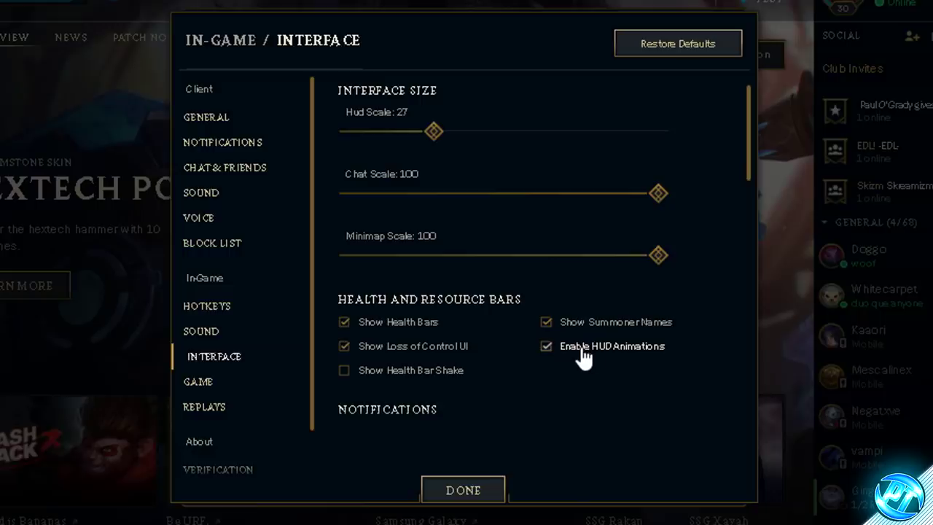
scroll(221, 305, "down", 2)
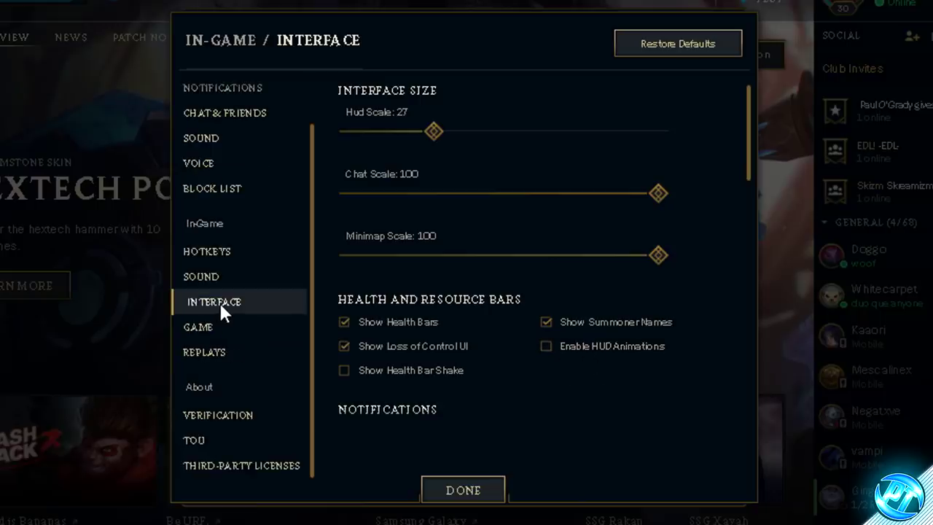
left_click(440, 488)
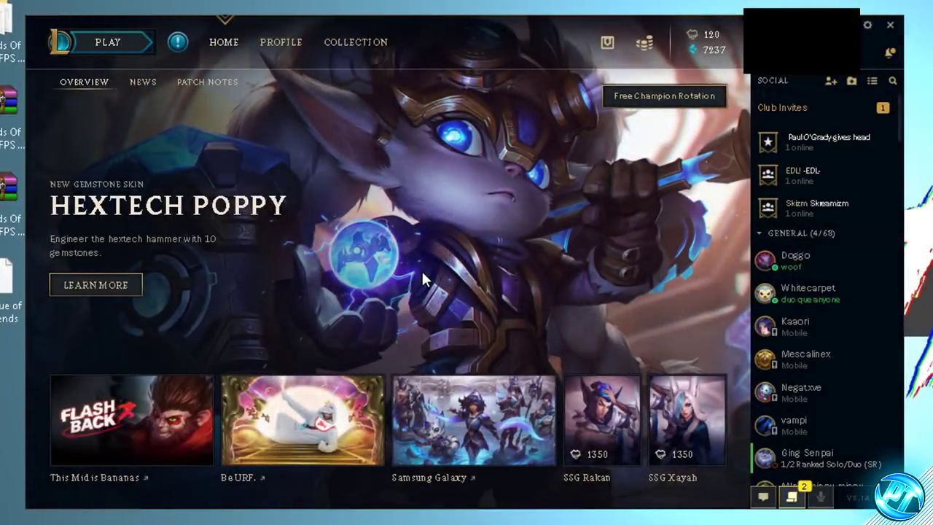
Create a custom Summoner's Rift Blind Pick game with a lobby password and spectators set to None.
left_click(108, 41)
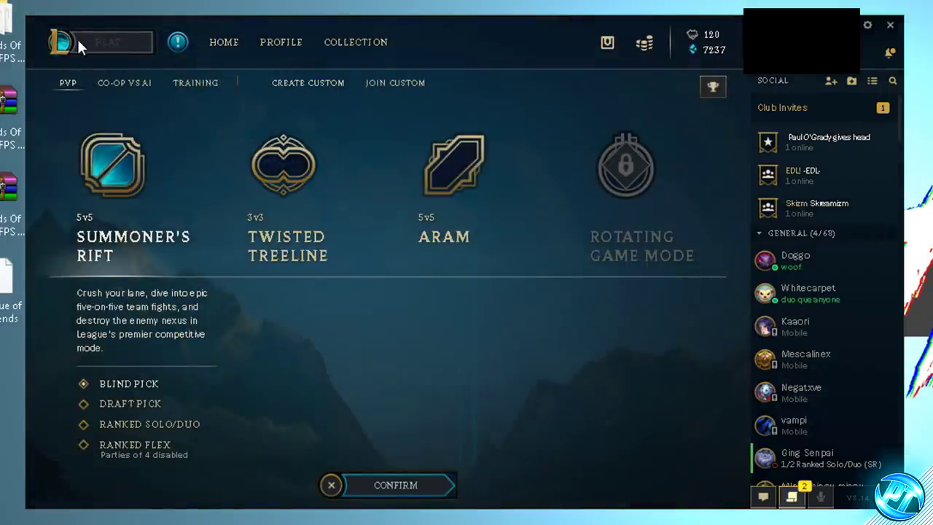
left_click(316, 84)
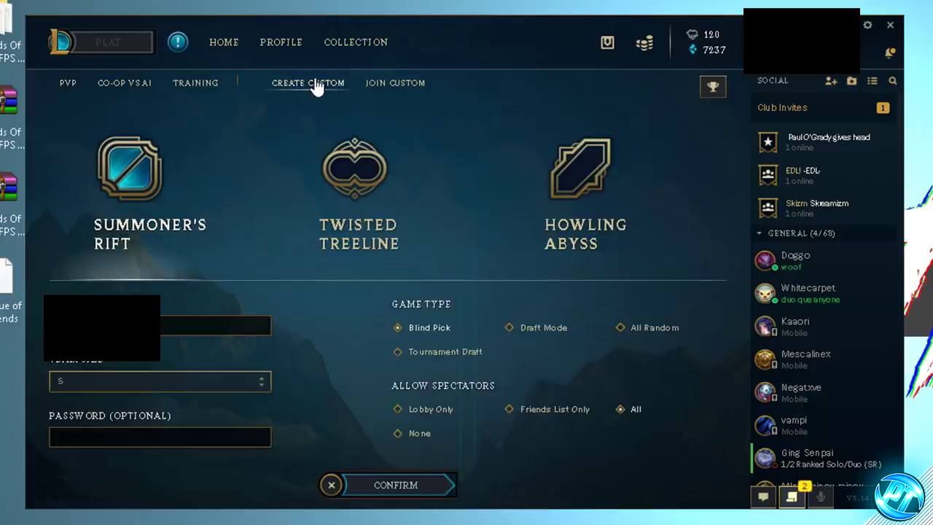
left_click(145, 437)
type("12")
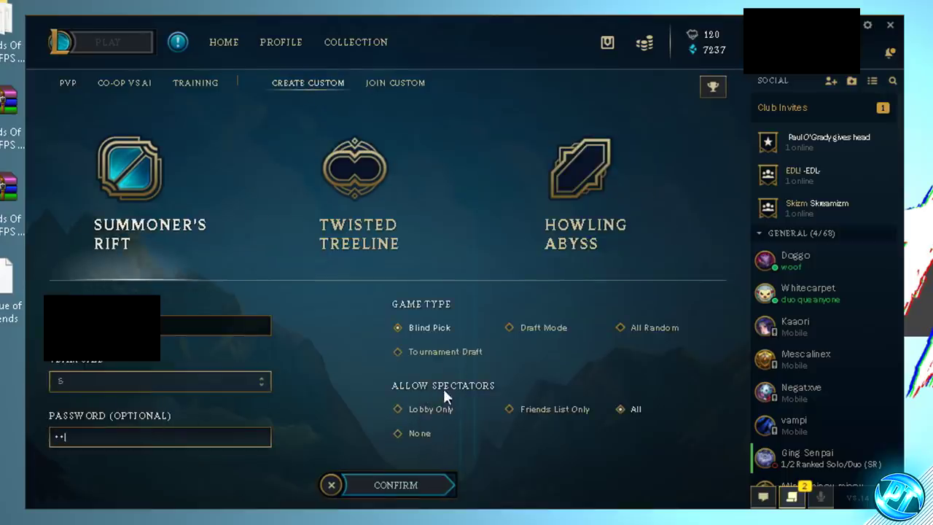
left_click(410, 437)
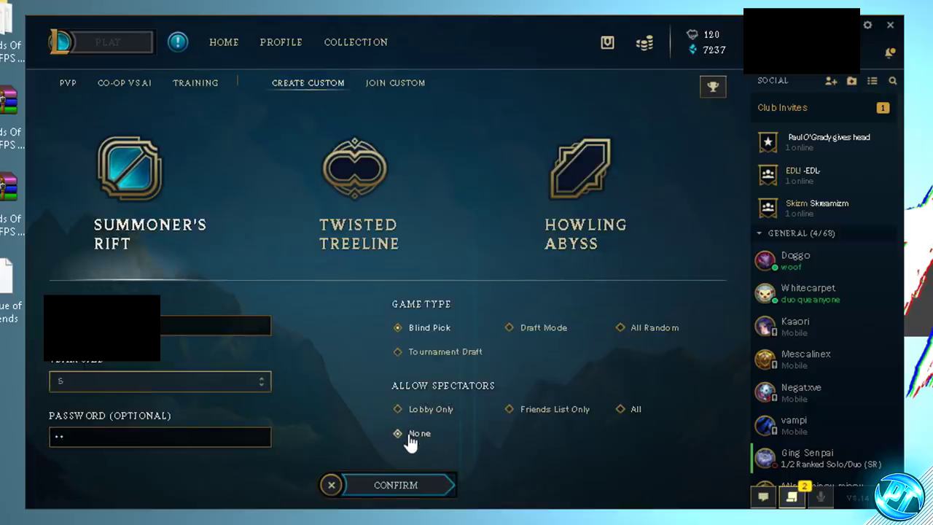
left_click(393, 482)
Fill the custom game lobby by adding four bots to the first team and five bots to Team 2.
left_click(337, 217)
left_click(333, 246)
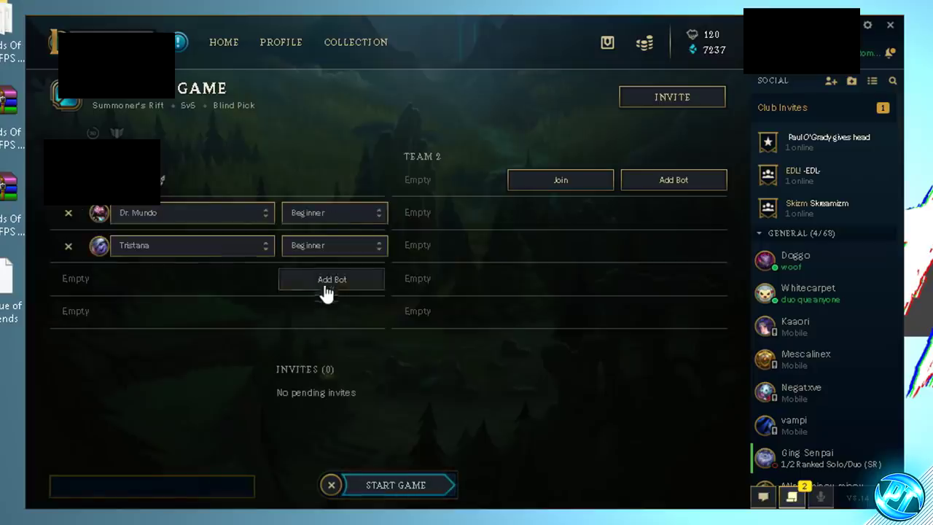
left_click(329, 279)
left_click(330, 311)
left_click(672, 180)
left_click(671, 215)
left_click(672, 245)
left_click(672, 278)
left_click(672, 311)
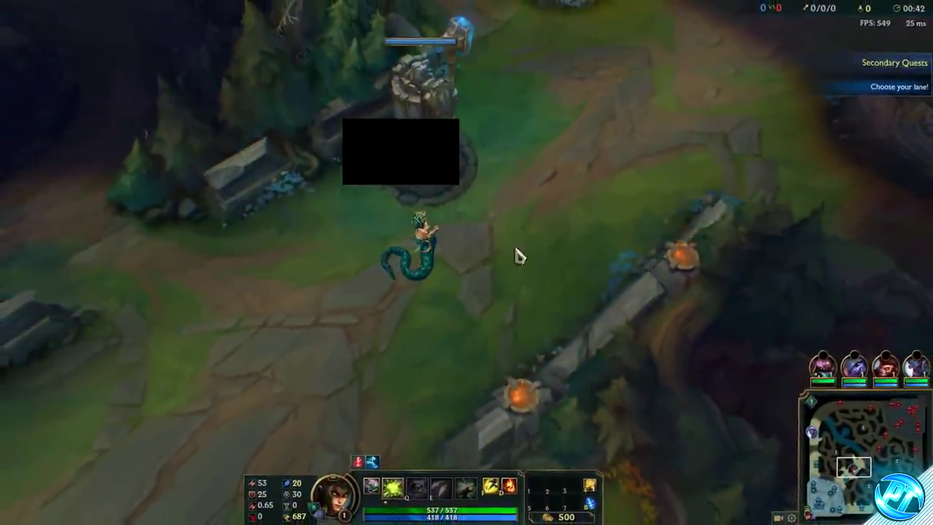
In the running match's video options, keep the windowed mode on Borderless and turn on Hide eye candy.
key("Escape")
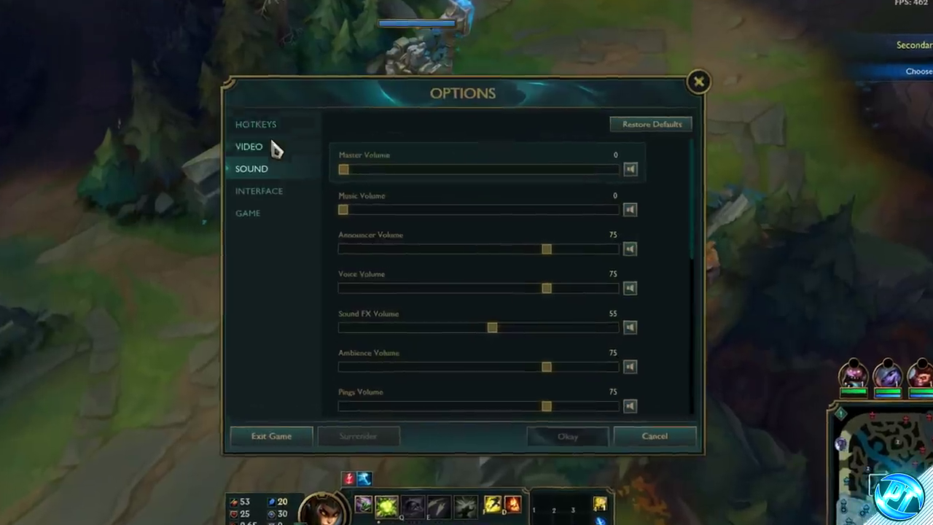
left_click(282, 156)
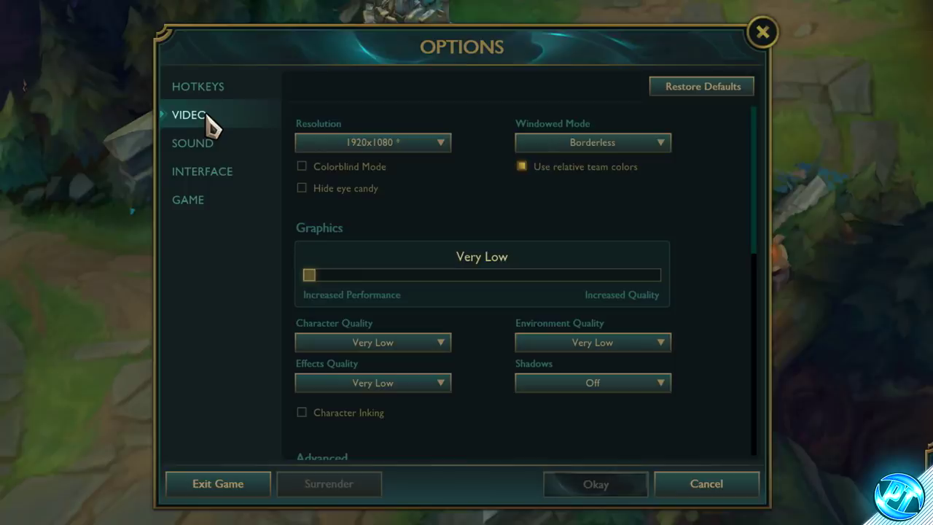
left_click(569, 141)
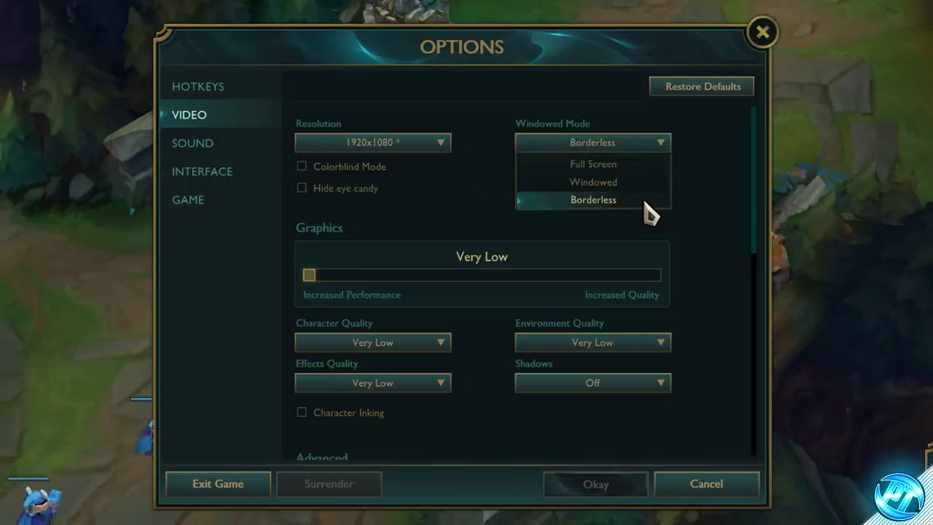
left_click(604, 201)
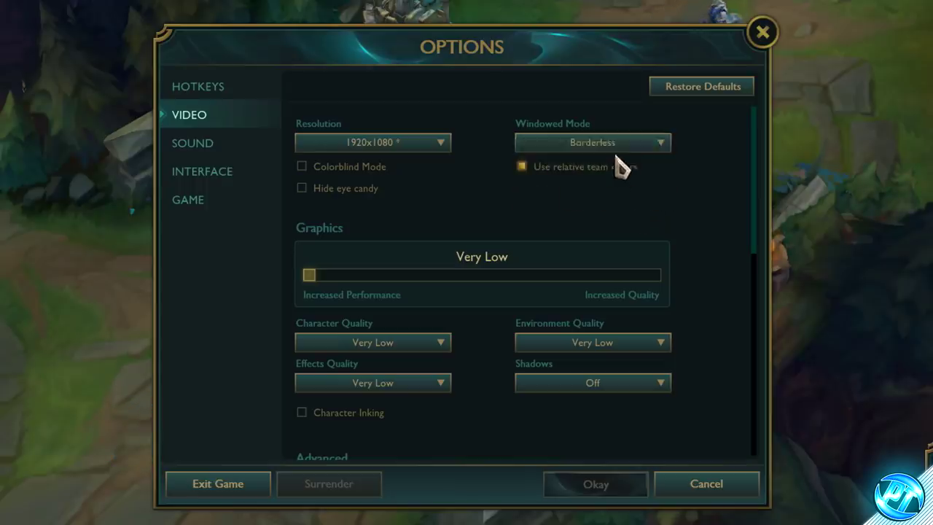
left_click(623, 146)
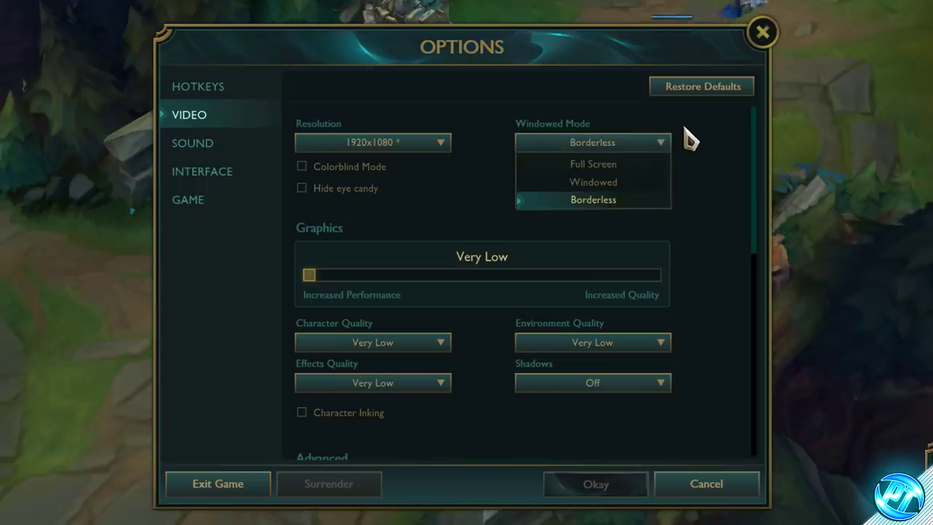
left_click(614, 208)
left_click(302, 188)
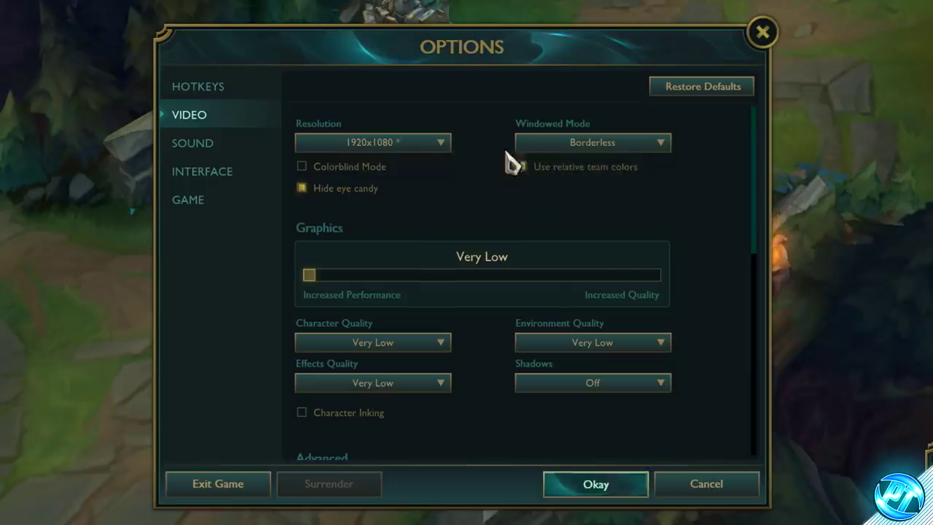
Turn off Hide eye candy and keep the graphics preset, Character Quality and Effects Quality at Very Low.
left_click(302, 188)
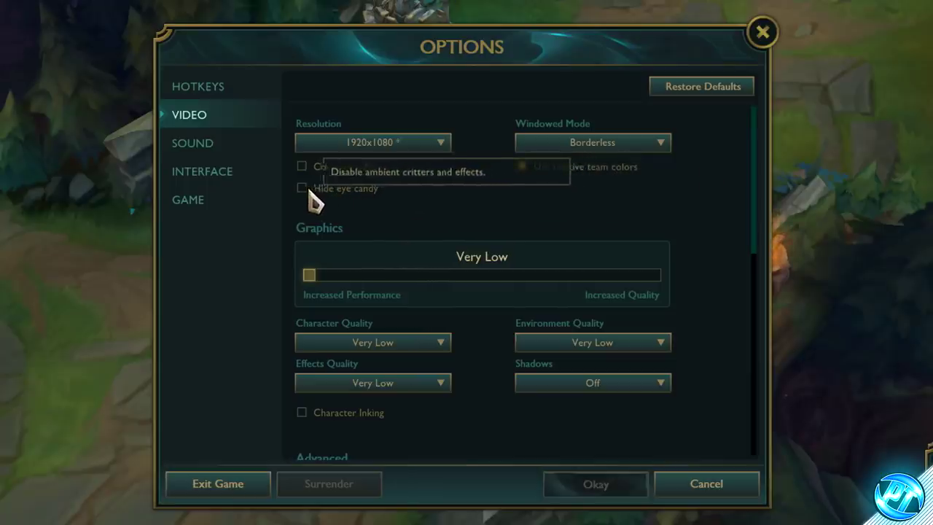
left_click_drag(309, 274, 275, 258)
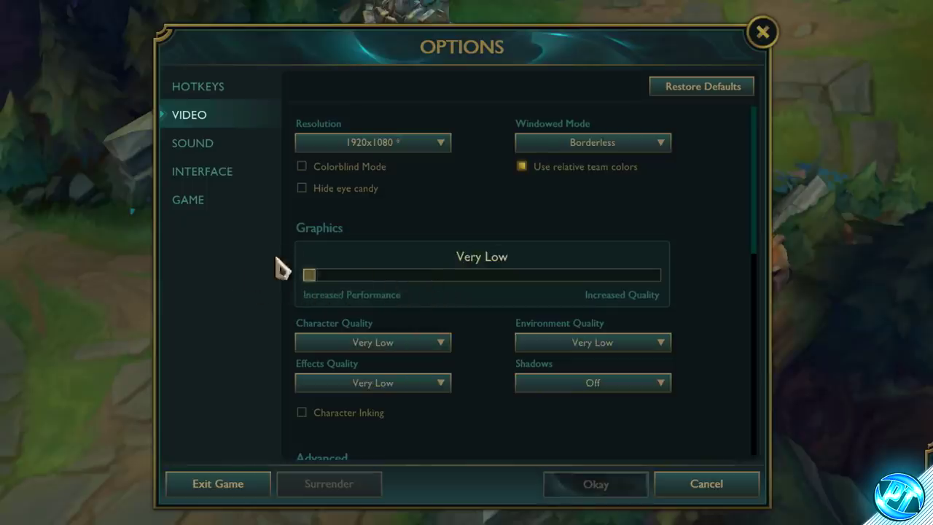
left_click(386, 341)
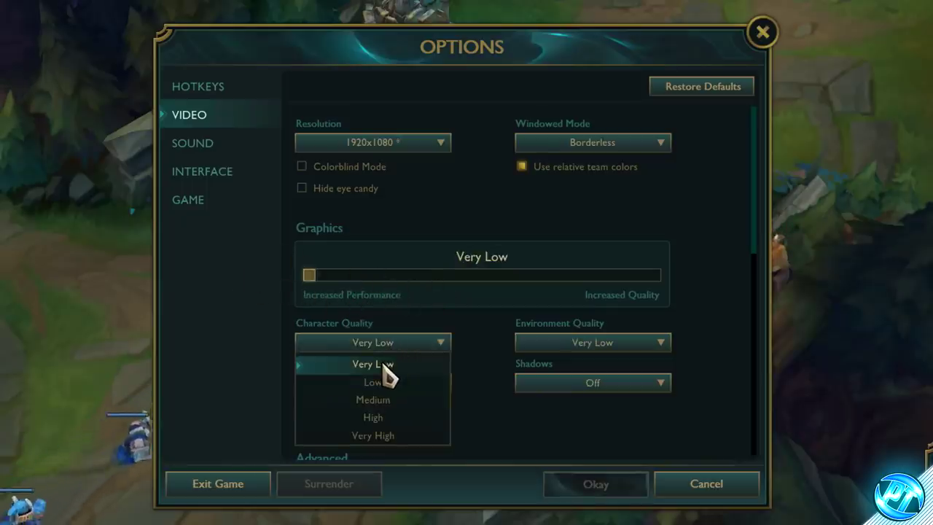
left_click(384, 364)
left_click(381, 381)
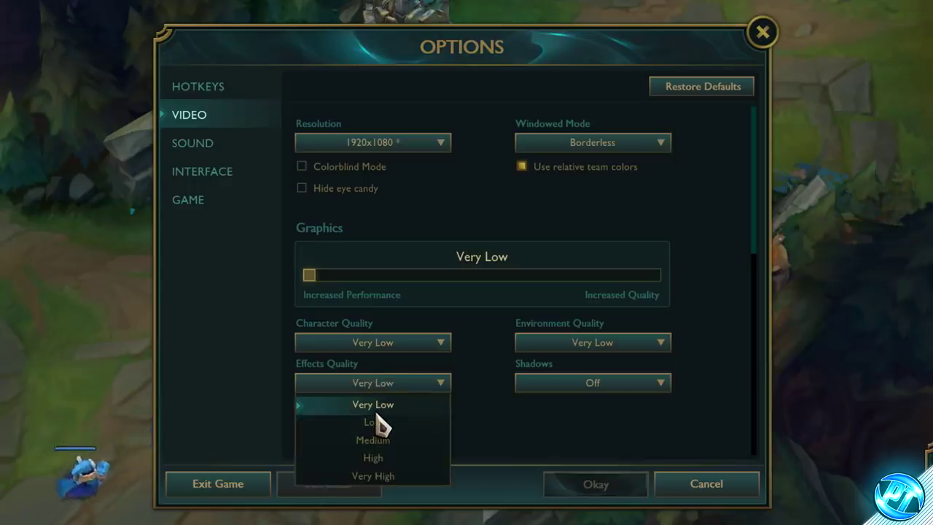
left_click(383, 403)
Set Shadows to Off in the graphics options.
left_click(592, 382)
left_click(605, 403)
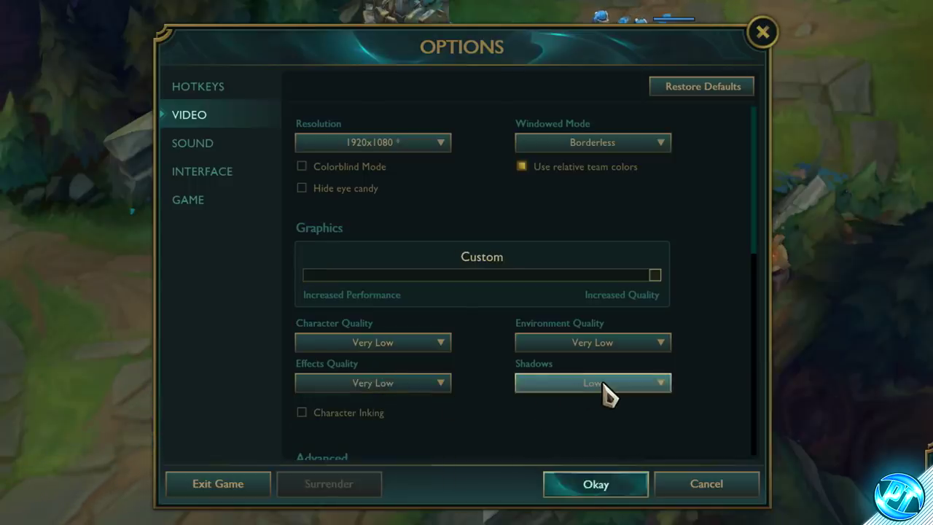
left_click(605, 394)
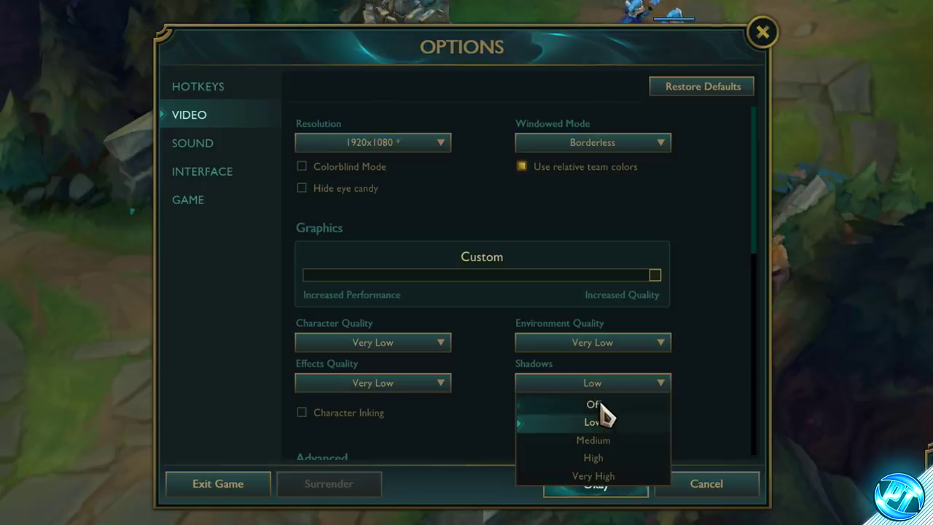
left_click(602, 406)
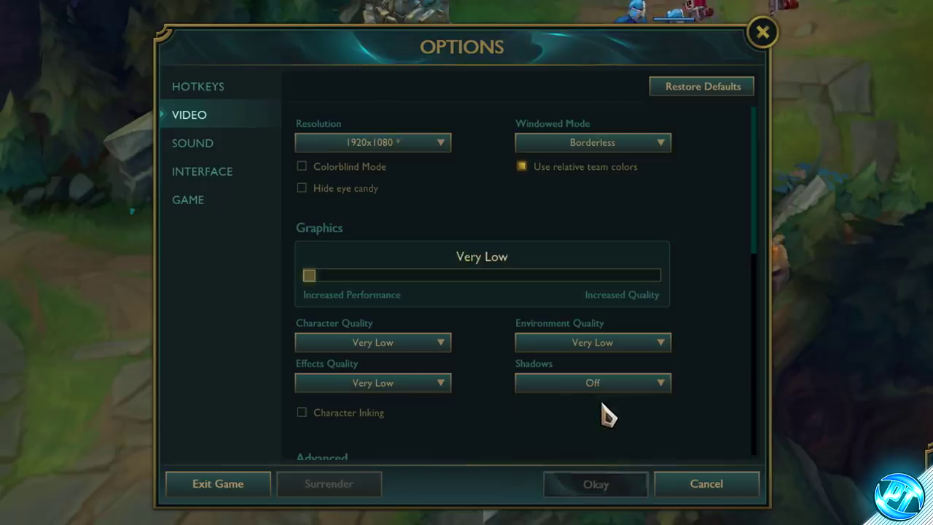
Try Environment Quality at Low and set it back to Very Low.
left_click(603, 343)
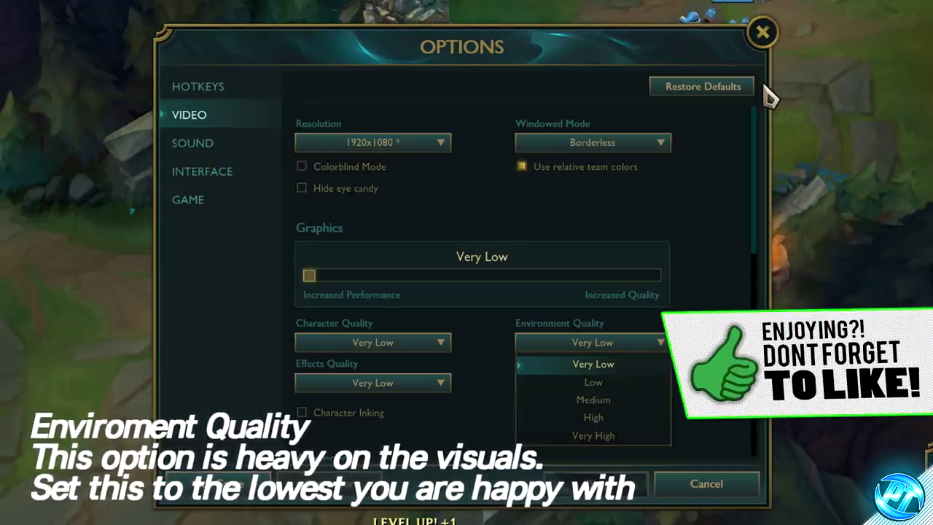
left_click(659, 342)
left_click(660, 342)
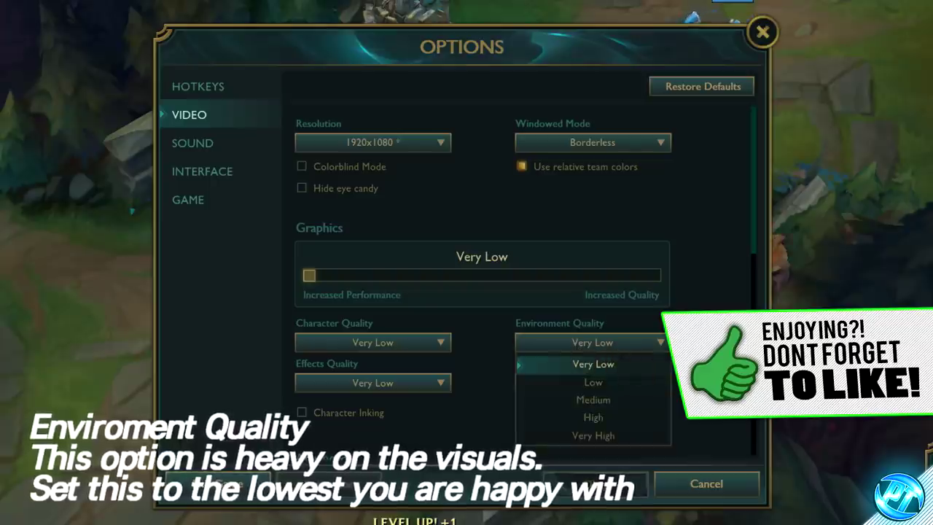
left_click(615, 368)
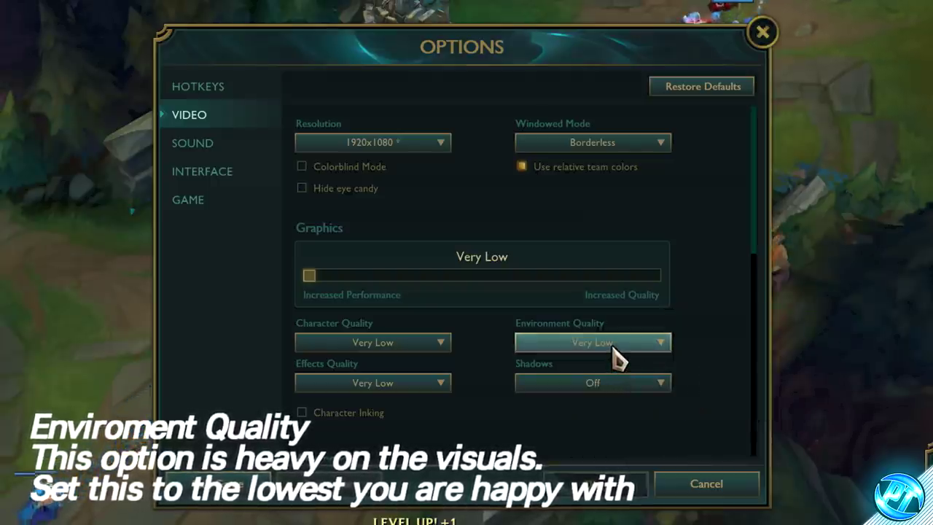
left_click(616, 357)
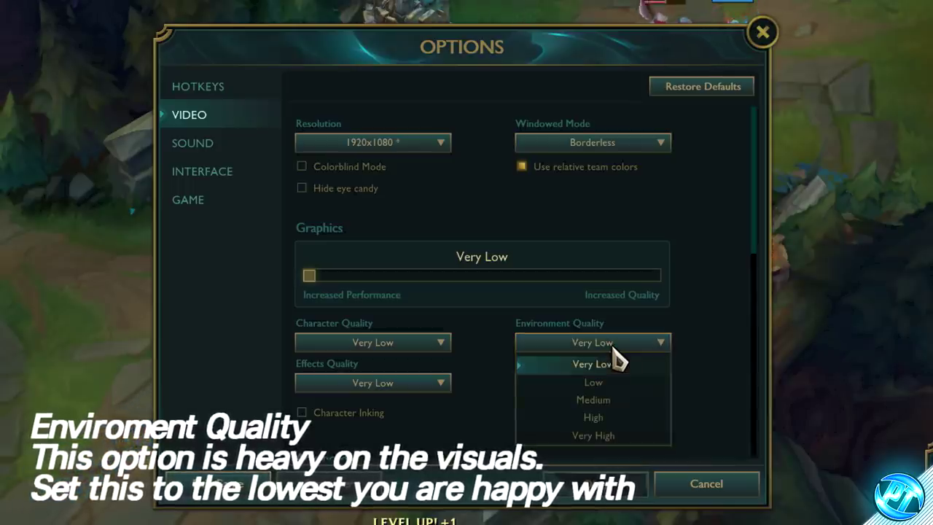
left_click(614, 387)
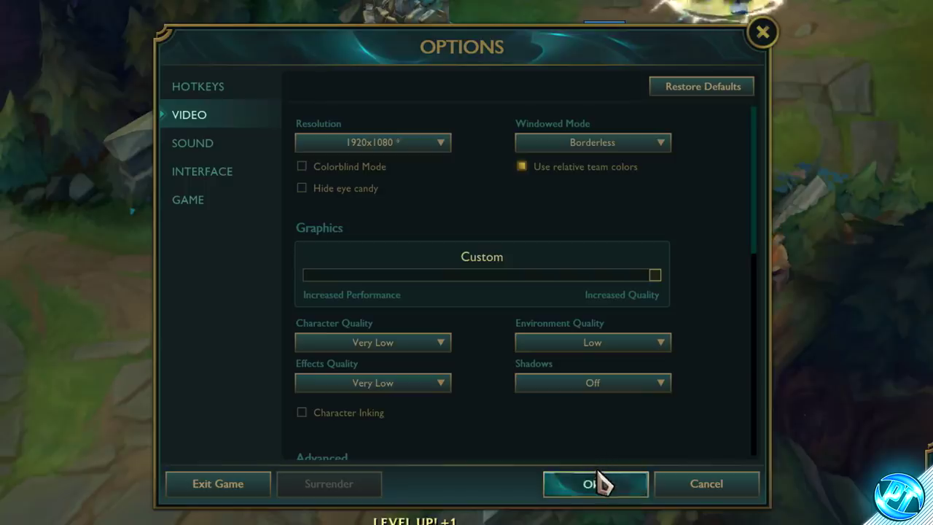
left_click(592, 342)
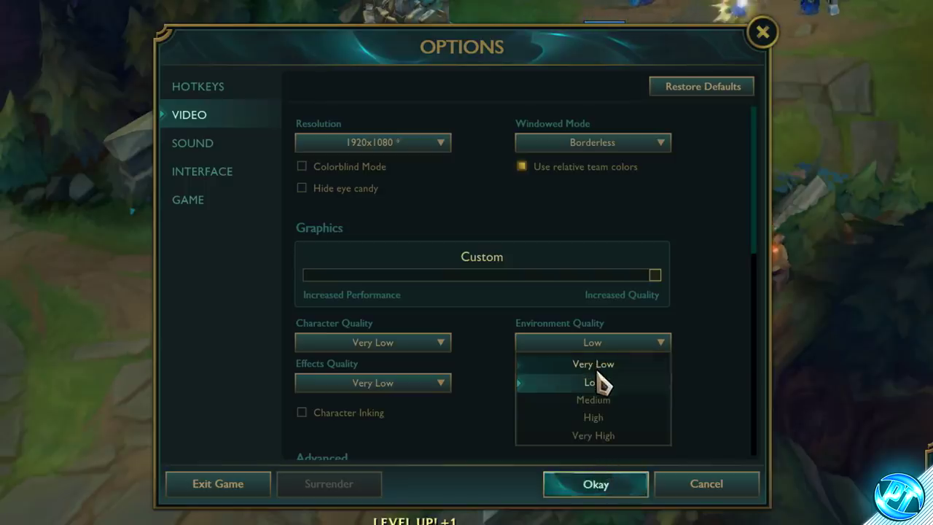
left_click(593, 364)
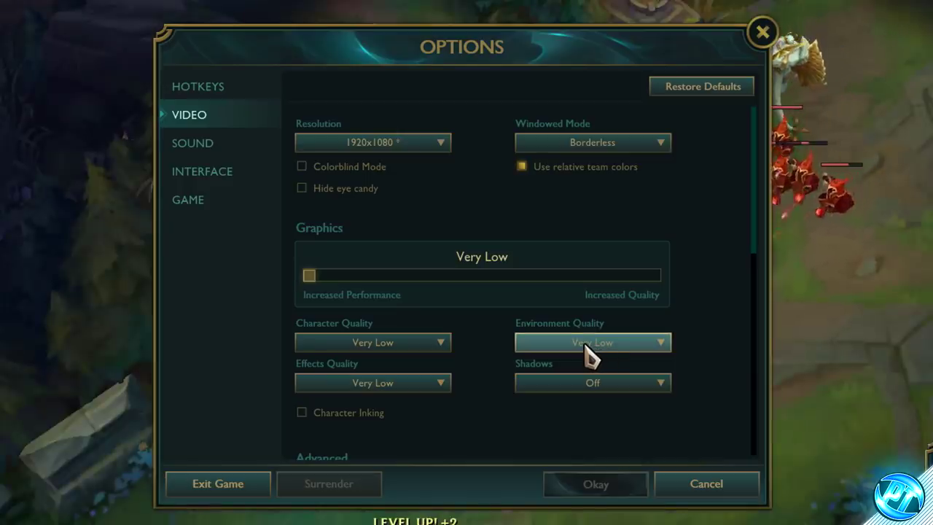
Make sure Character Inking is disabled and set the Frame Rate Cap to Uncapped.
left_click(342, 412)
left_click(336, 412)
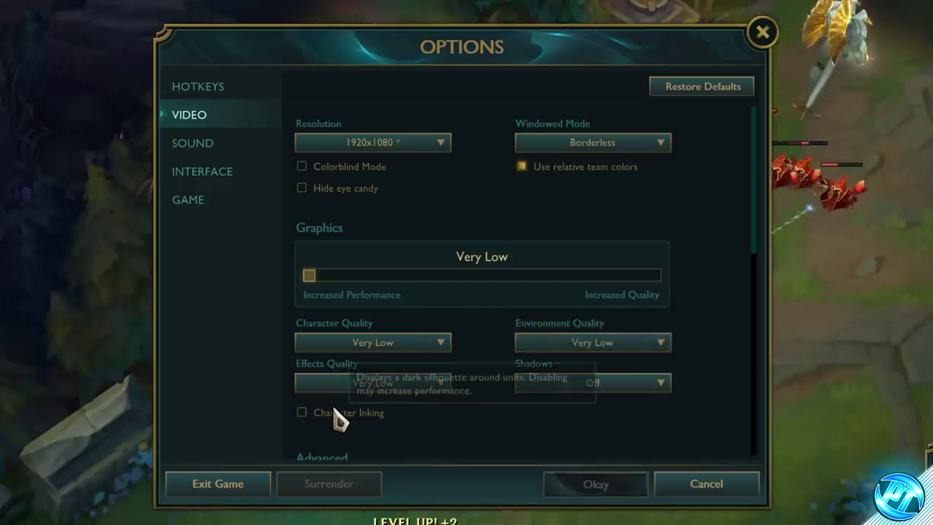
scroll(495, 310, "down", 3)
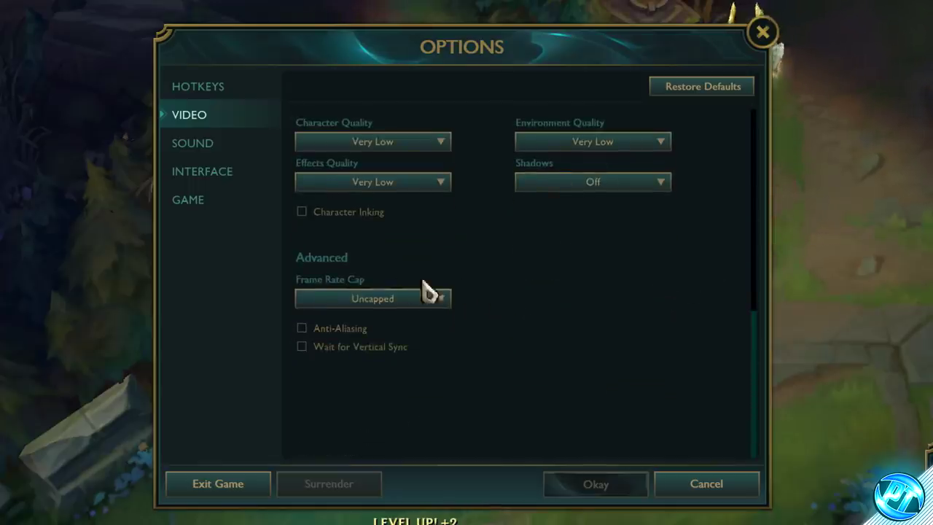
left_click(390, 299)
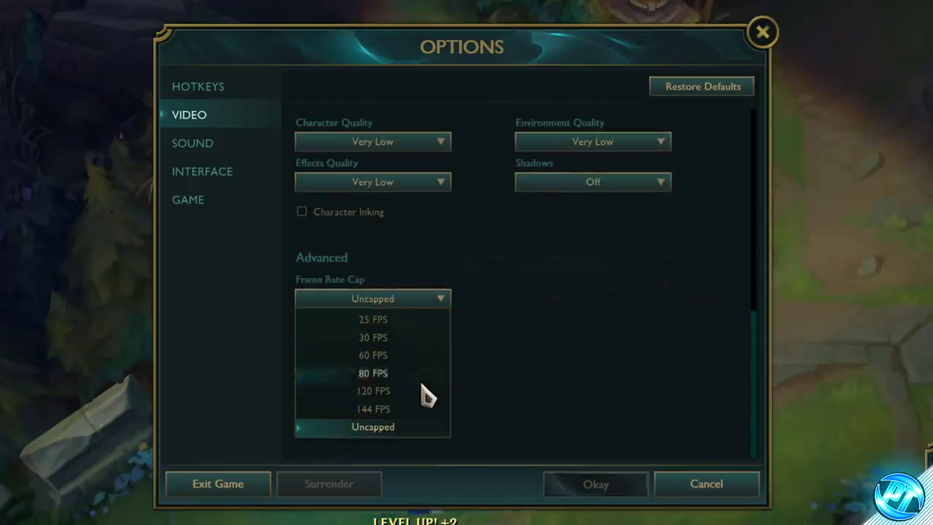
left_click(406, 430)
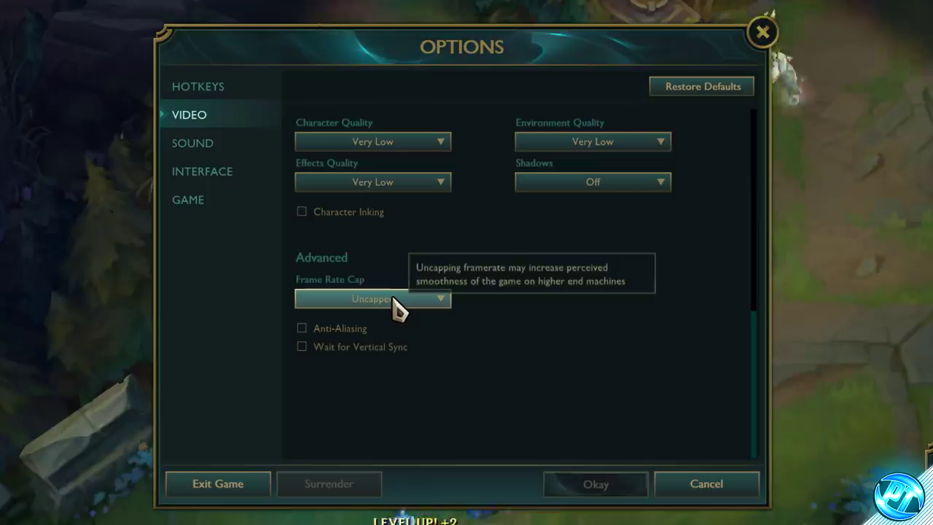
Make sure Anti-Aliasing and Wait for Vertical Sync are both turned off.
left_click(303, 329)
left_click(302, 330)
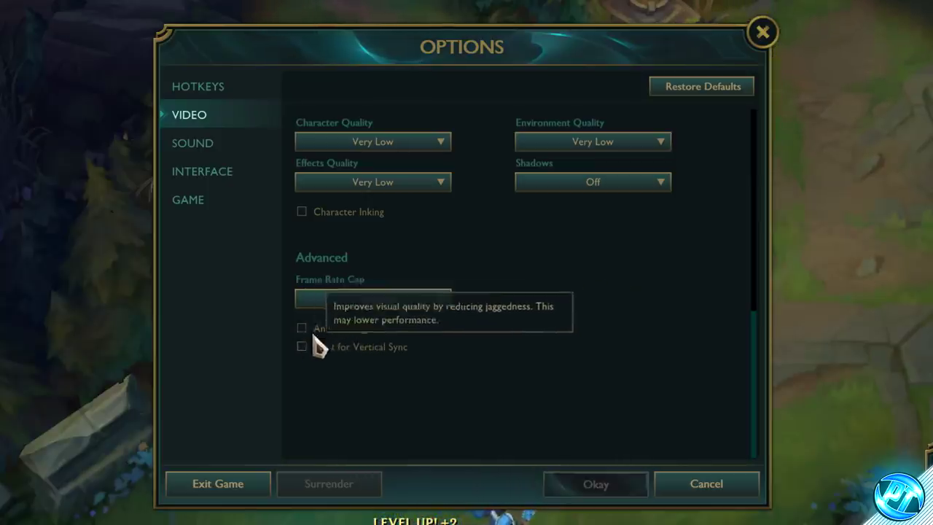
left_click(303, 347)
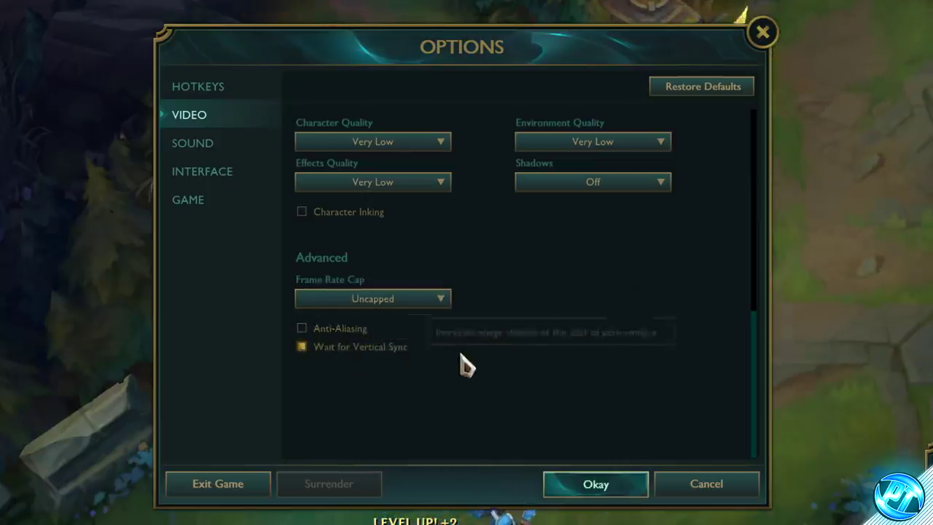
left_click(304, 346)
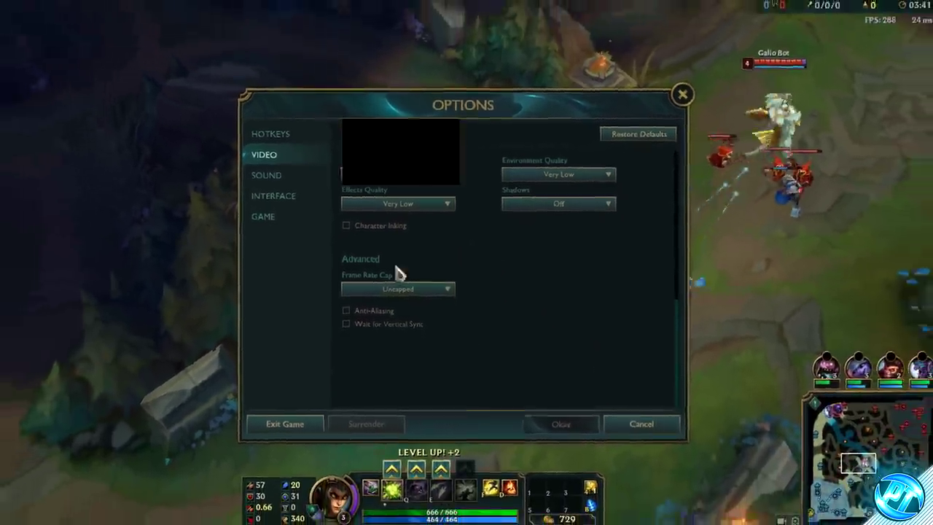
Close the video options and exit the running match.
key("Escape")
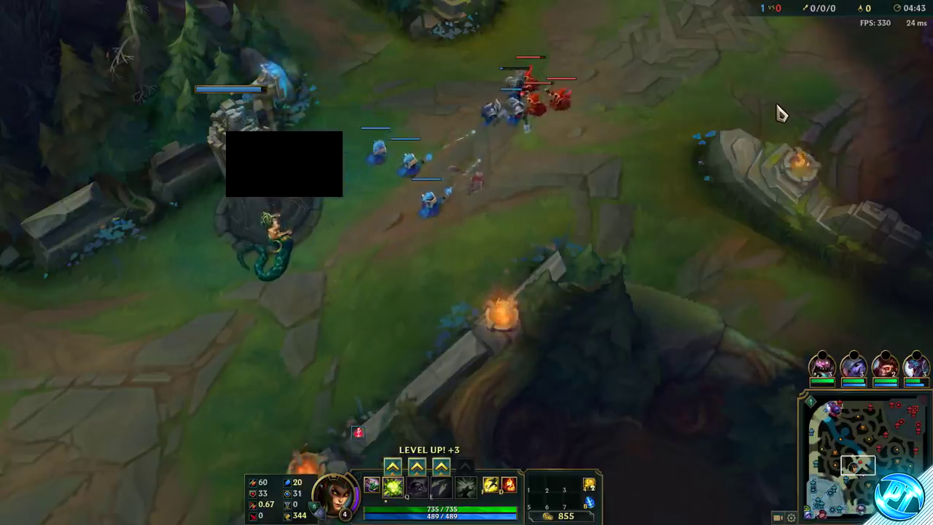
key("Escape")
left_click(283, 479)
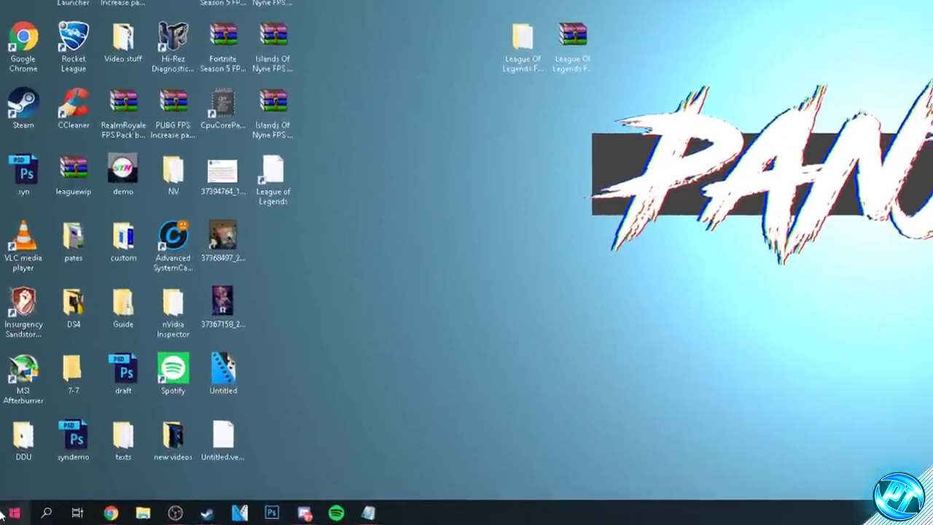
Search Windows for "power" and open the Power Options plan list with the additional plans shown.
left_click(6, 515)
type("power")
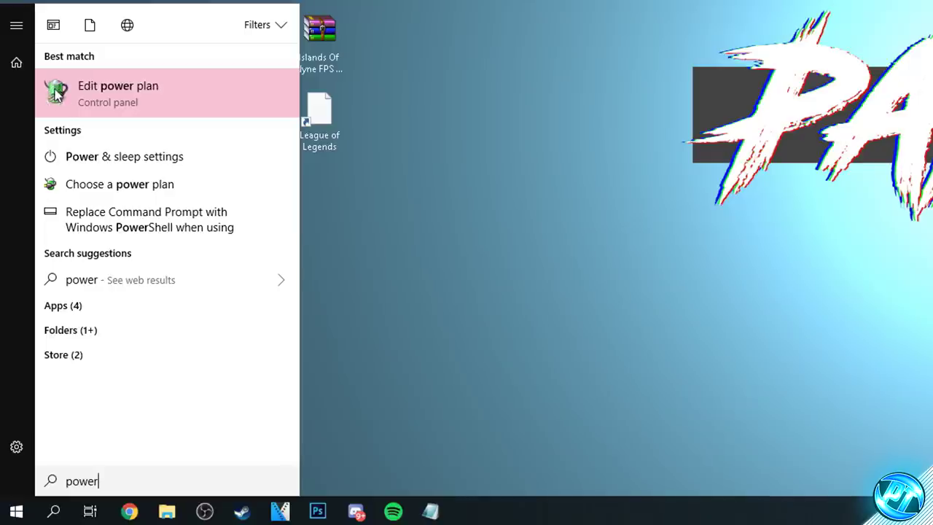
left_click(117, 92)
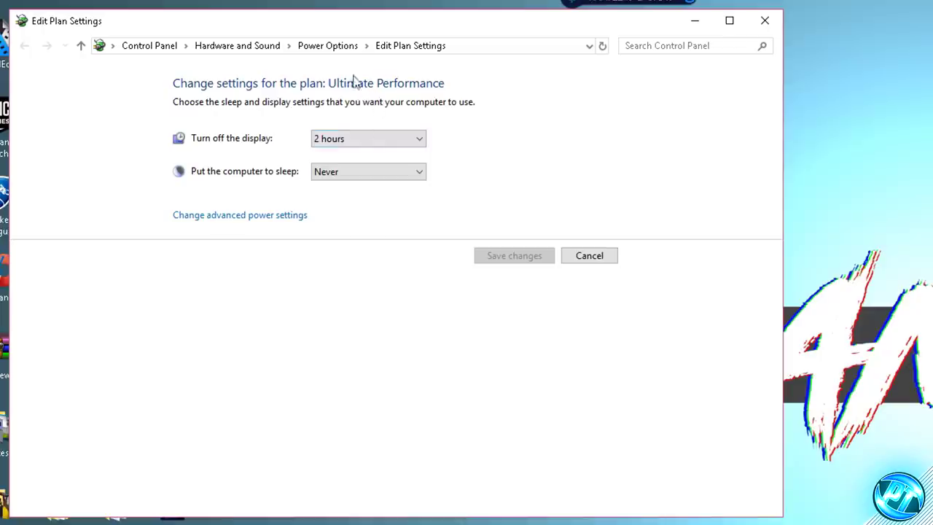
left_click(328, 46)
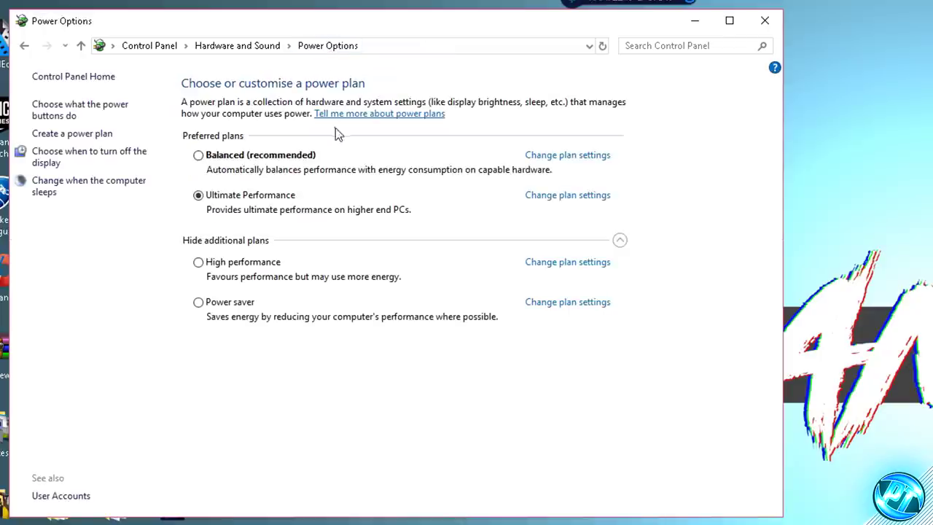
left_click(599, 244)
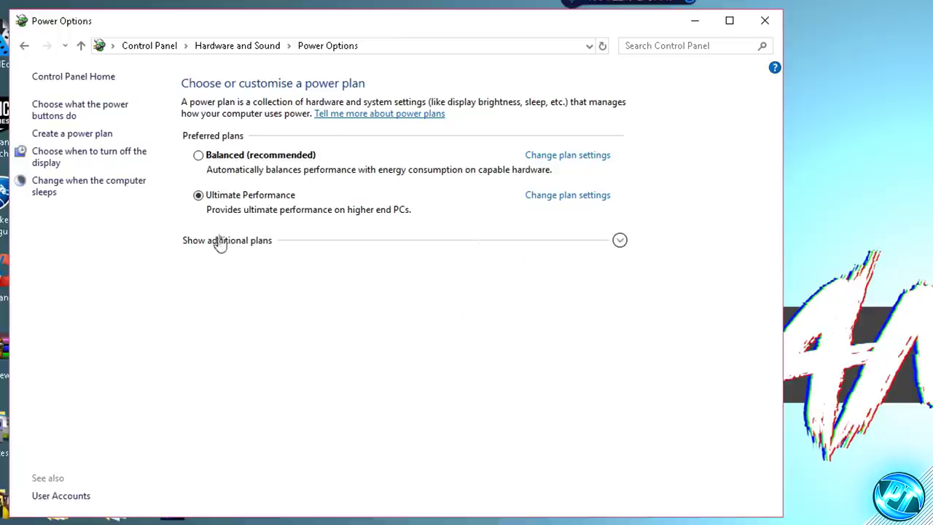
left_click(621, 246)
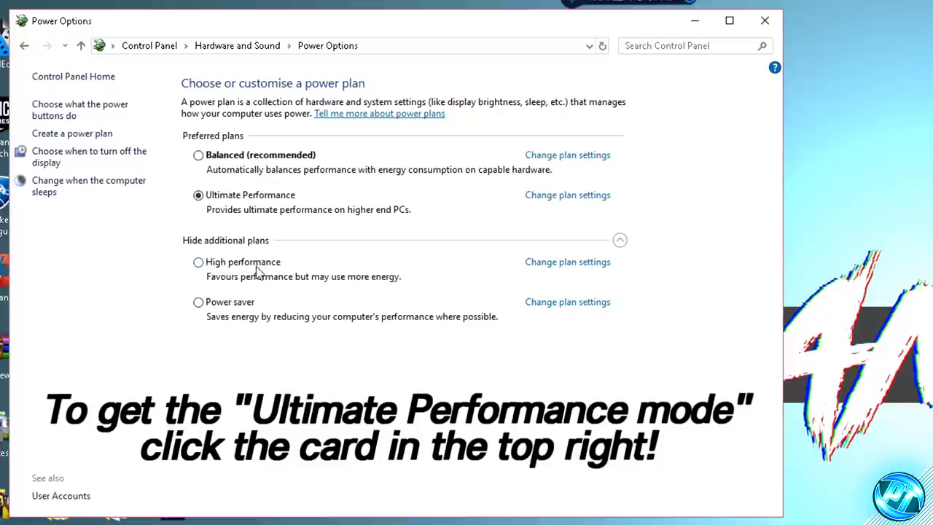
Try the High performance power plan and make Ultimate Performance the active plan again.
left_click(206, 263)
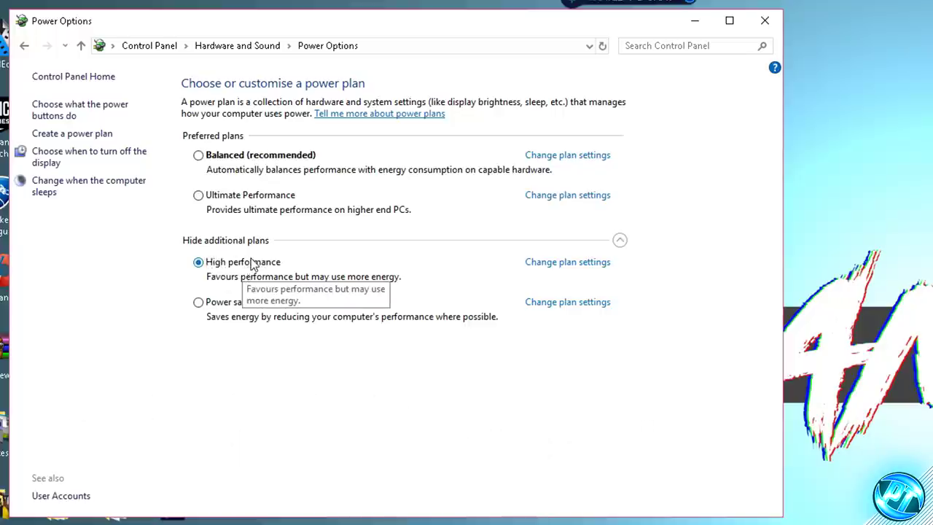
left_click(251, 198)
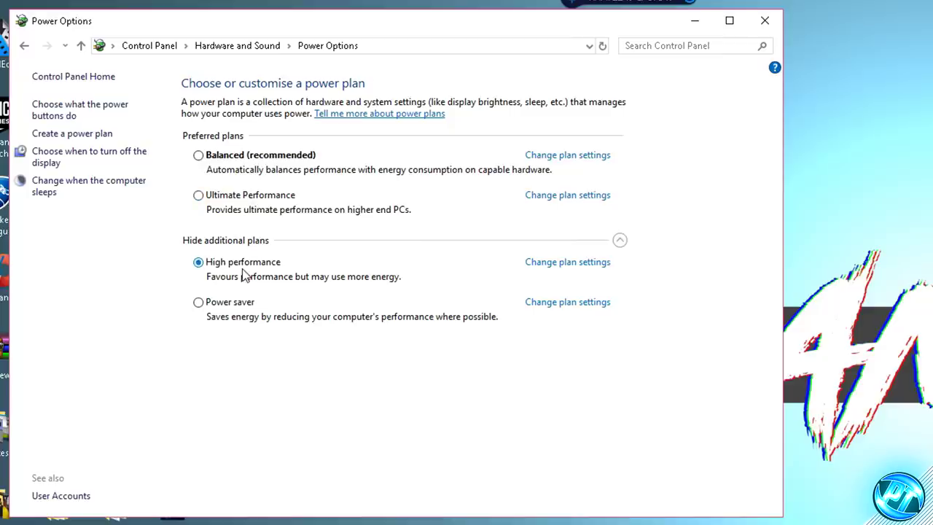
left_click(250, 206)
Open the advanced power settings of the Ultimate Performance plan and expand the Turn off hard disk after setting under Hard disk.
left_click(583, 199)
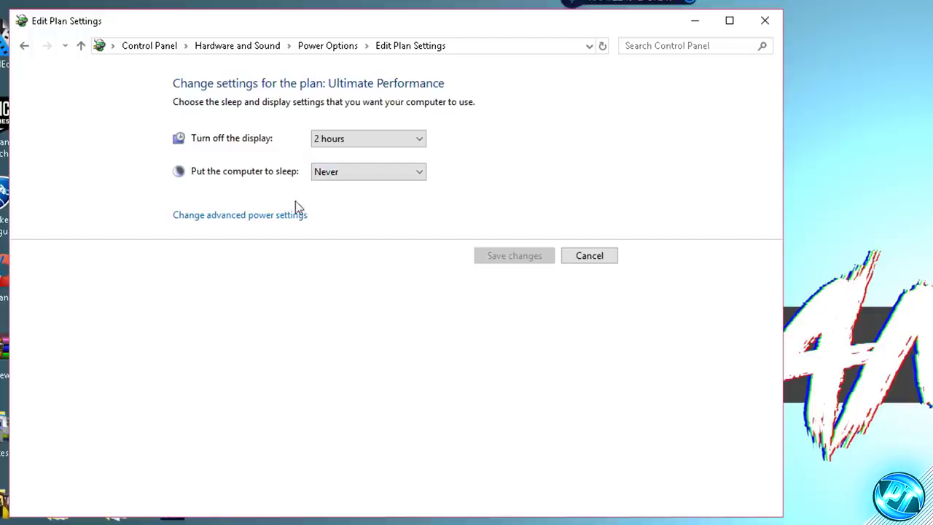
left_click(243, 218)
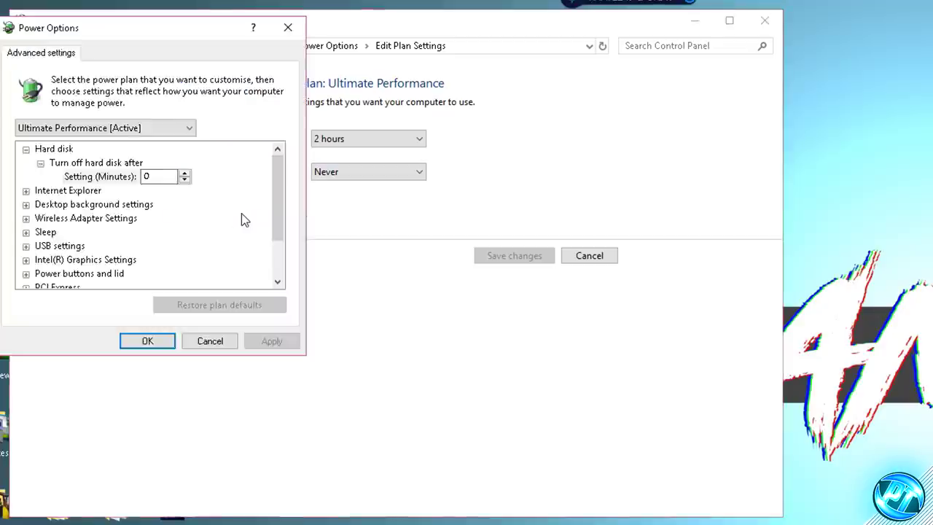
left_click(51, 153)
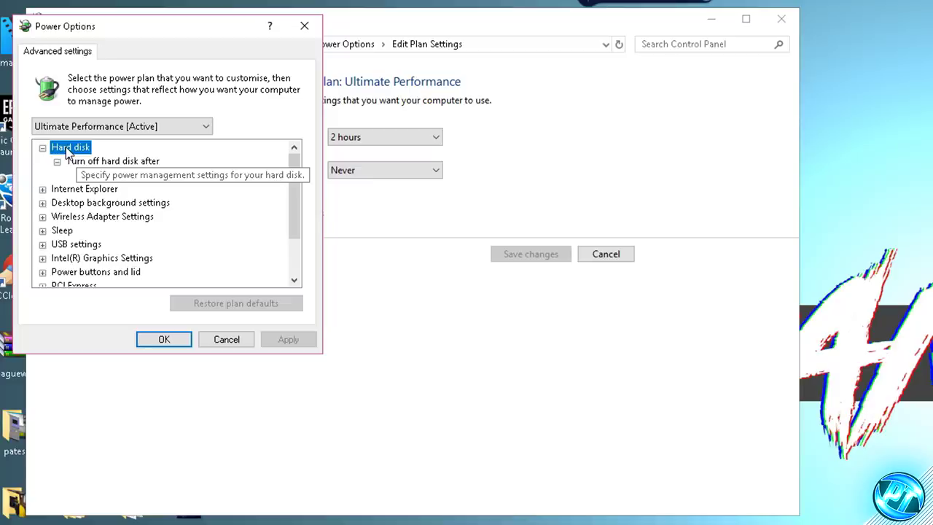
double_click(120, 163)
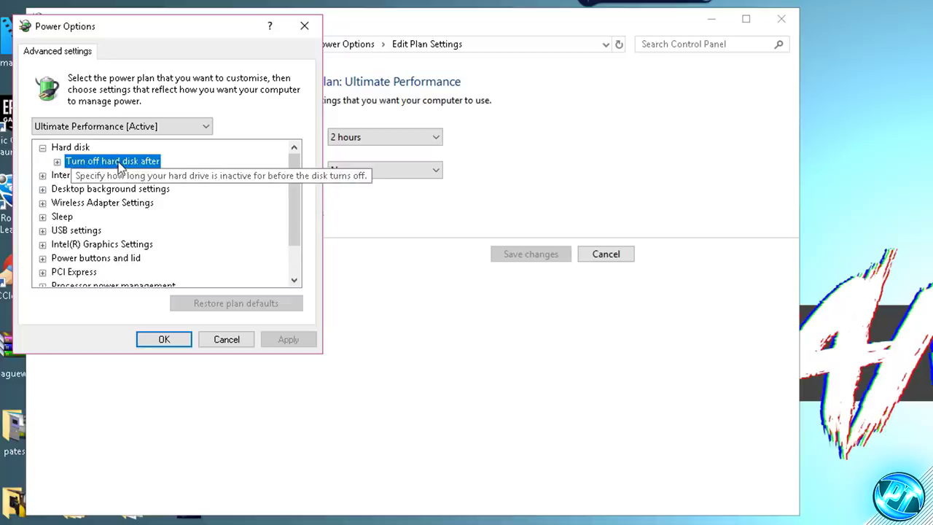
left_click(58, 162)
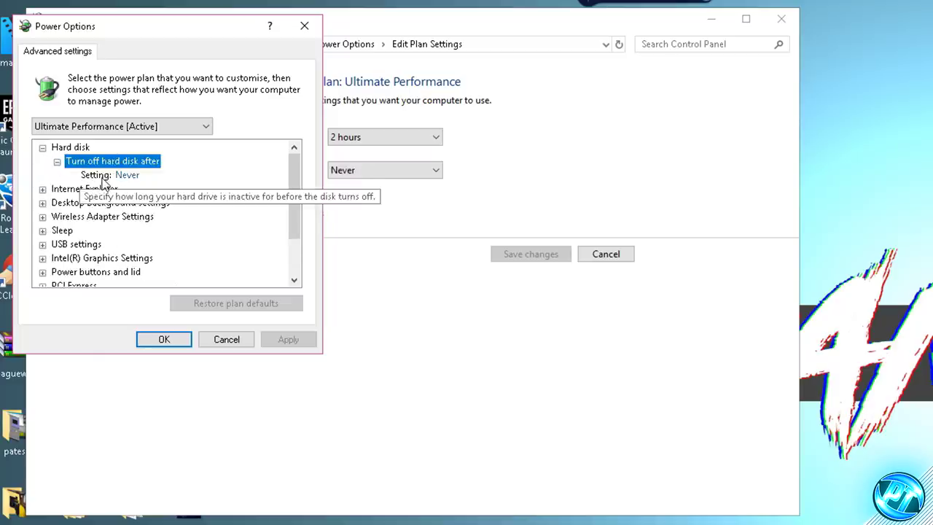
Set the Turn off hard disk after setting to 0 minutes and apply it to the Ultimate Performance plan.
left_click(125, 179)
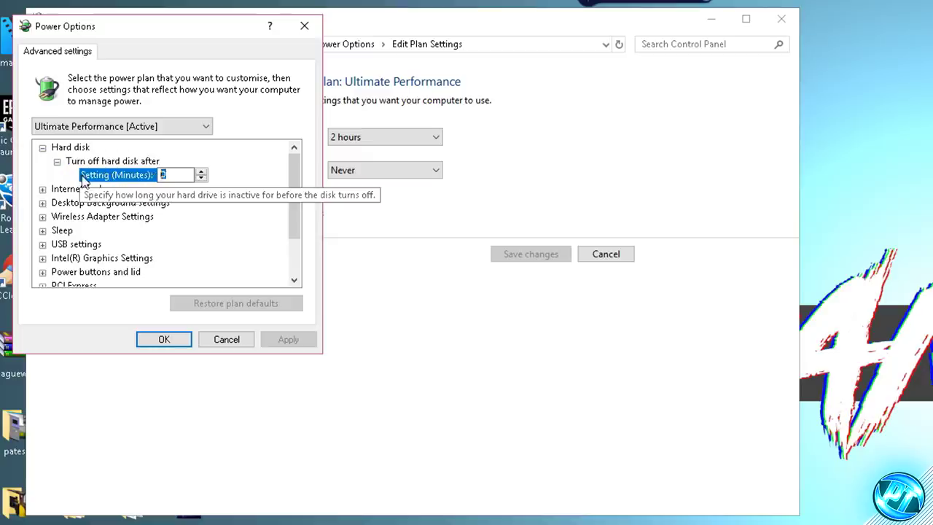
type("0")
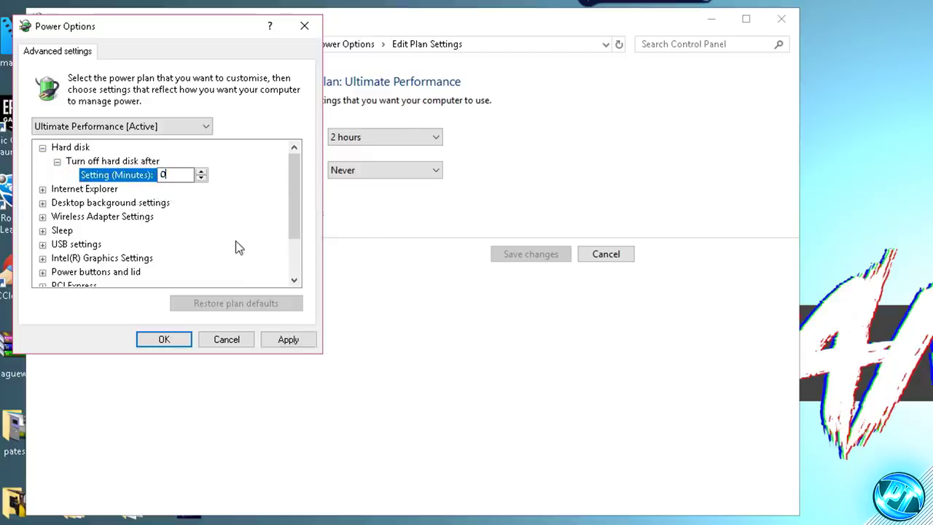
left_click(299, 346)
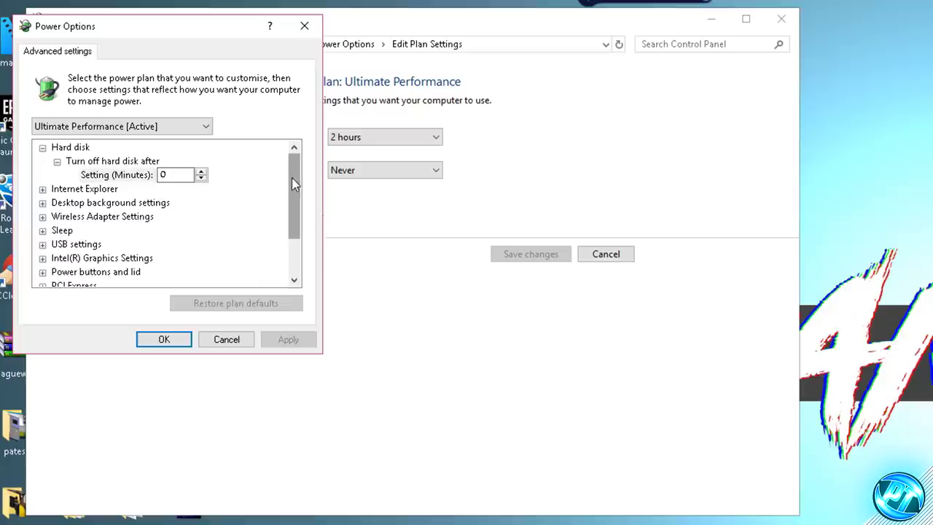
Under Processor power management, set the minimum processor state to 100%, check the maximum processor state, apply the change and close the power settings.
left_click_drag(292, 177, 226, 260)
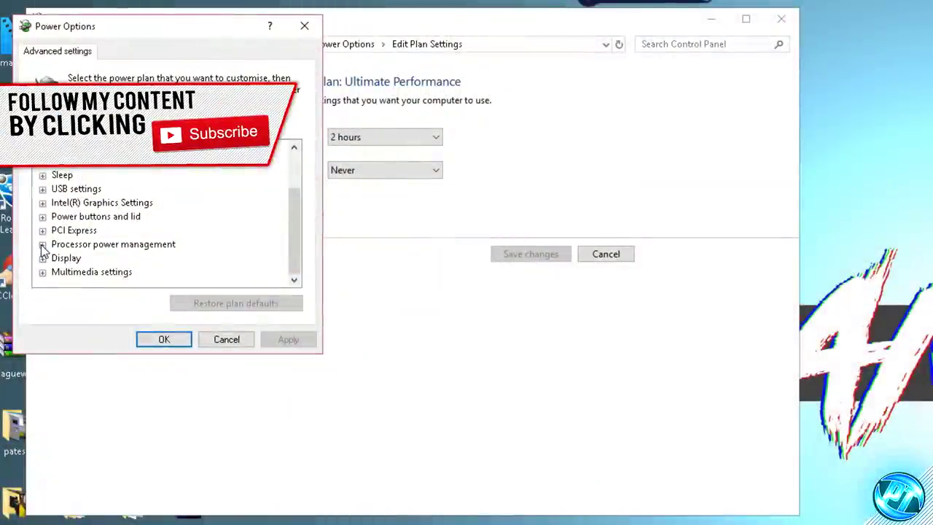
left_click(42, 245)
left_click(57, 245)
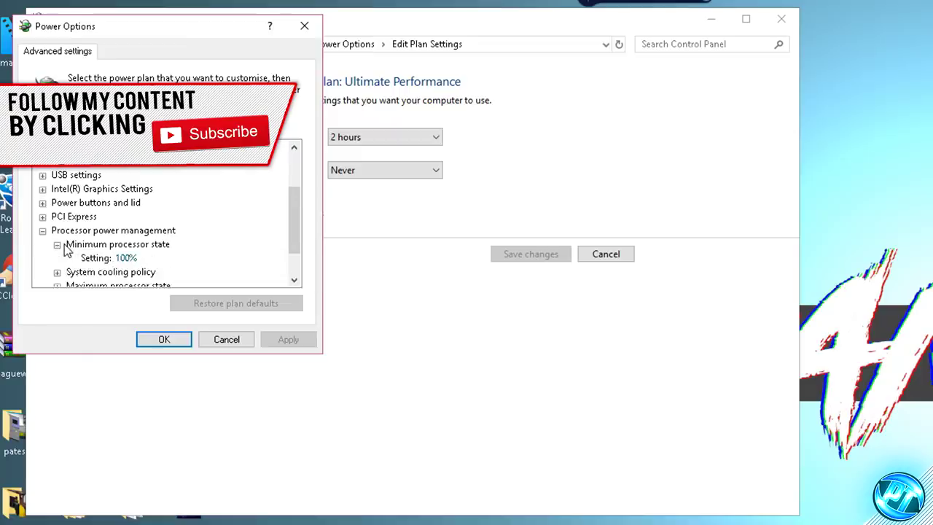
scroll(66, 250, "down", 1)
left_click(57, 244)
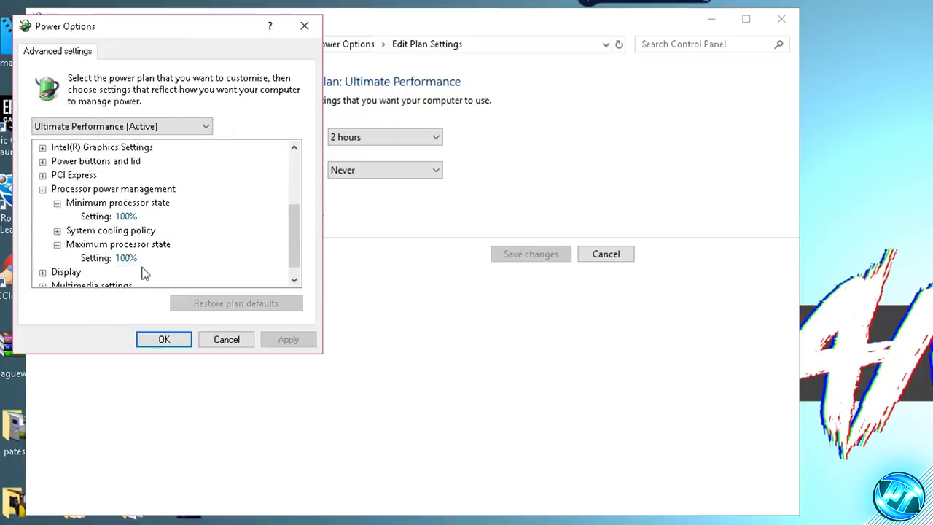
left_click(127, 216)
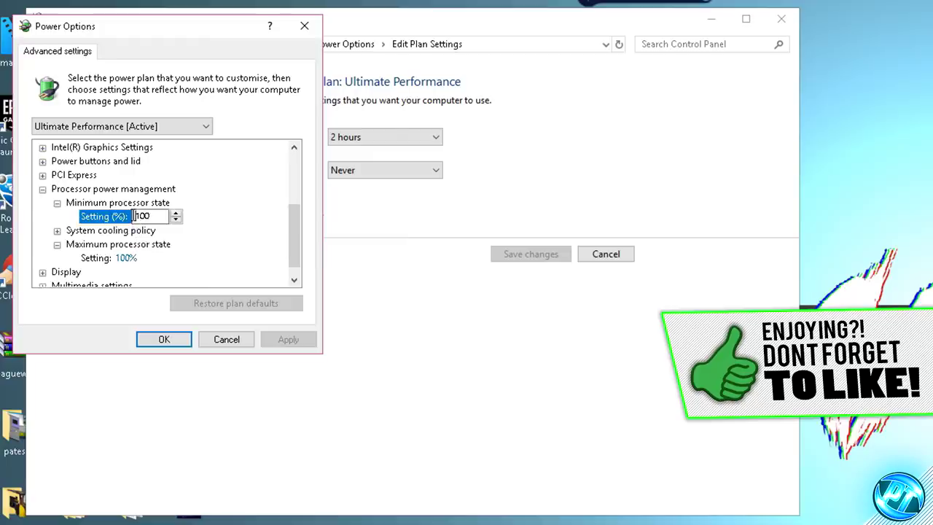
type("1")
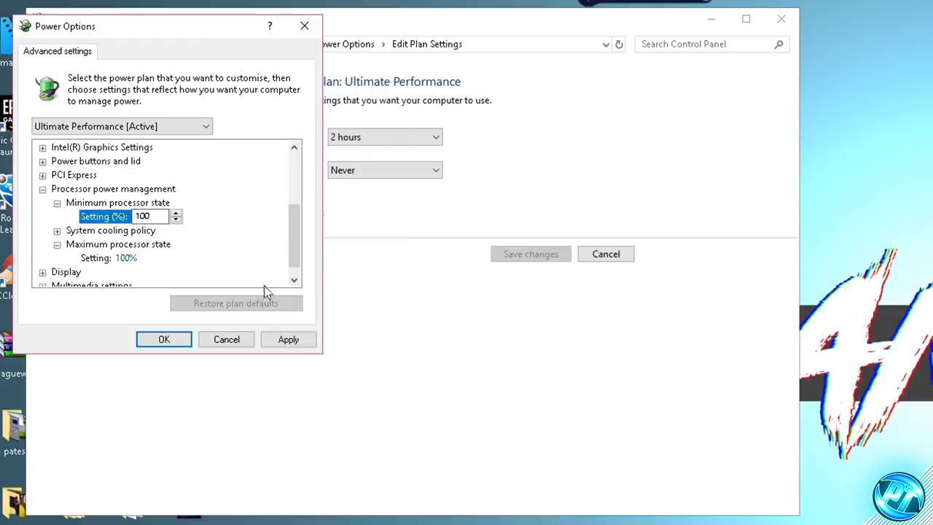
left_click(292, 341)
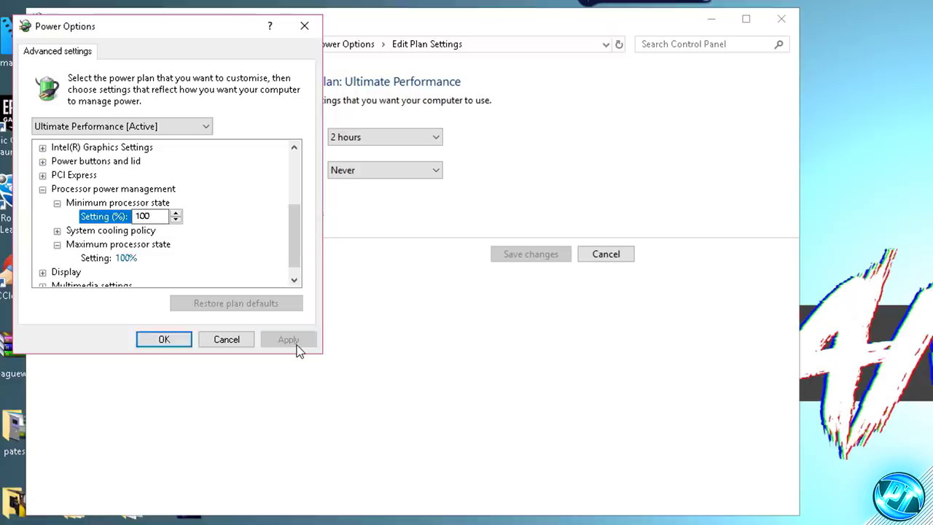
left_click(179, 343)
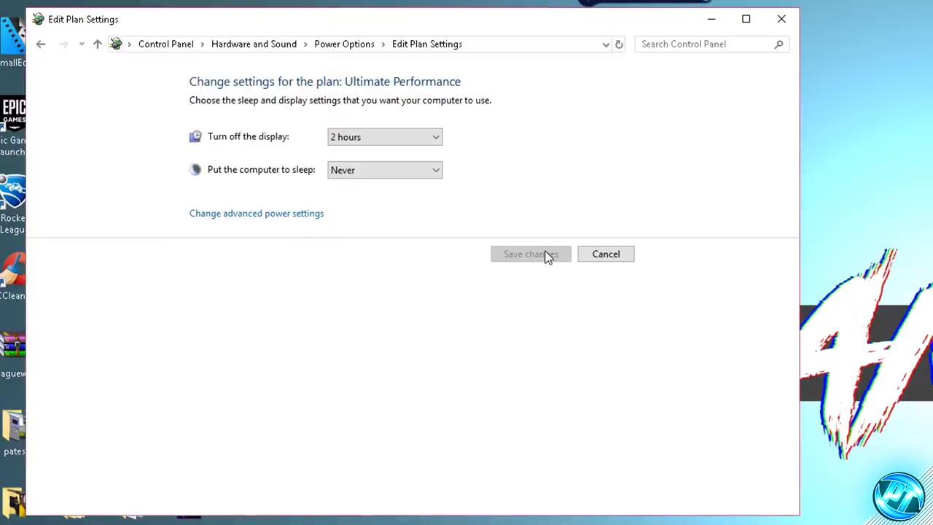
left_click(784, 23)
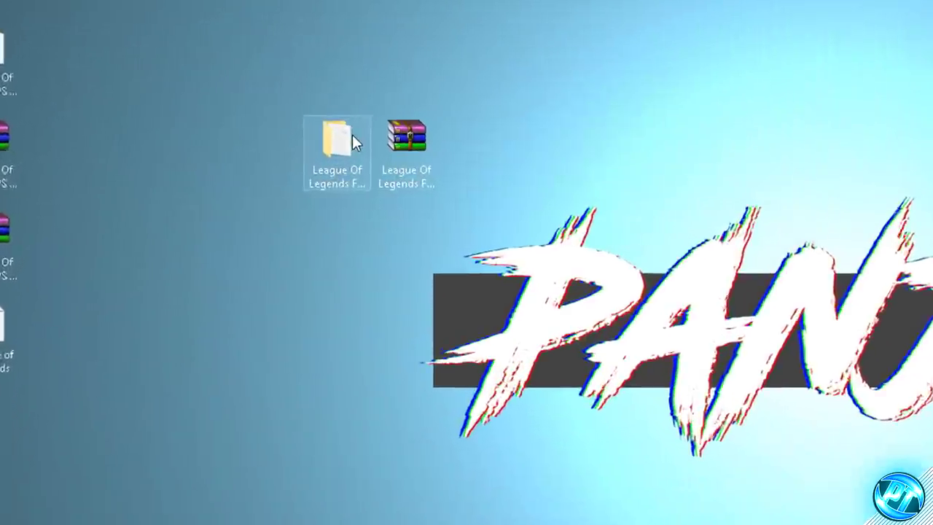
Open the optimizations folder inside League Of Legends FPS By Panj v2 and run the CpuCoreParkingSetup-2.1.1.0 installer.
double_click(393, 160)
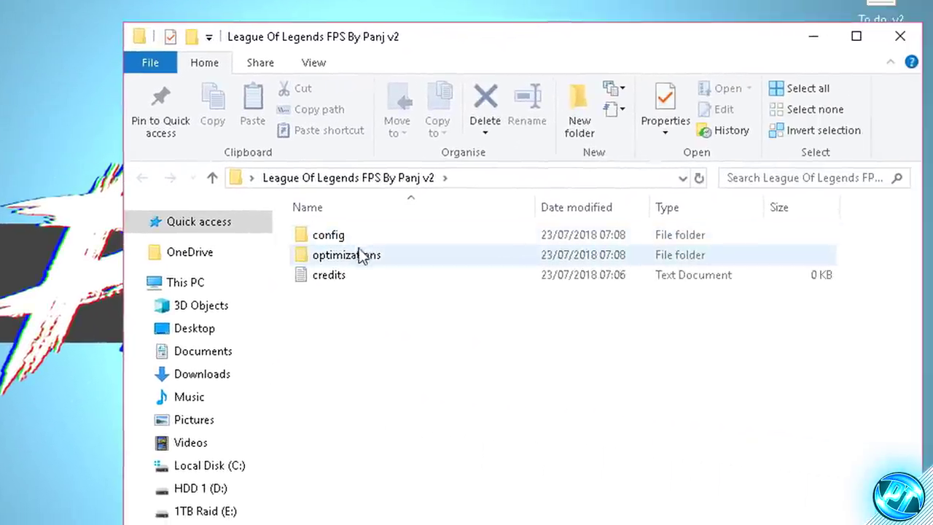
double_click(811, 307)
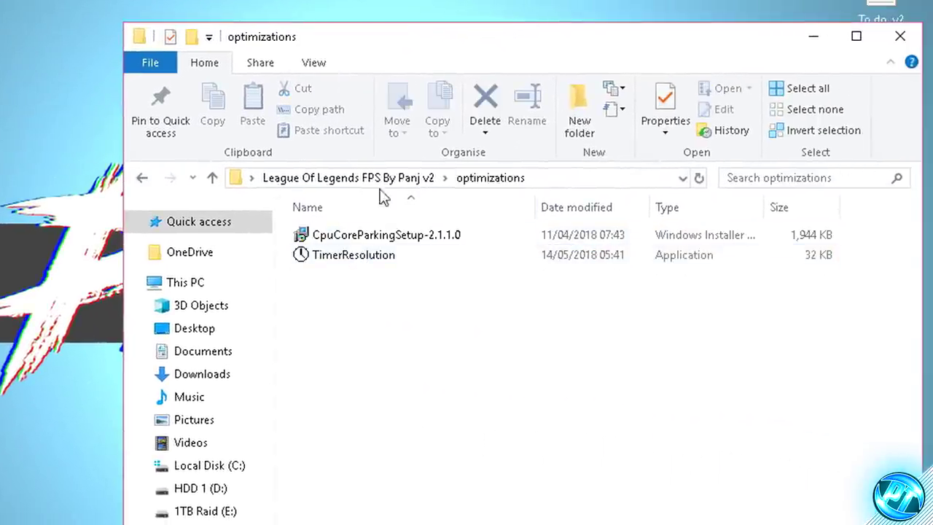
left_click(388, 242)
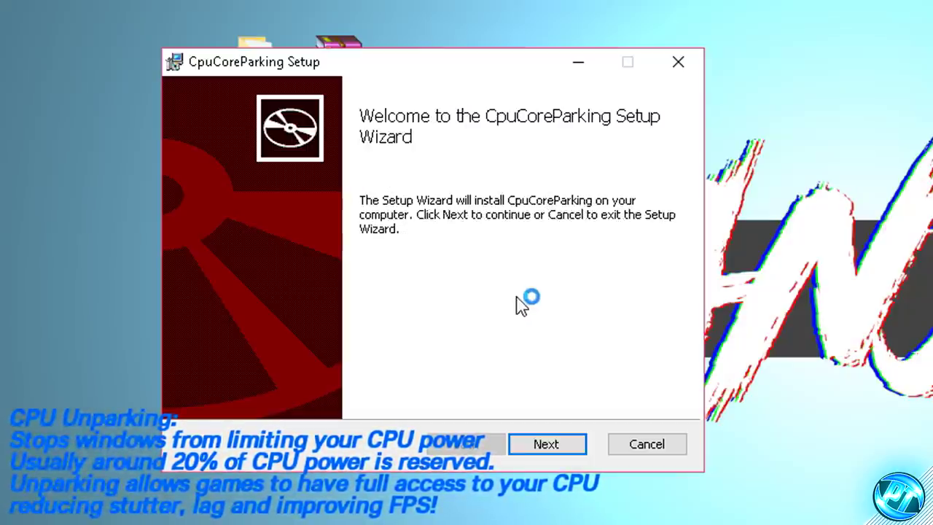
Install CpuCoreParking with the license terms accepted, launch it on finishing and dismiss the update notice.
left_click(558, 455)
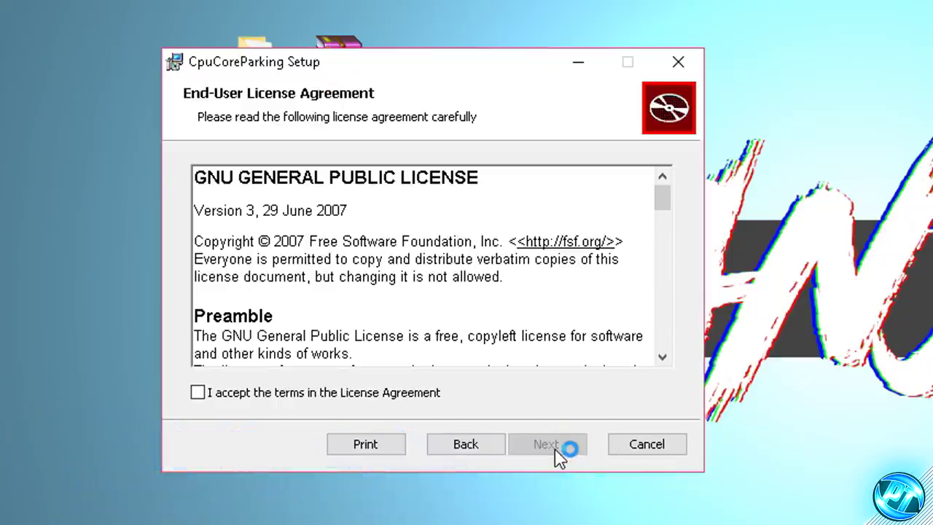
left_click(237, 394)
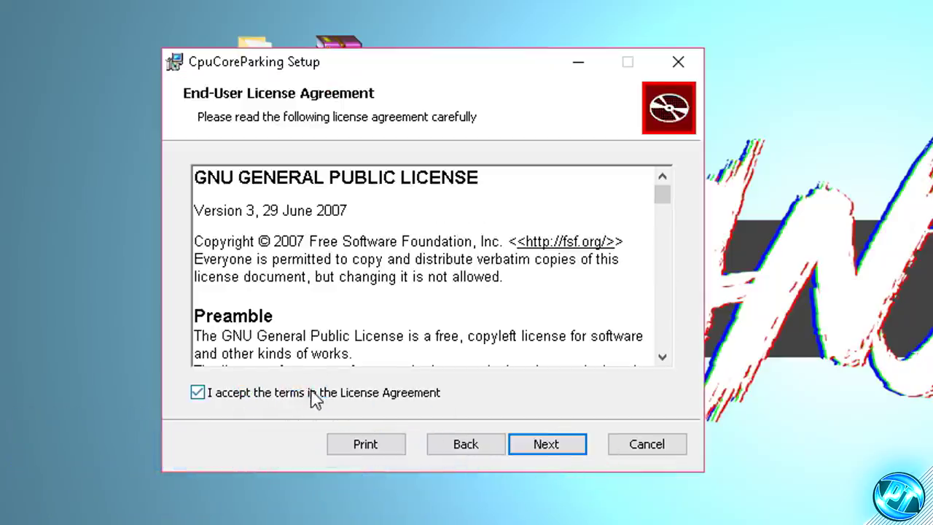
left_click(542, 446)
left_click(543, 447)
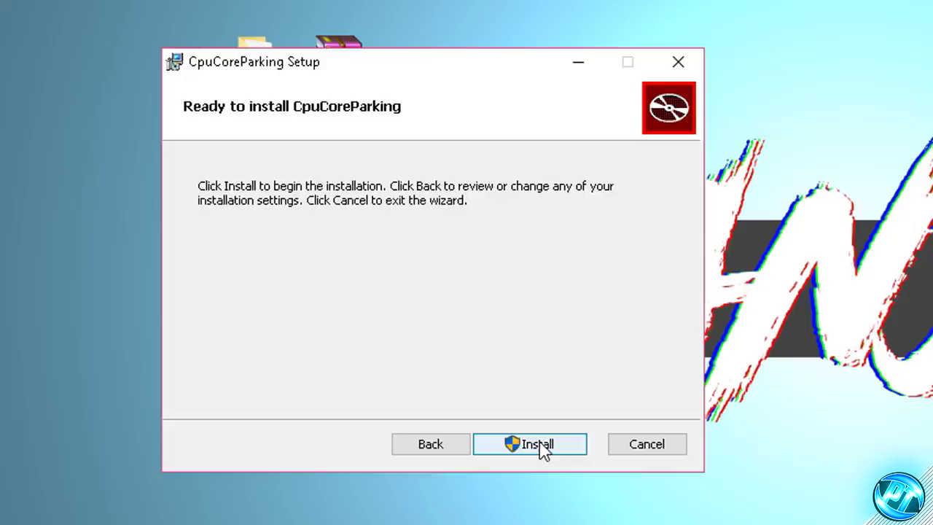
left_click(542, 447)
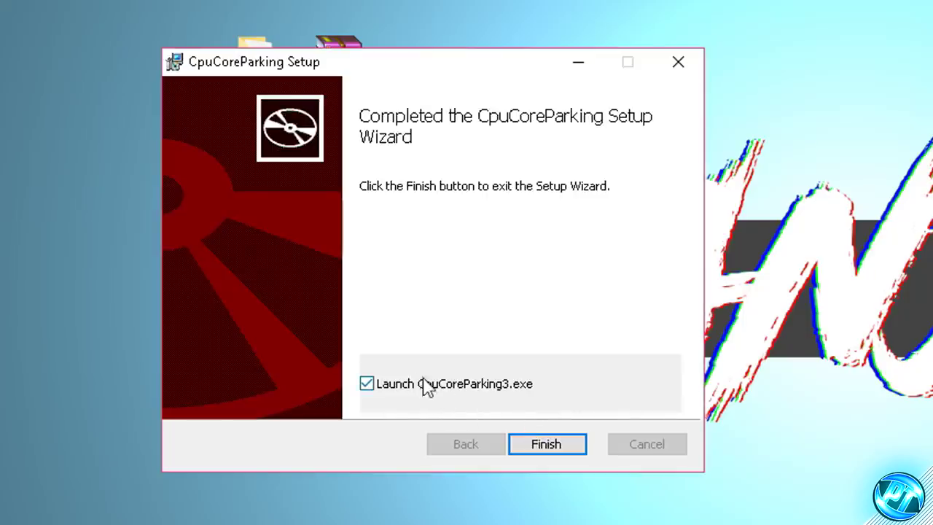
left_click(549, 452)
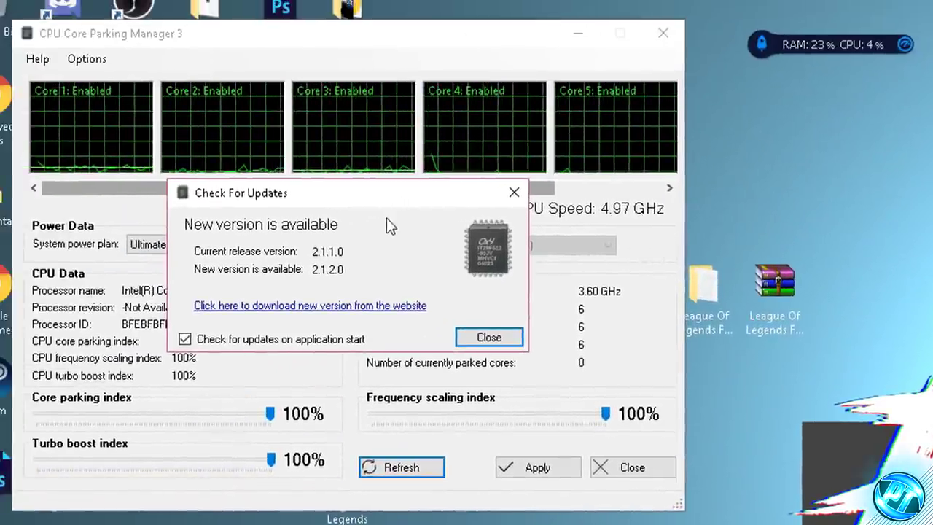
left_click(470, 338)
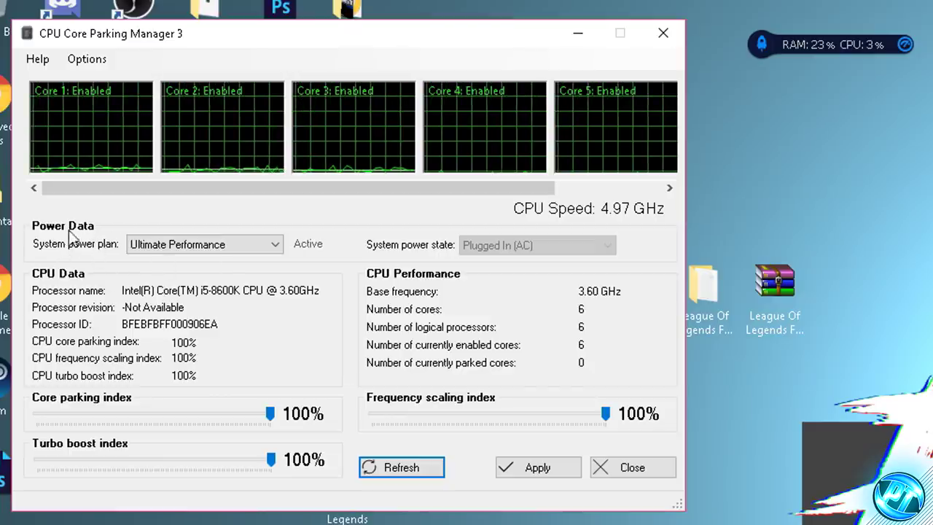
Try High performance as the system power plan and switch the selection back to Ultimate Performance.
left_click(248, 247)
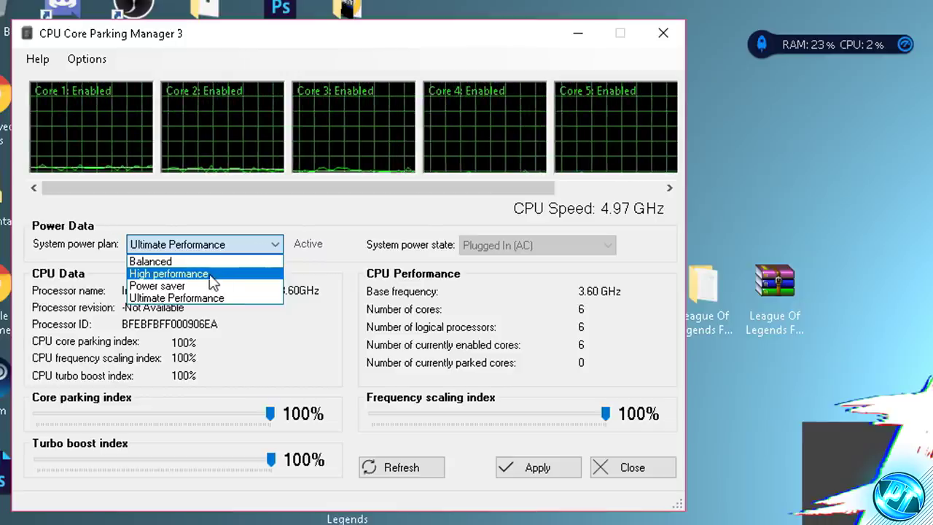
left_click(195, 274)
left_click(217, 246)
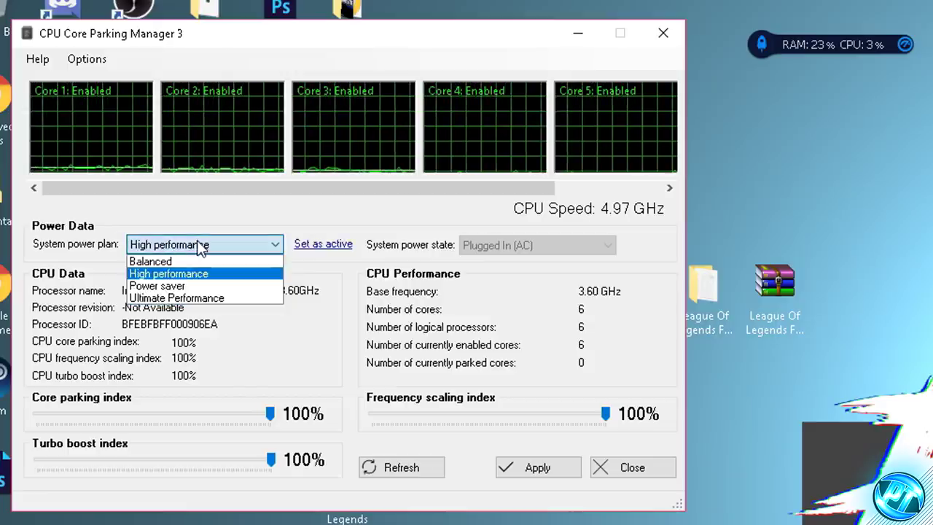
left_click(169, 300)
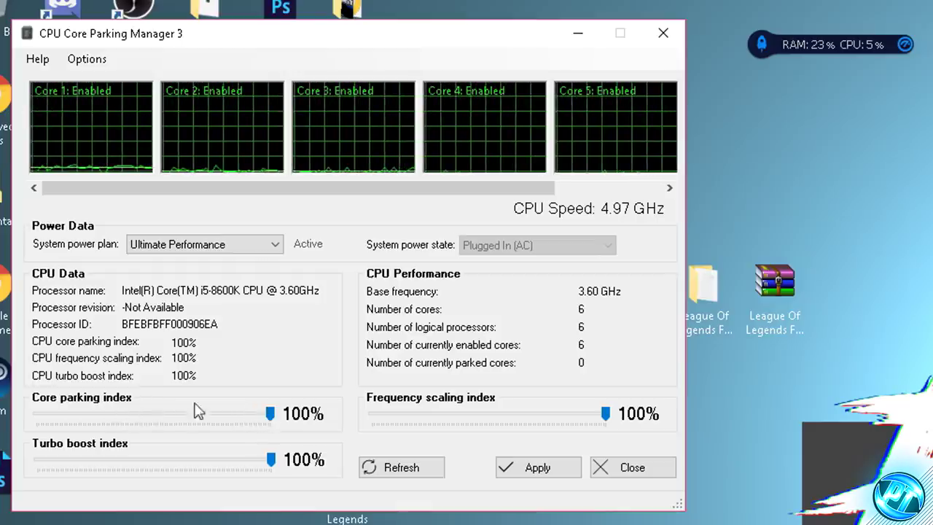
Set the core parking, frequency scaling and turbo boost indexes to 100%, apply the changes and close CPU Core Parking Manager.
left_click_drag(268, 414, 268, 391)
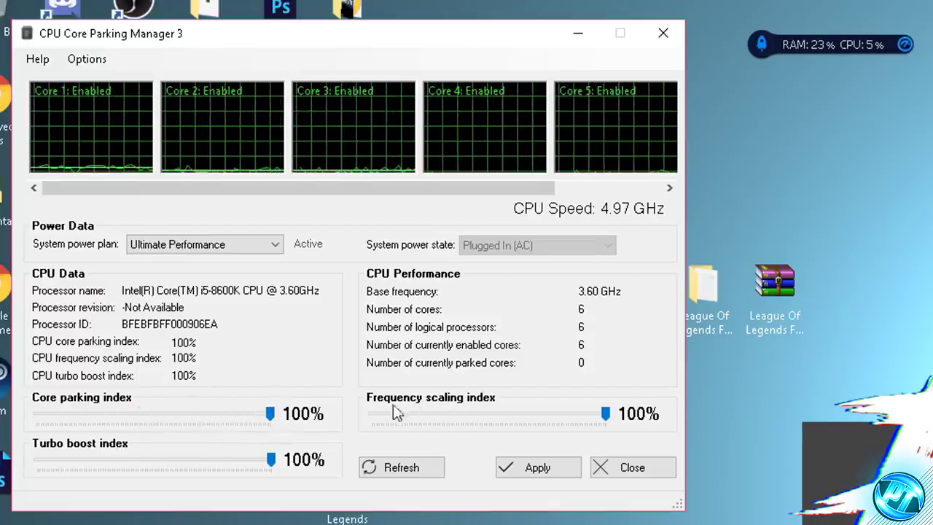
mouse_move(608, 417)
left_mouse_down()
mouse_move(510, 422)
mouse_move(510, 389)
mouse_move(626, 421)
left_mouse_up()
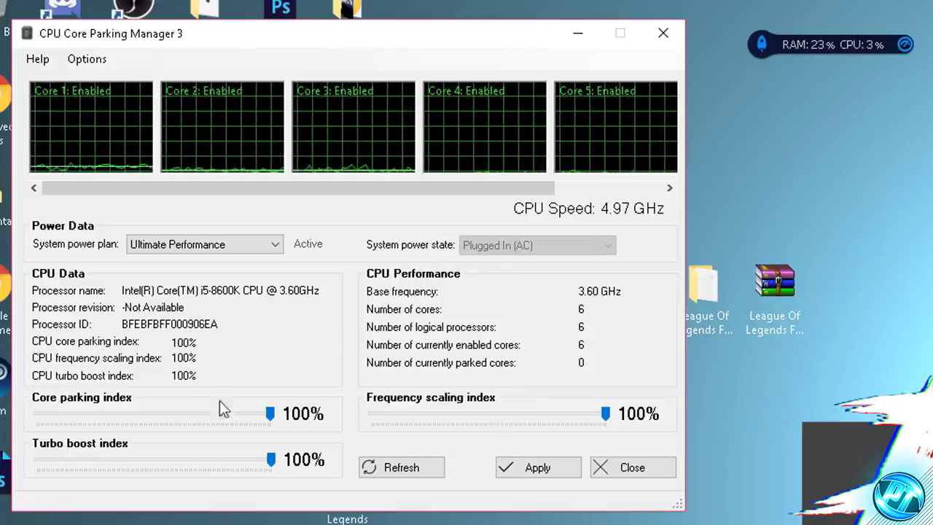
left_click_drag(266, 461, 220, 467)
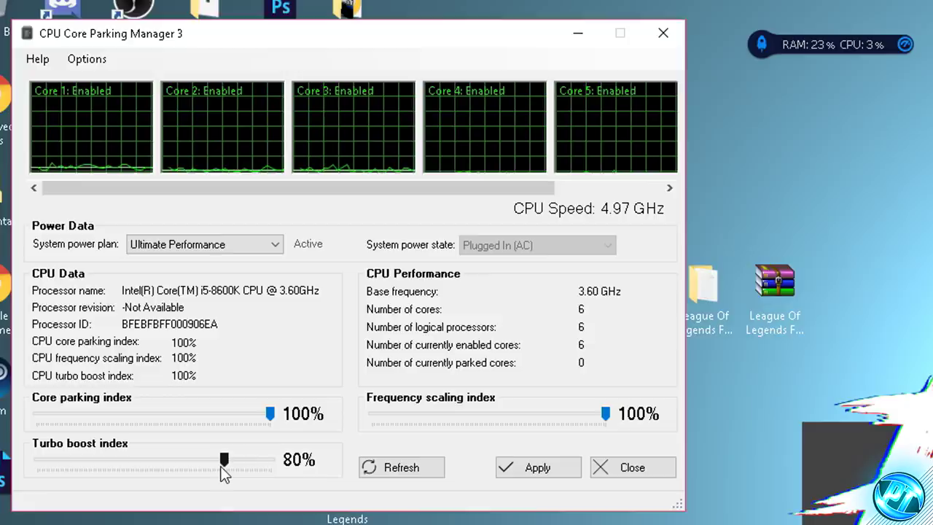
left_click_drag(224, 471, 271, 466)
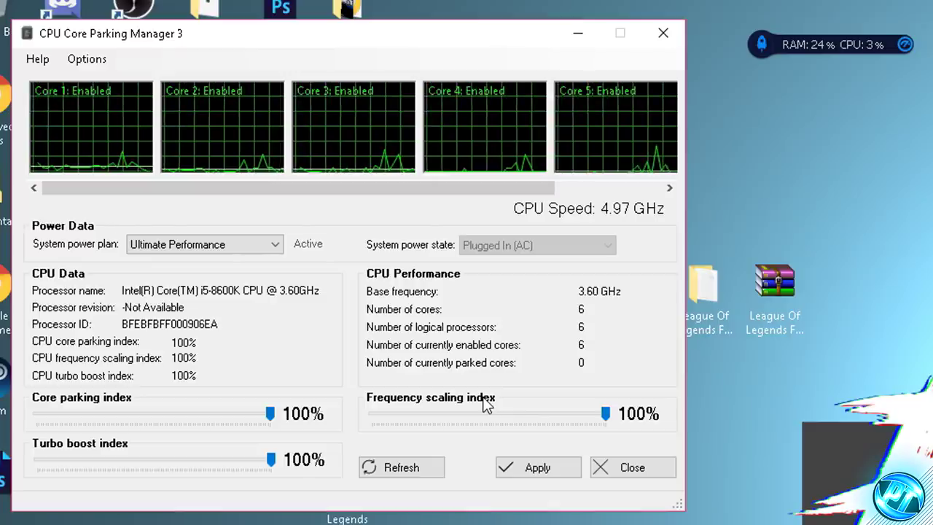
left_click(537, 468)
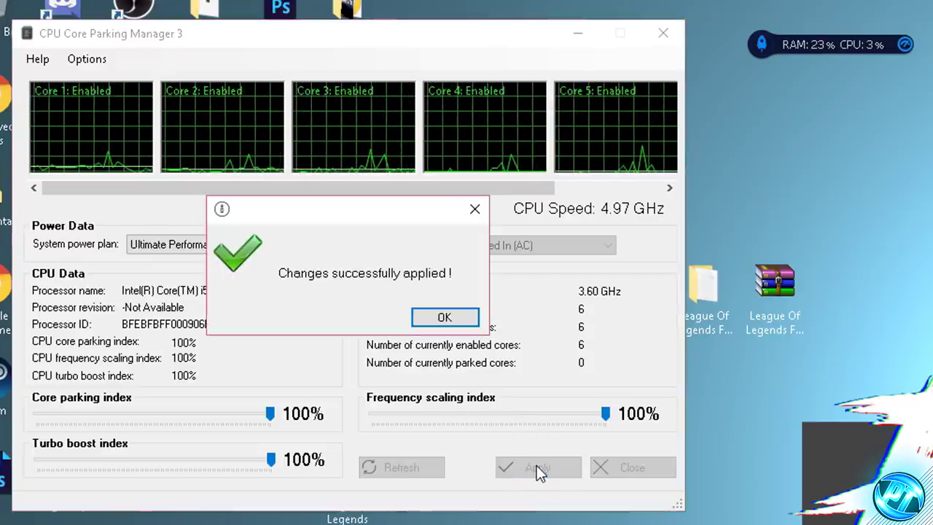
left_click(444, 318)
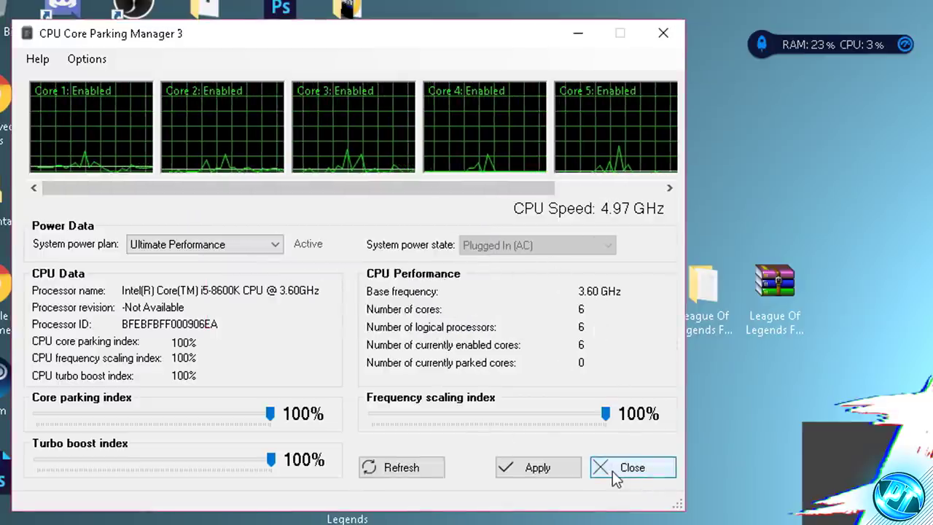
left_click(612, 471)
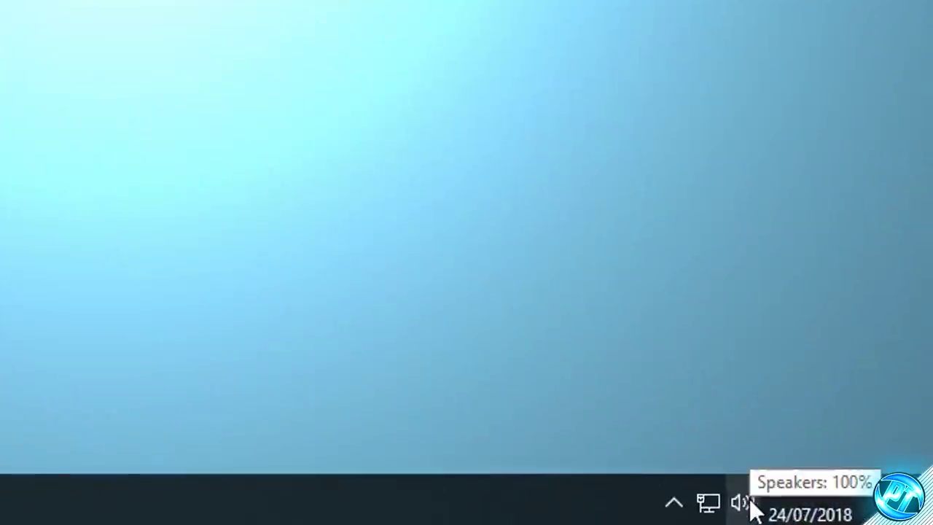
Open the Windows playback devices and show the properties of the default Realtek Speakers.
right_click(751, 500)
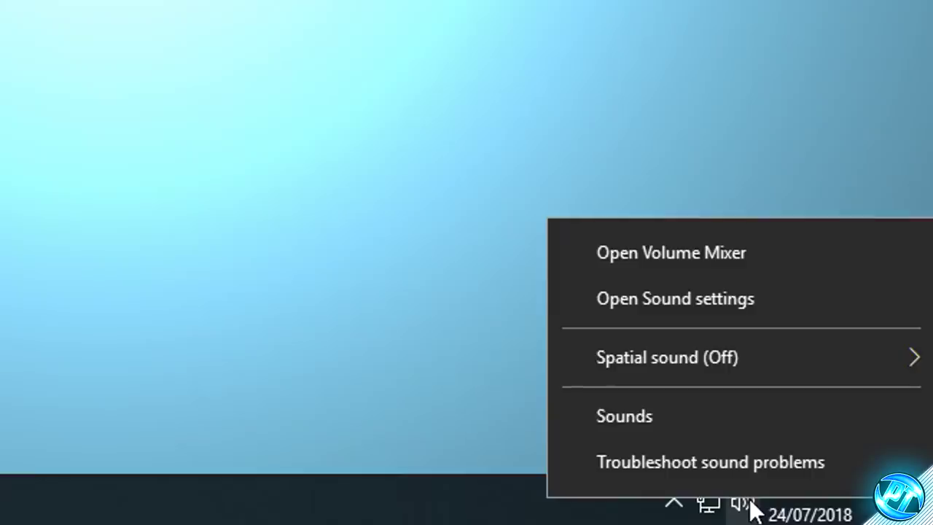
left_click(660, 415)
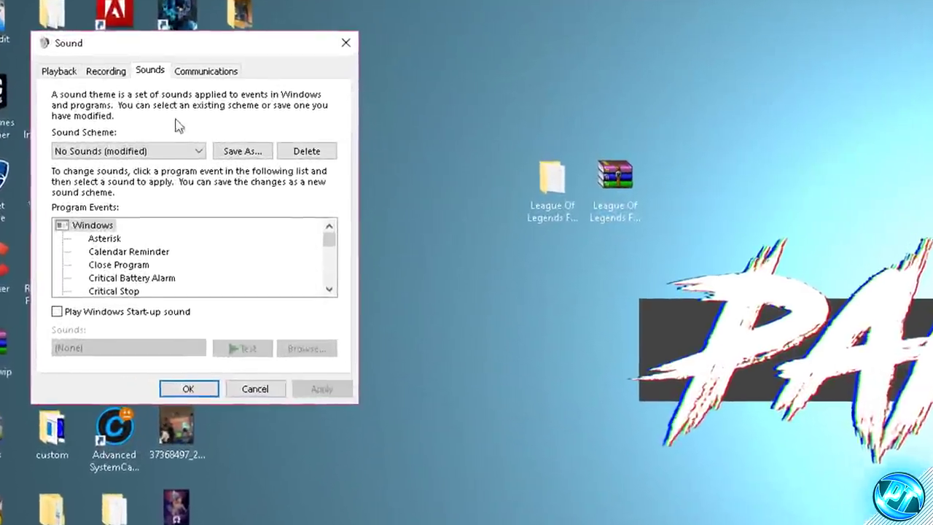
left_click(53, 64)
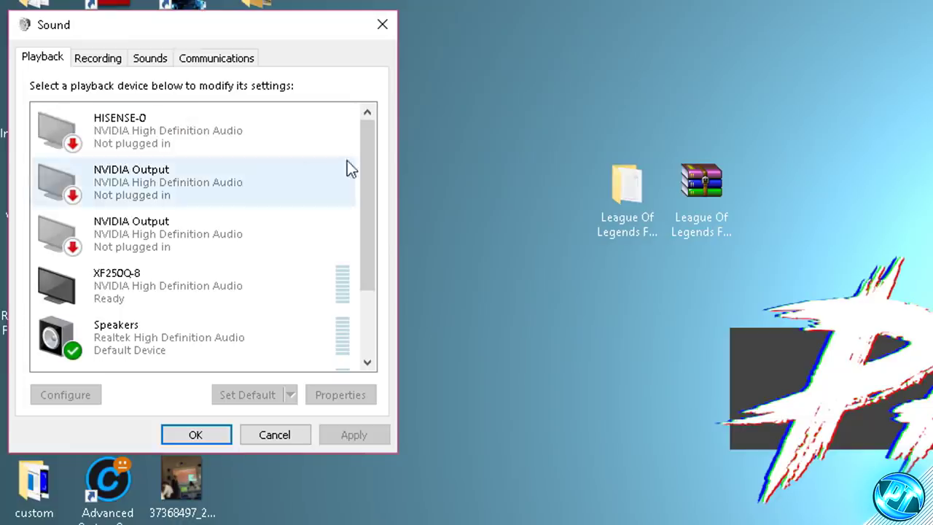
left_click_drag(363, 171, 366, 196)
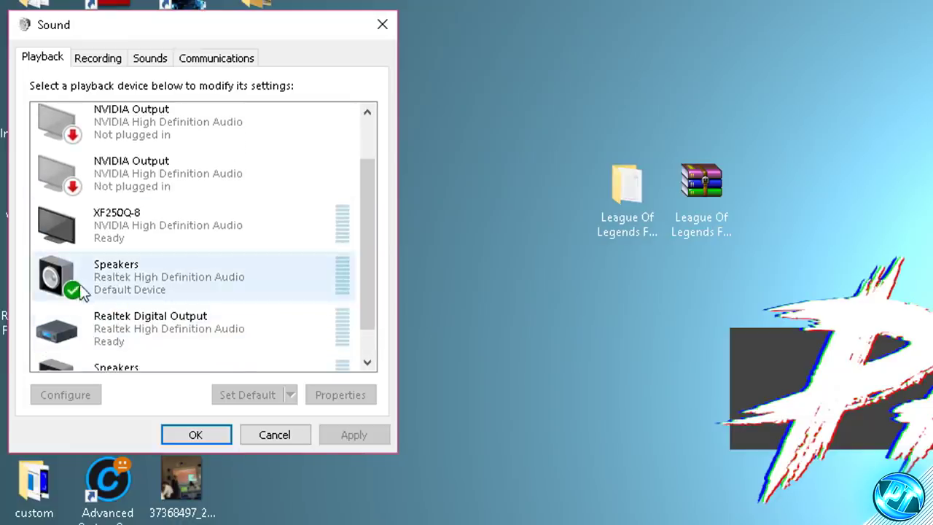
right_click(140, 279)
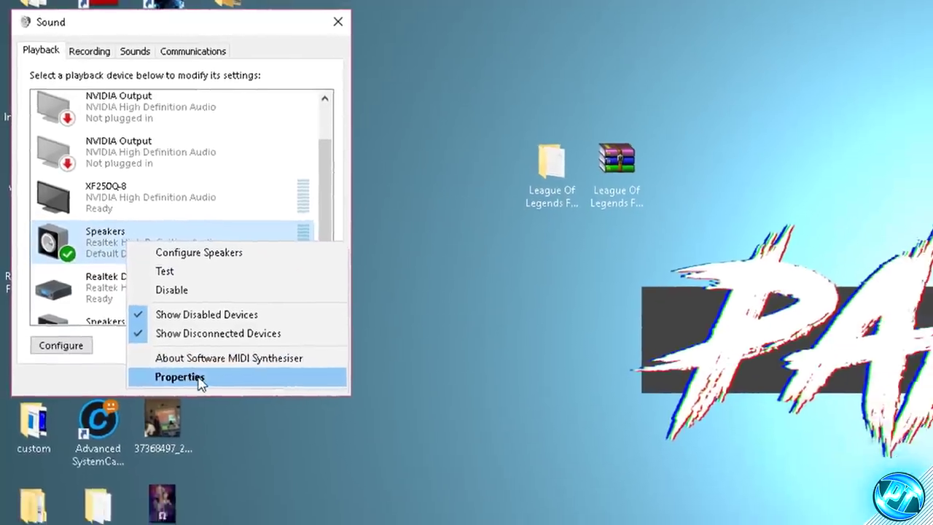
left_click(200, 377)
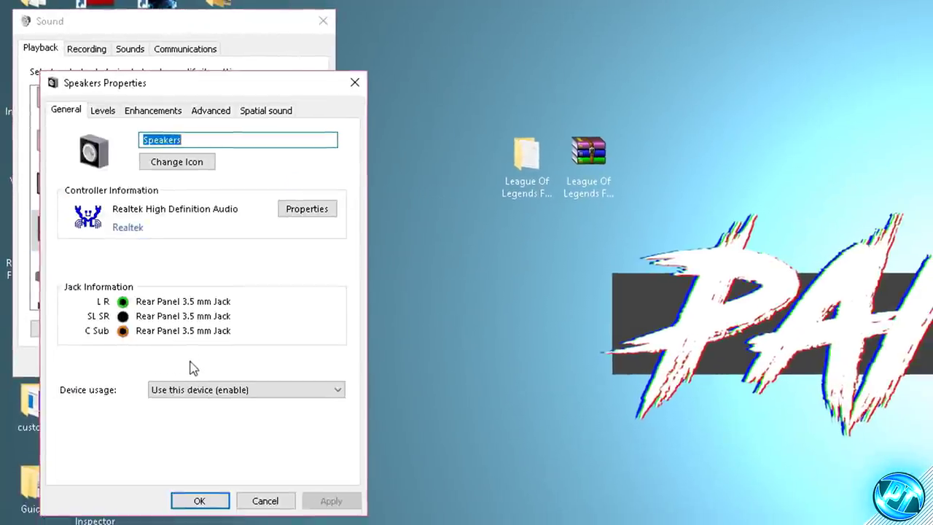
Toggle the speakers' enhancements setting so that Disable all sound effects ends up enabled.
left_click(161, 118)
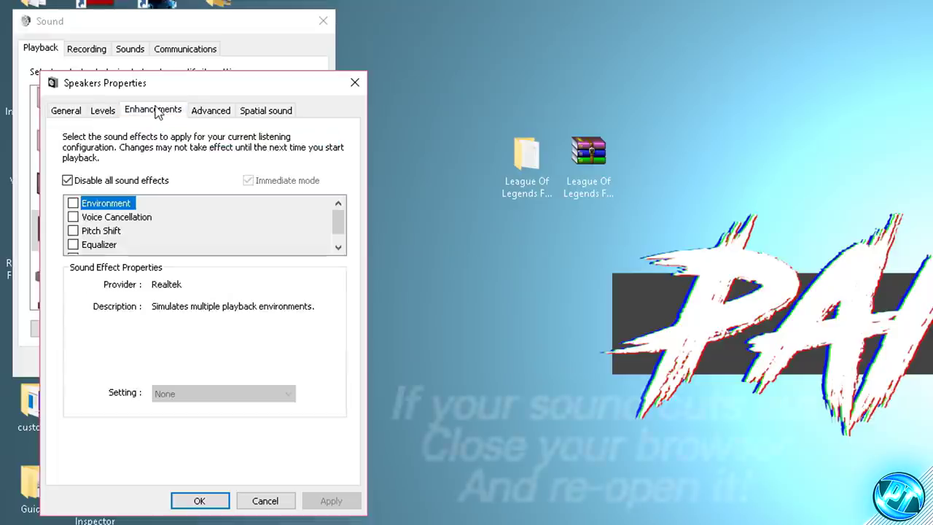
left_click(92, 181)
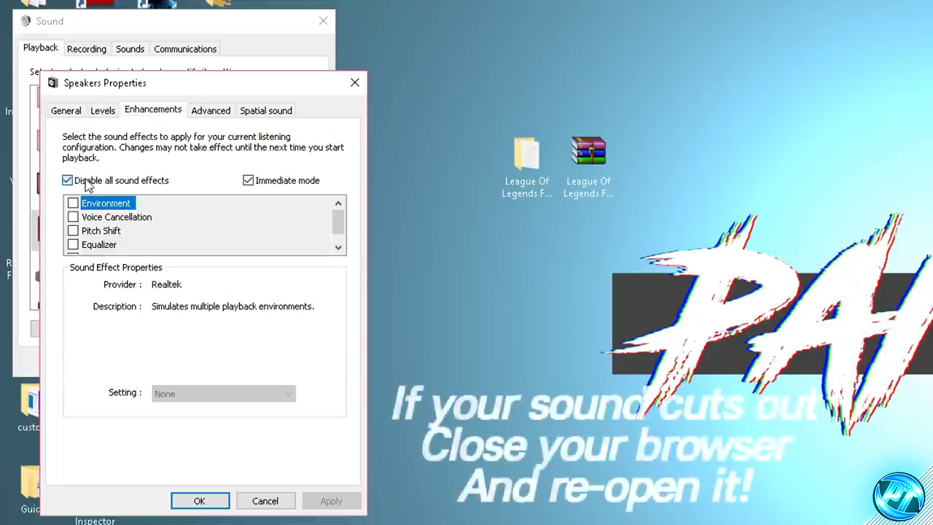
left_click(94, 181)
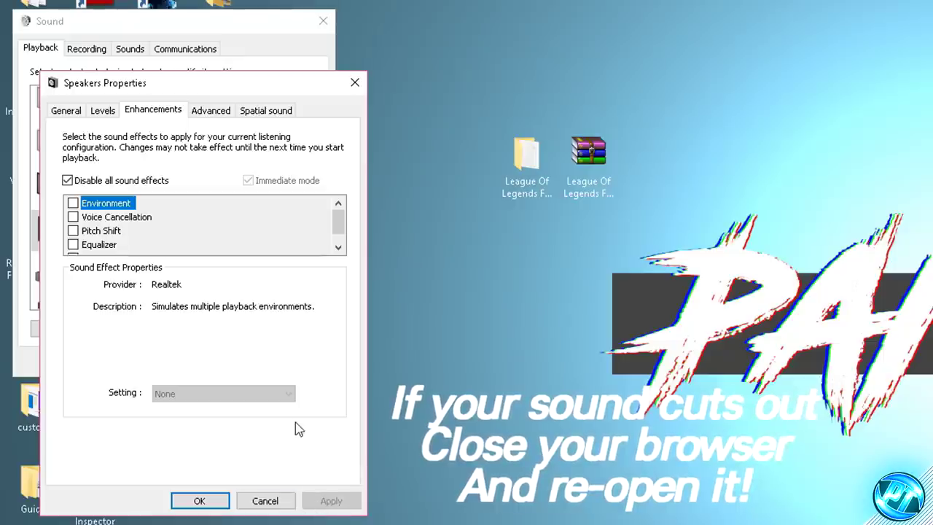
Set the speakers' default format to 16 bit, 44100 Hz (CD Quality) and confirm the speaker and sound settings.
left_click(207, 113)
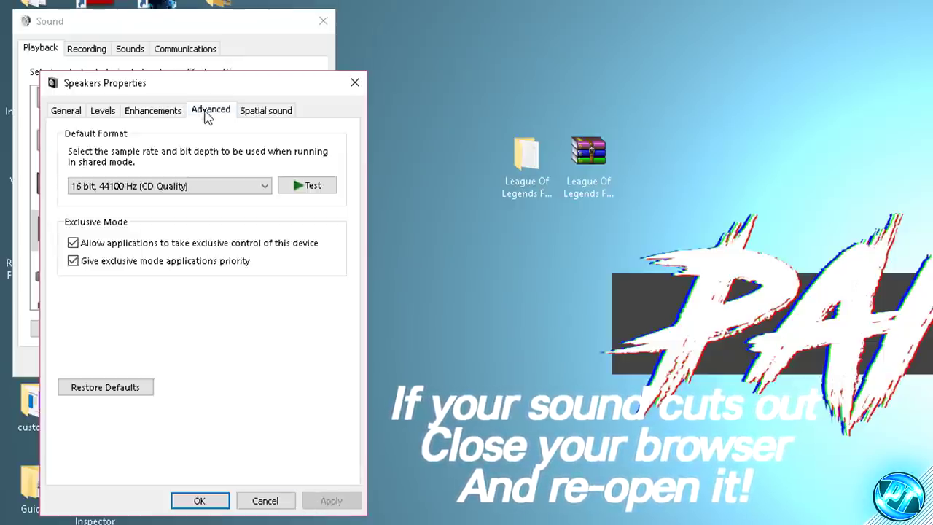
left_click(146, 187)
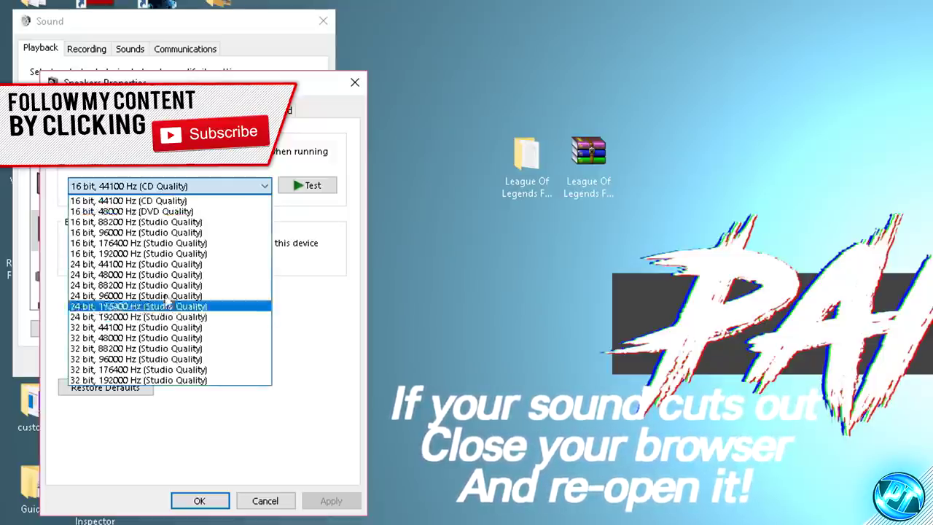
left_click(103, 203)
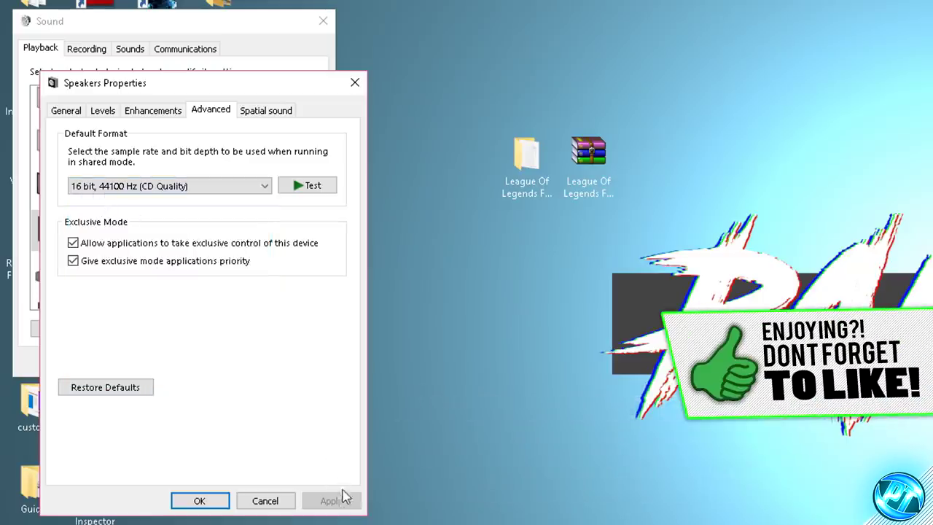
left_click(199, 501)
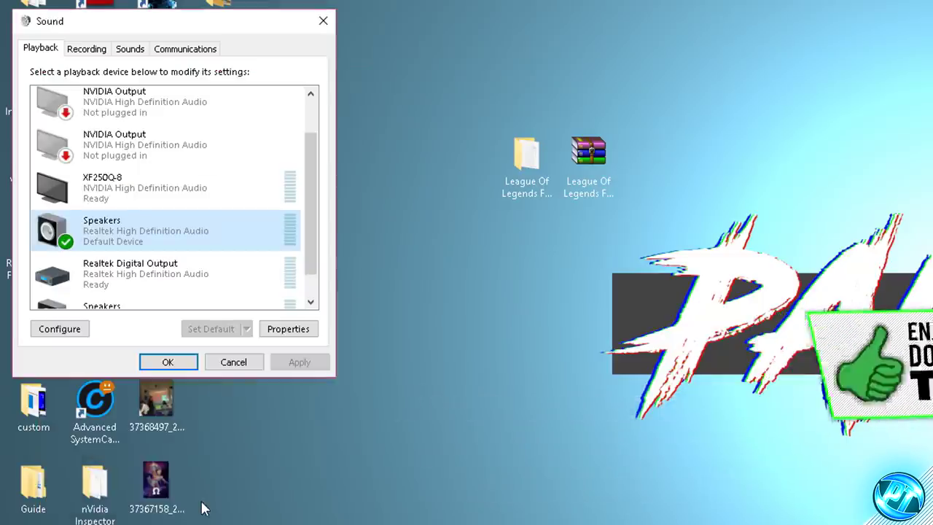
left_click(188, 362)
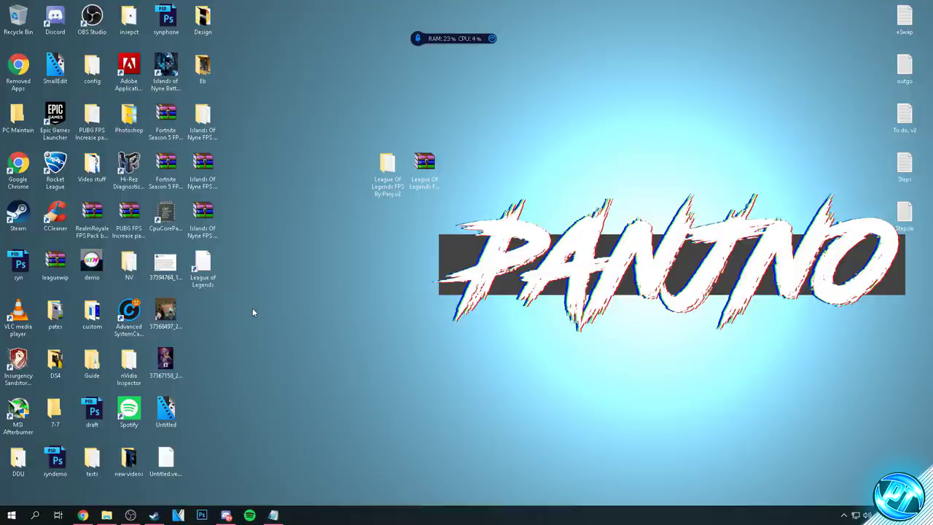
Open the %appdata% location, go up to AppData and open the Temp folder inside Local.
left_click(570, 165)
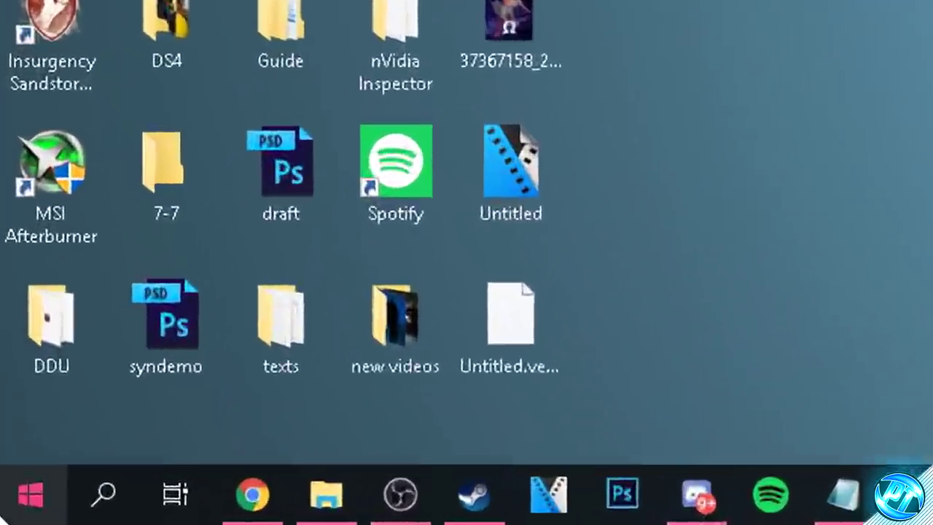
left_click(11, 514)
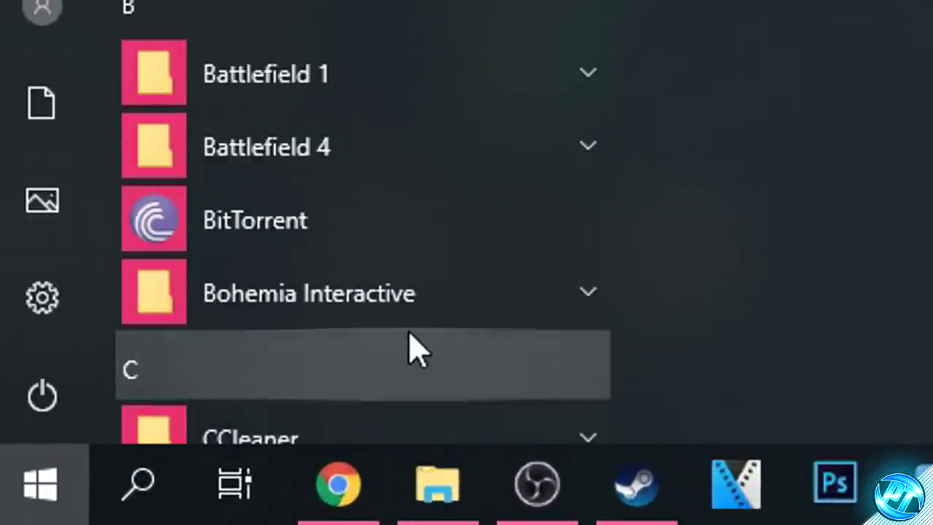
type("%appdata%")
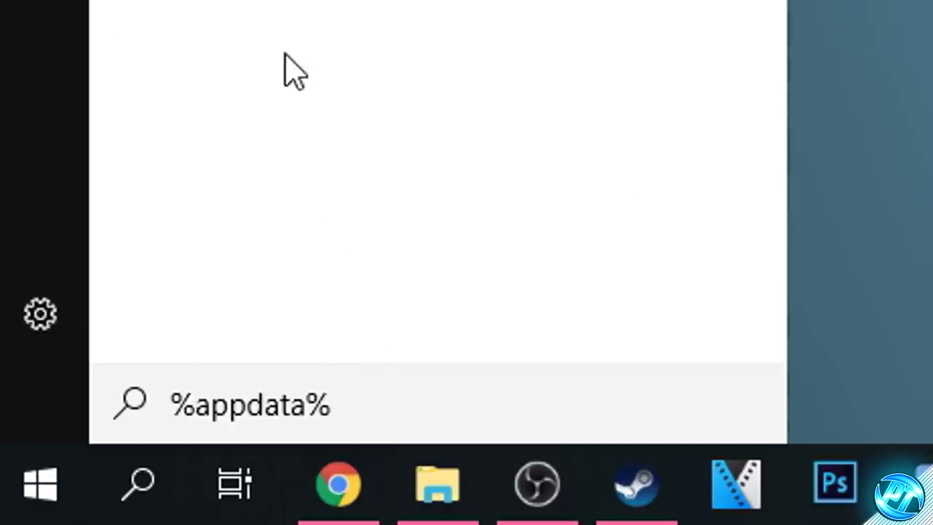
key("Return")
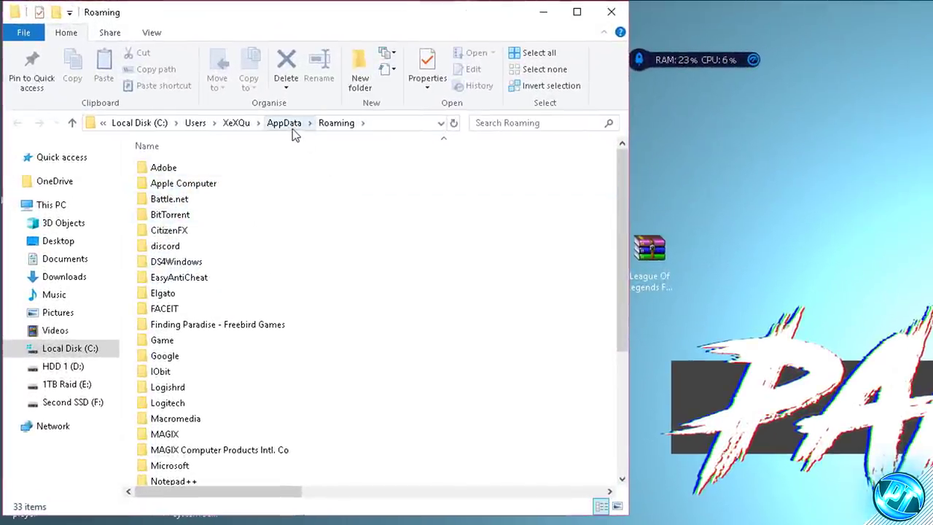
left_click(288, 125)
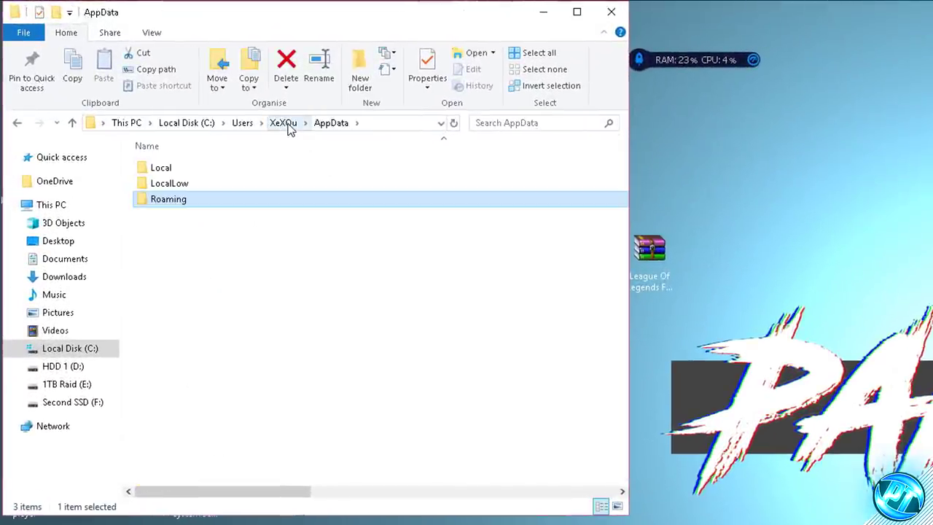
double_click(193, 172)
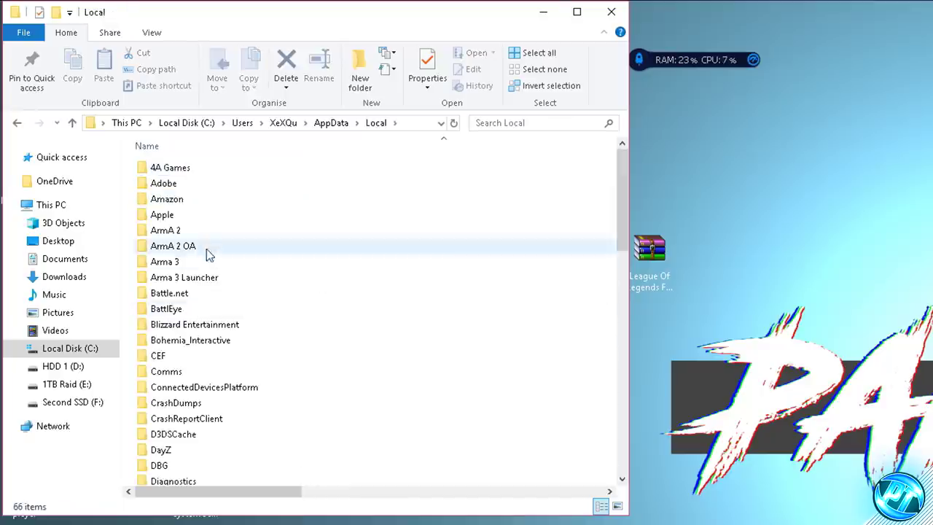
scroll(211, 272, "down", 15)
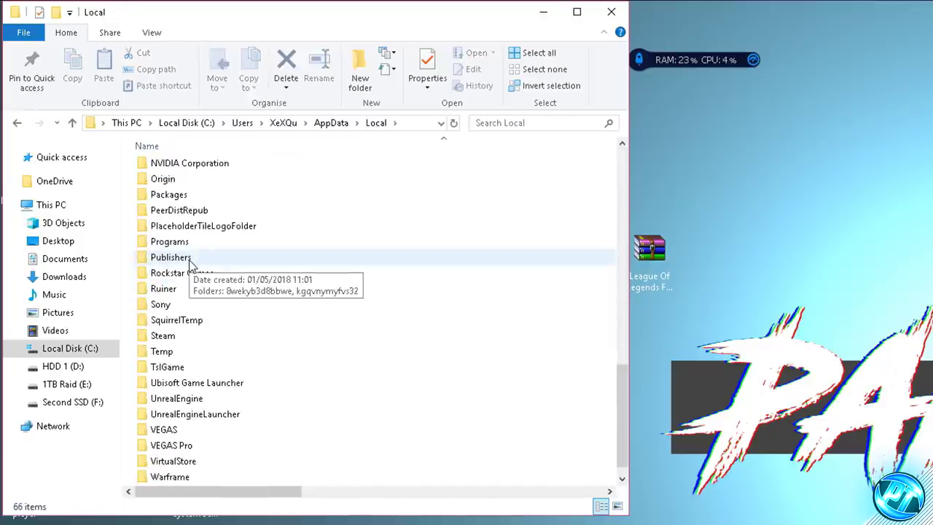
left_click(191, 354)
double_click(193, 355)
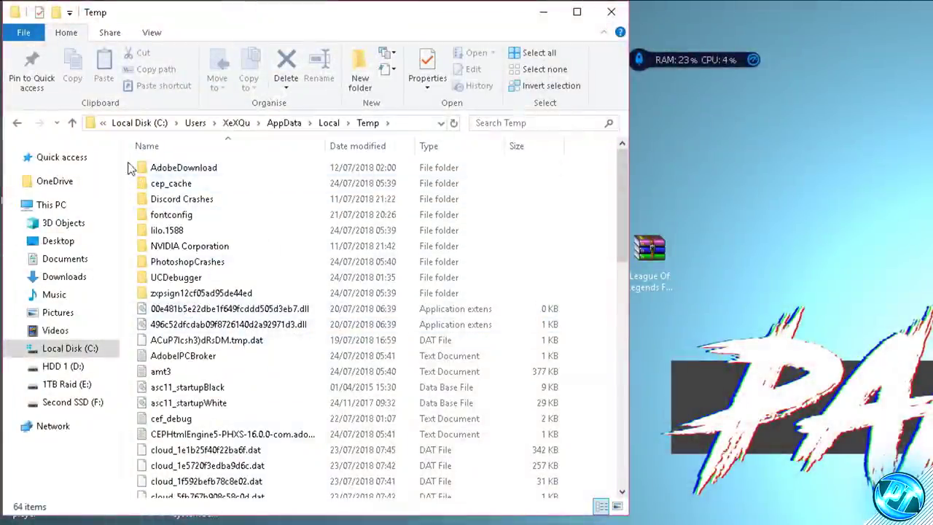
Delete all files and folders in Temp, skipping every item that is in use, and close the folder window.
left_click_drag(129, 161, 270, 503)
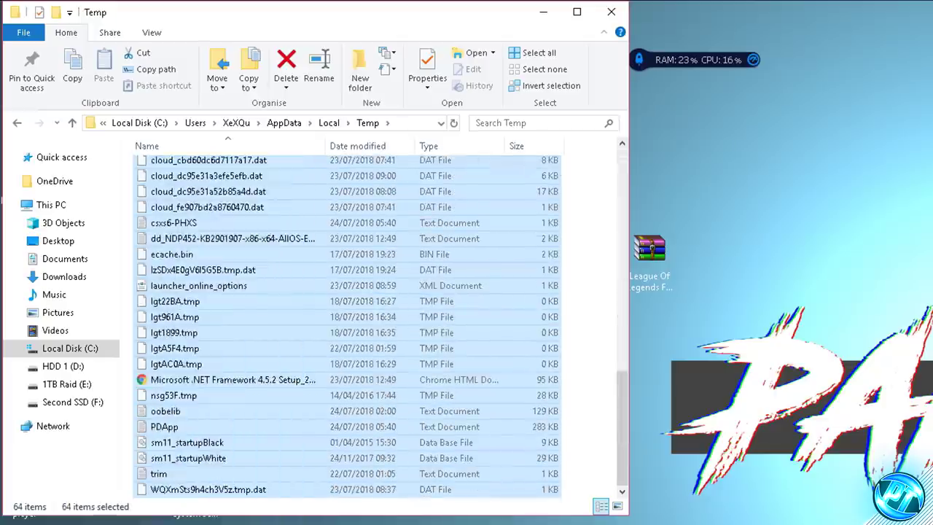
right_click(277, 445)
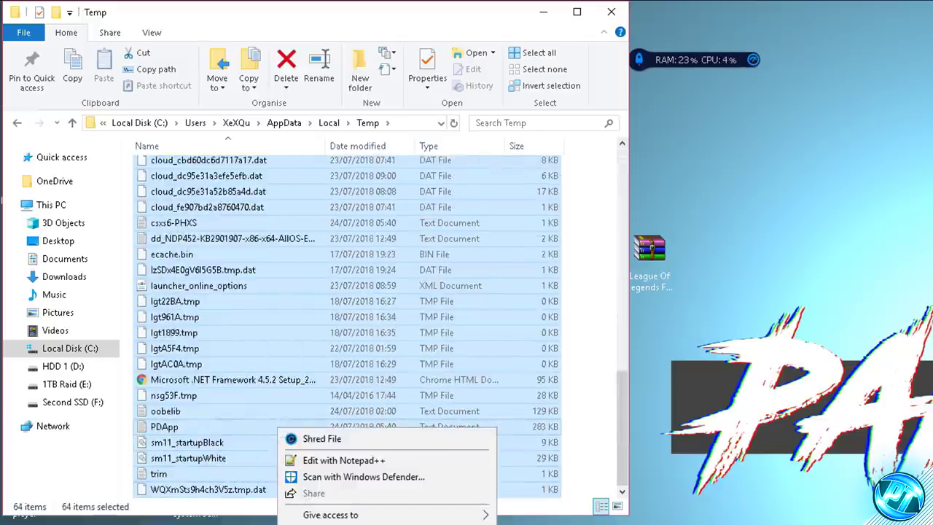
left_click(298, 436)
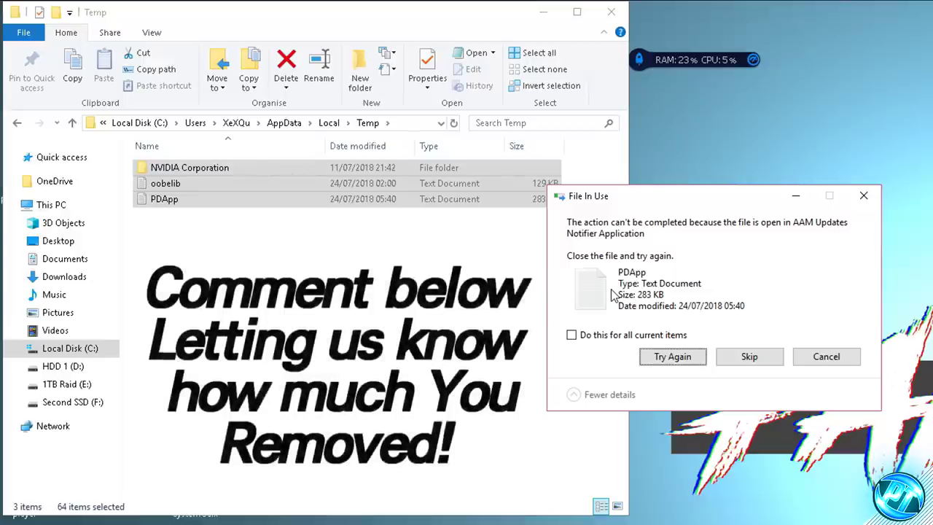
left_click(585, 334)
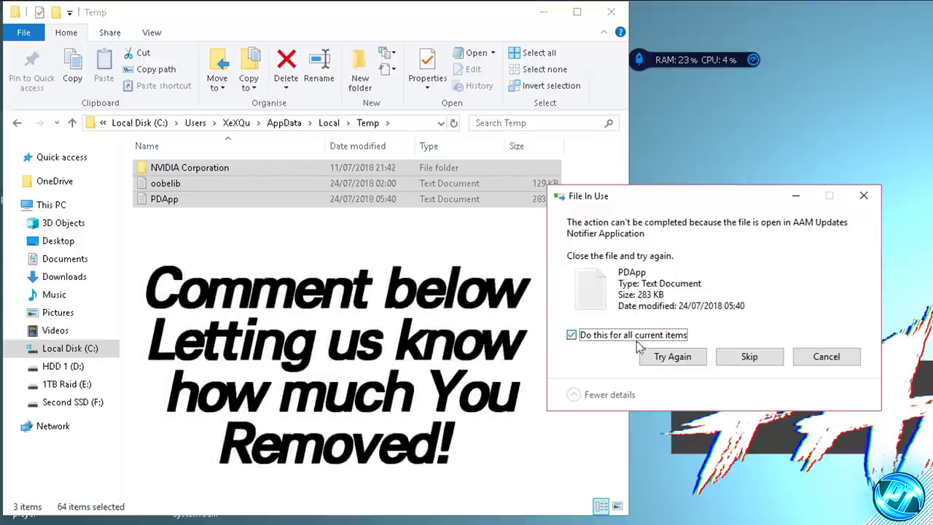
left_click(749, 357)
left_click(586, 337)
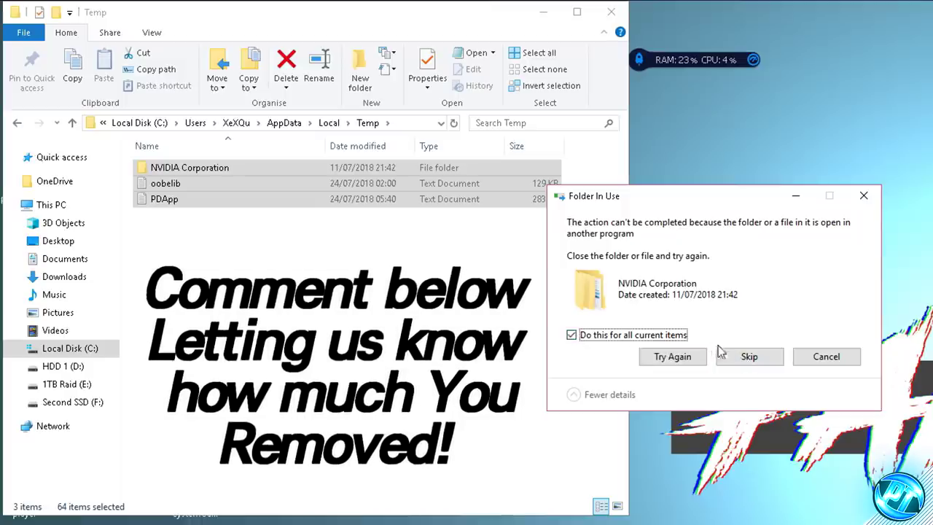
left_click(742, 358)
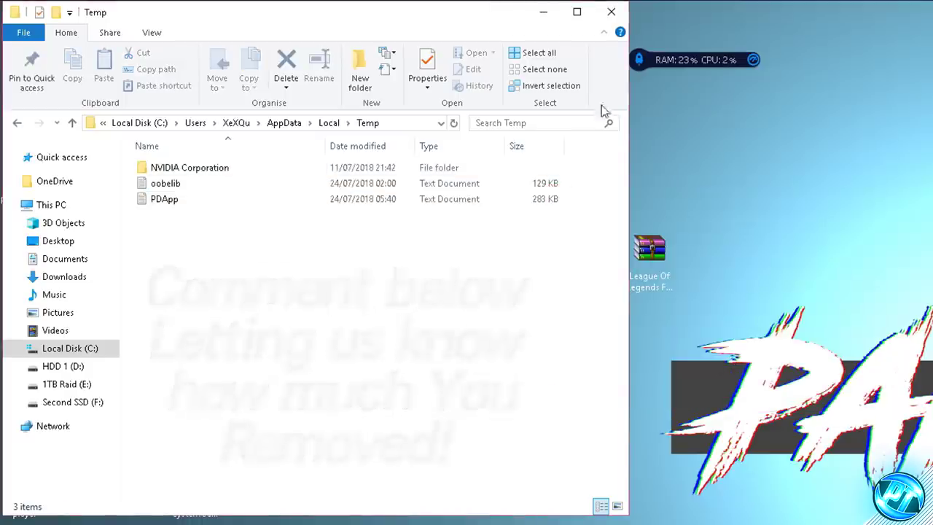
left_click(610, 15)
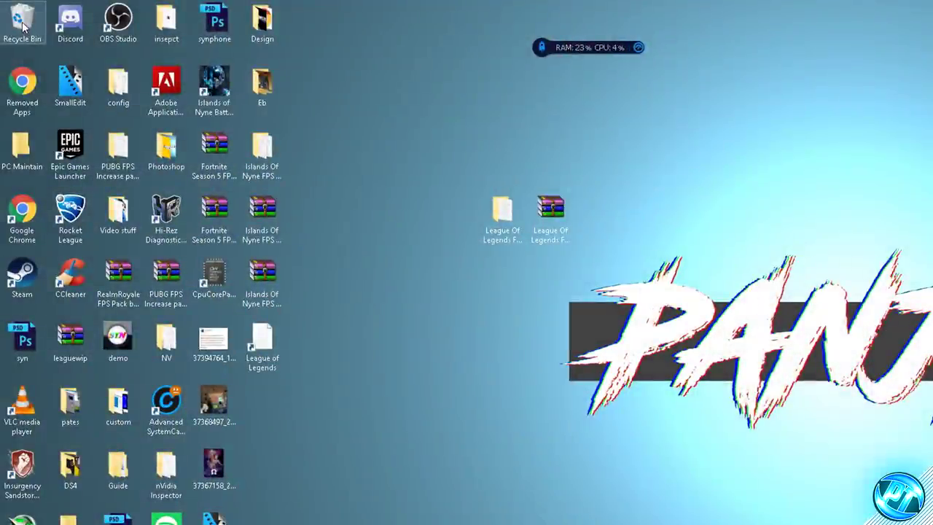
Empty the Recycle Bin and confirm the permanent deletion.
right_click(25, 28)
left_click(74, 45)
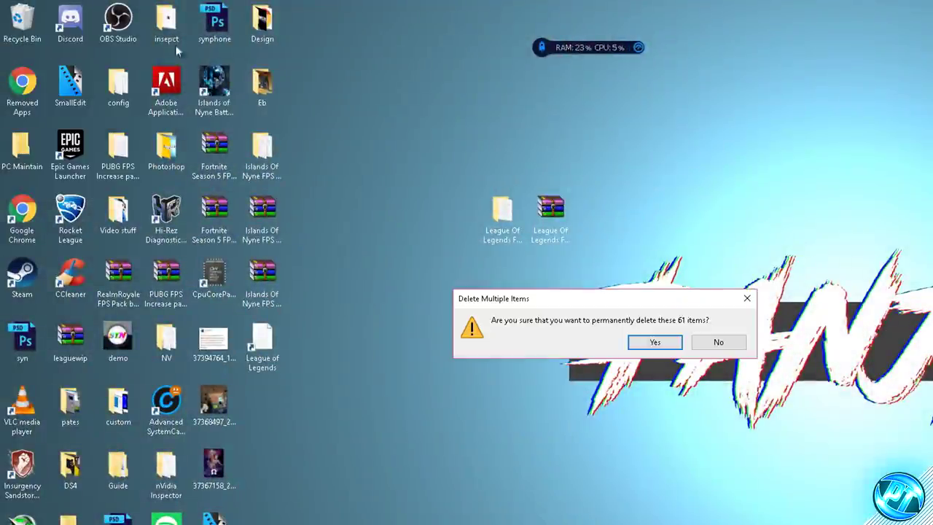
left_click(653, 342)
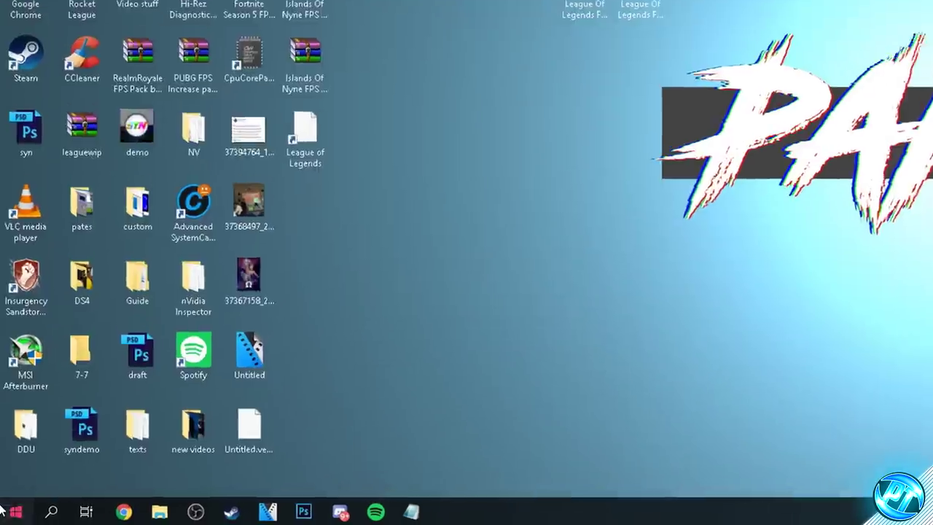
Search Windows for "this pc" and open the system properties of This PC.
left_click(6, 510)
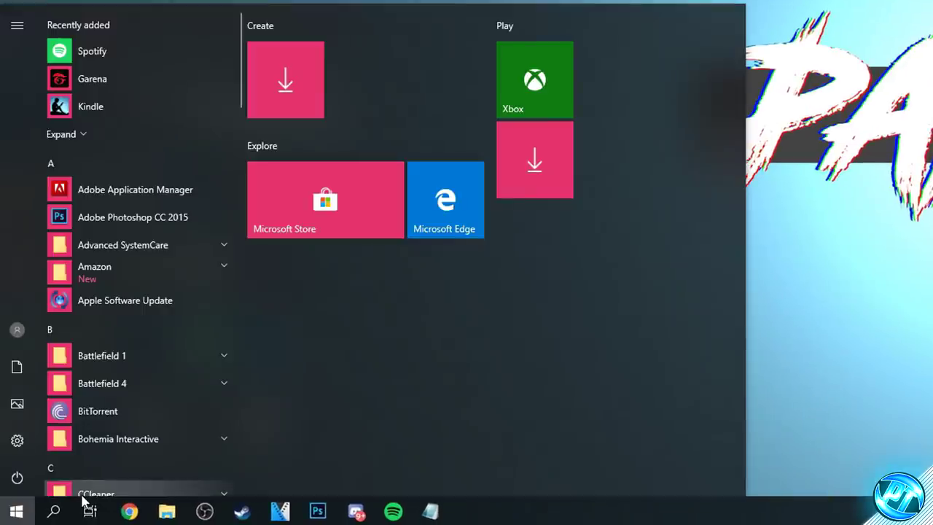
type("this pc")
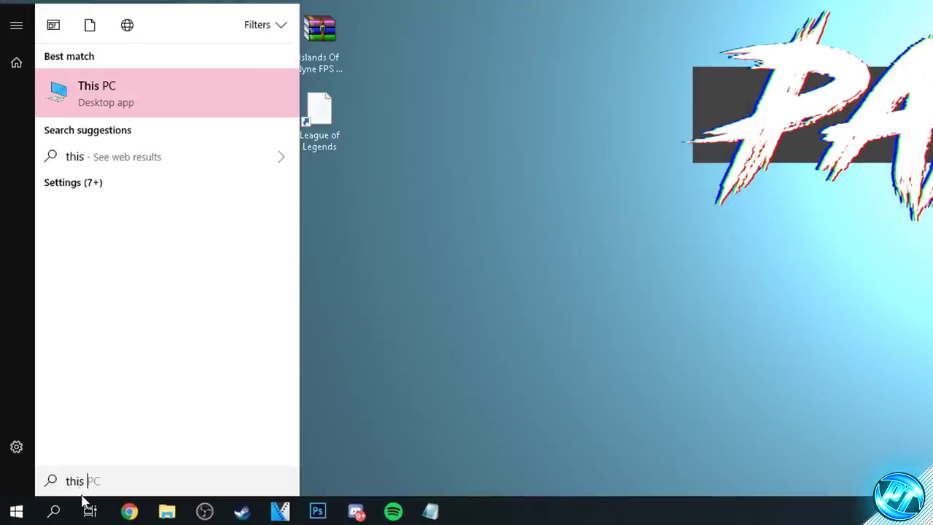
right_click(142, 98)
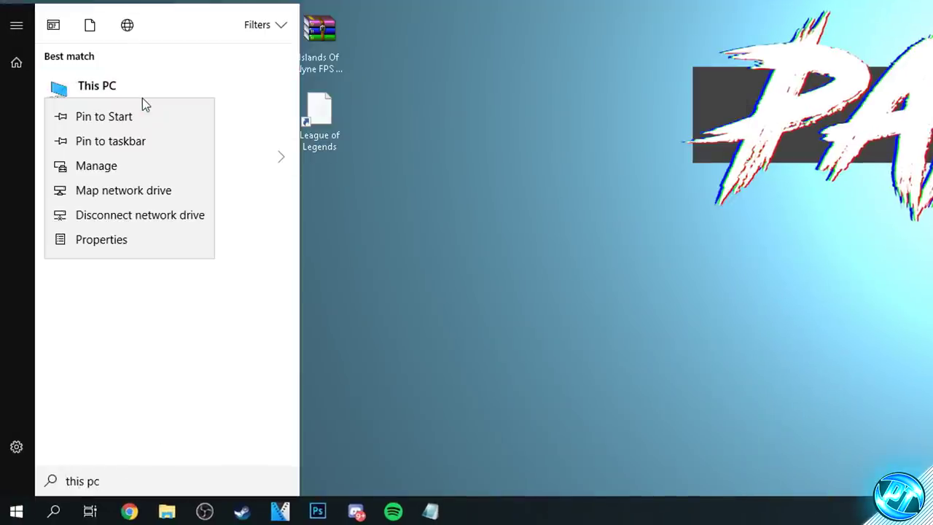
left_click(104, 238)
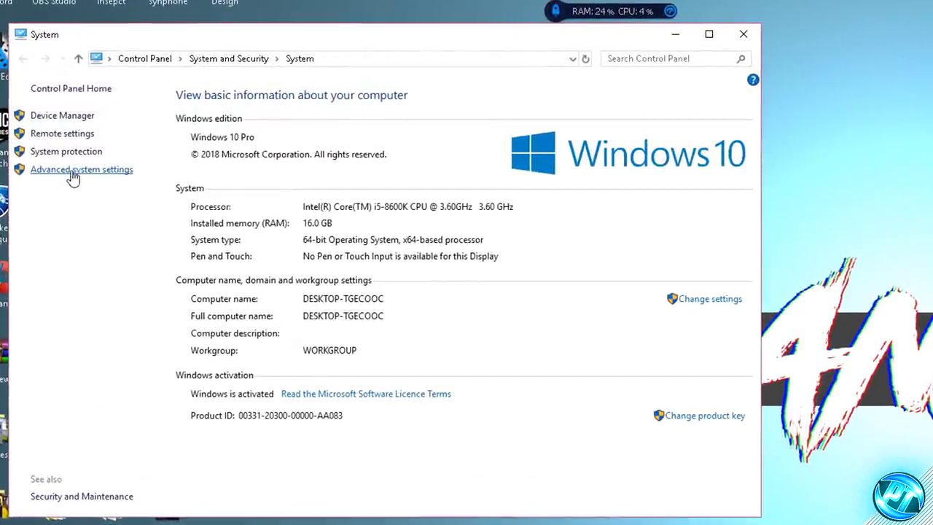
Open the Performance Options from the advanced system settings and let Windows choose the visual effects.
left_click(71, 171)
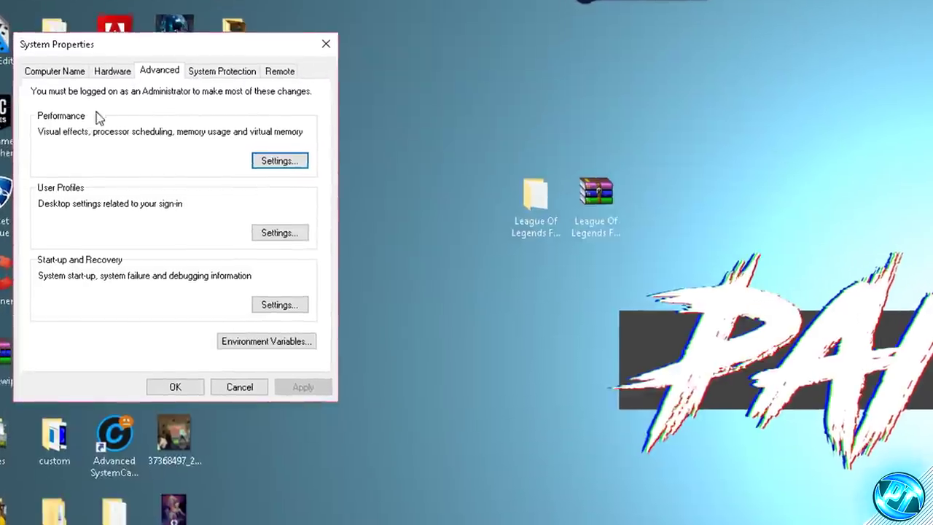
left_click(275, 163)
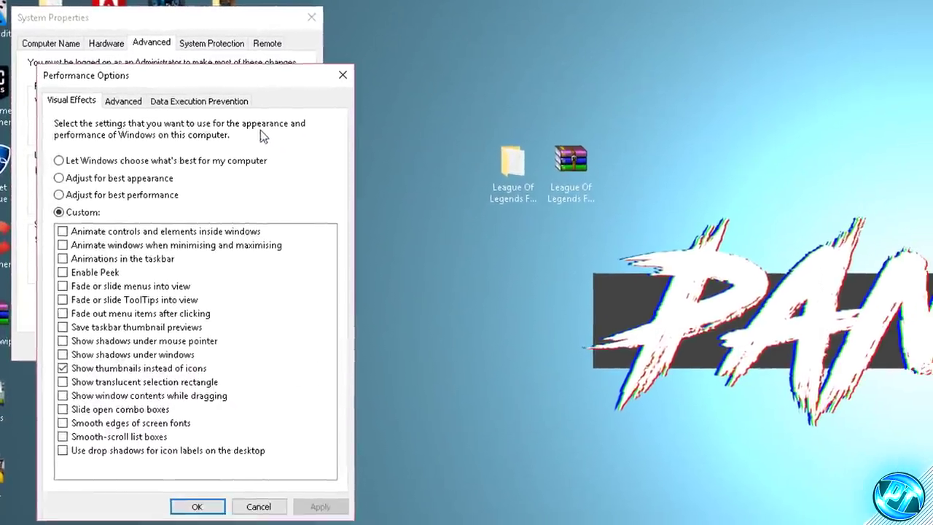
left_click(60, 161)
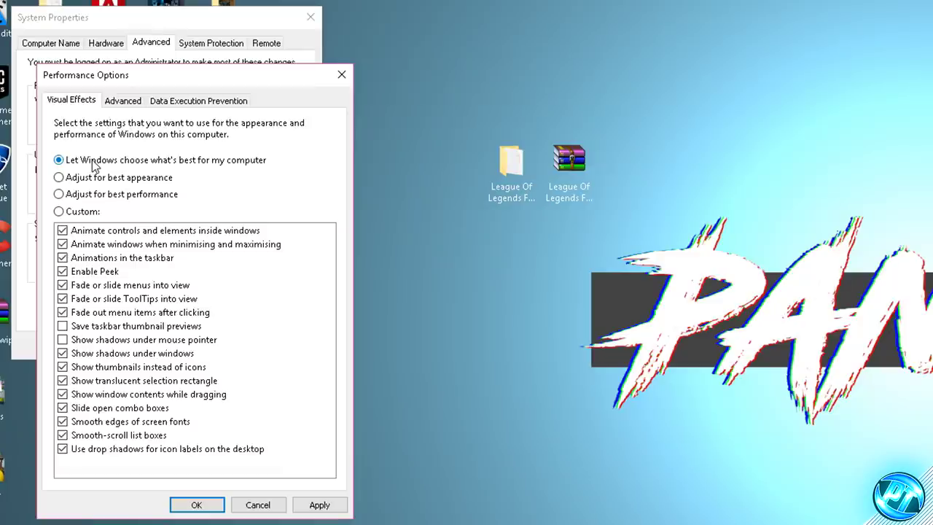
Switch the visual effects to Custom and turn off every effect in the list.
left_click(61, 211)
left_click(63, 230)
left_click(63, 244)
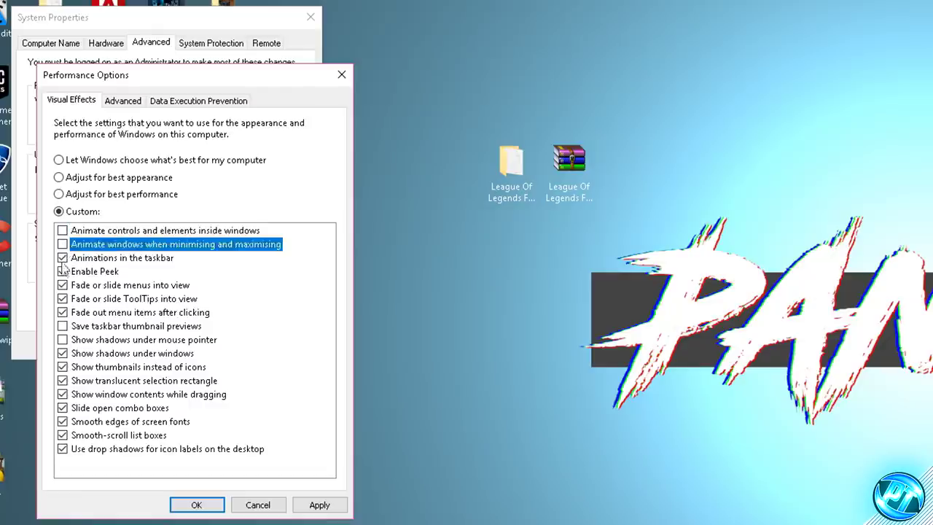
left_click(63, 258)
left_click(63, 271)
left_click(62, 285)
left_click(63, 299)
left_click(63, 312)
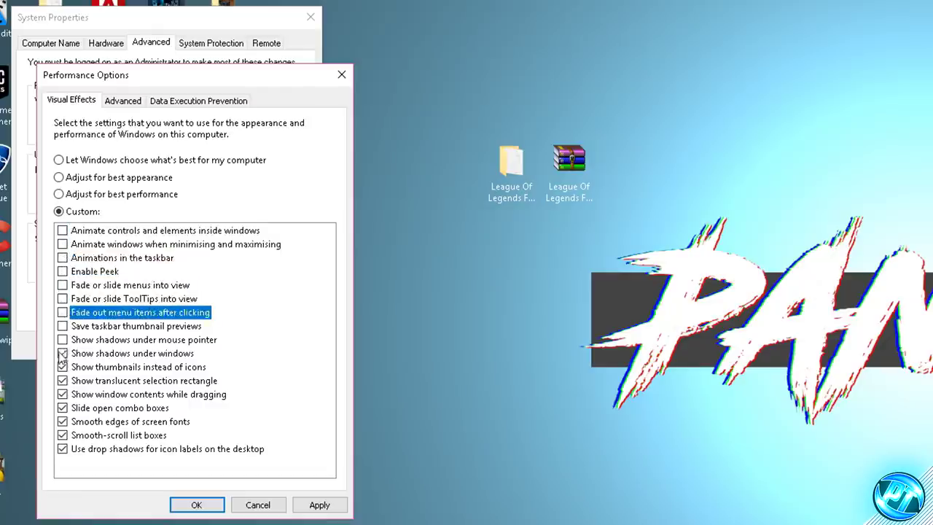
left_click(63, 353)
left_click(62, 367)
left_click(63, 380)
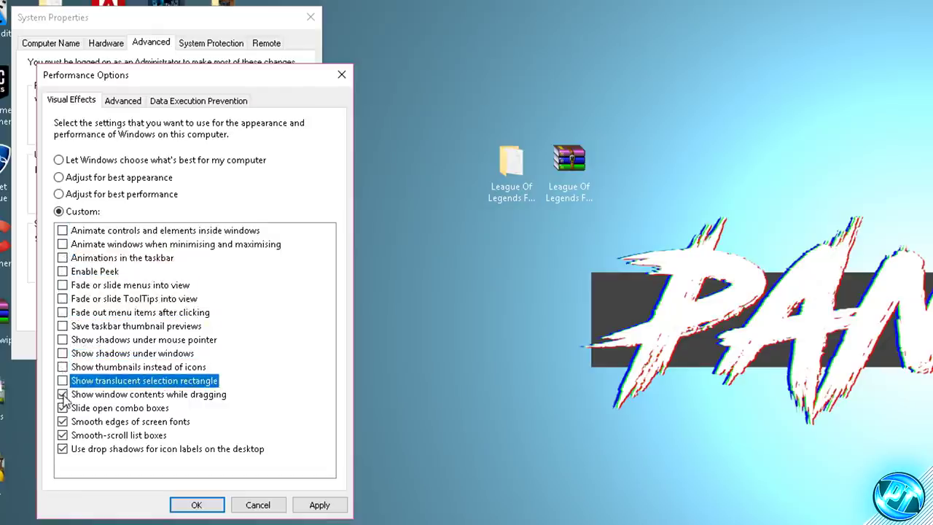
left_click(63, 394)
left_click(63, 407)
left_click(63, 421)
left_click(63, 435)
left_click(63, 449)
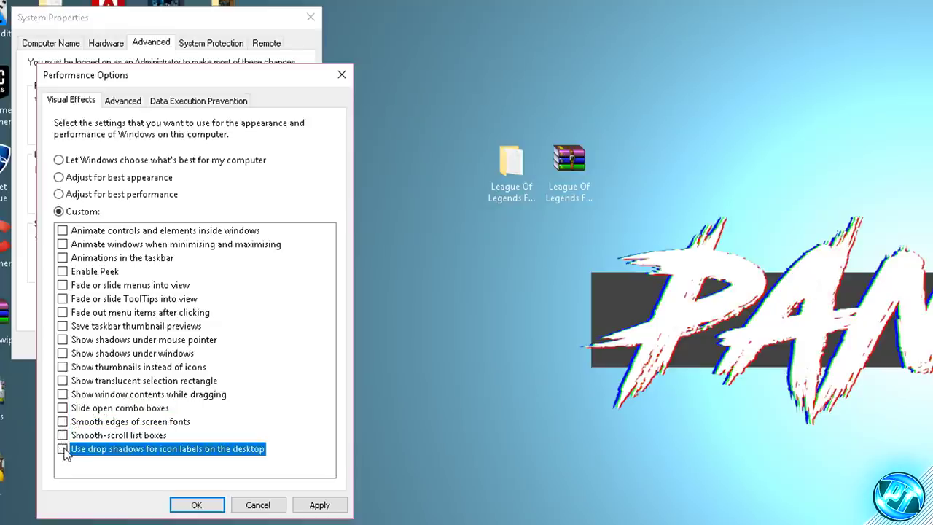
Enable Show thumbnails instead of icons, leave Smooth edges of screen fonts off, and apply the visual effects.
left_click(64, 422)
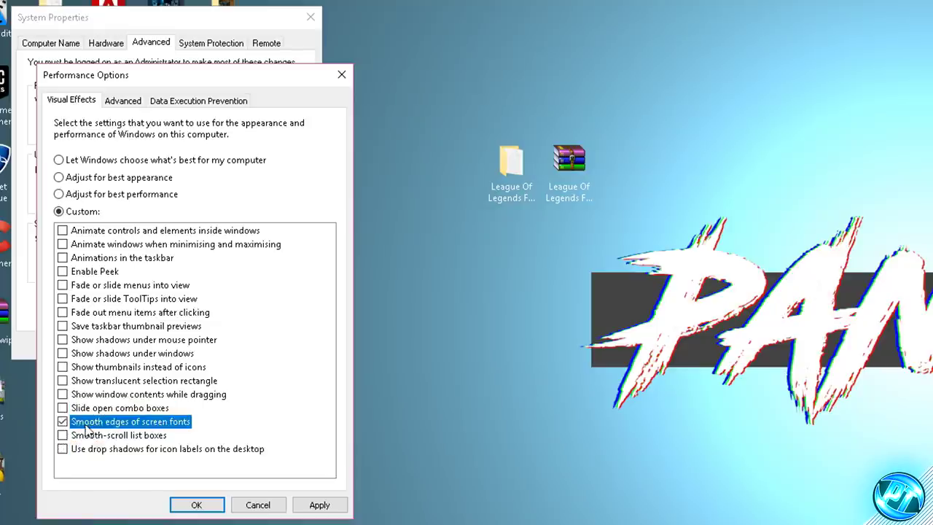
left_click(75, 369)
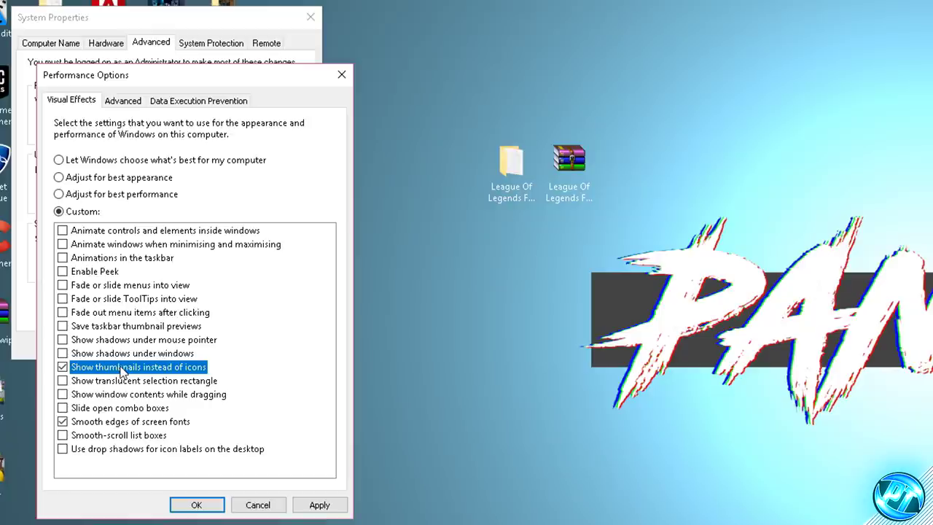
left_click(105, 422)
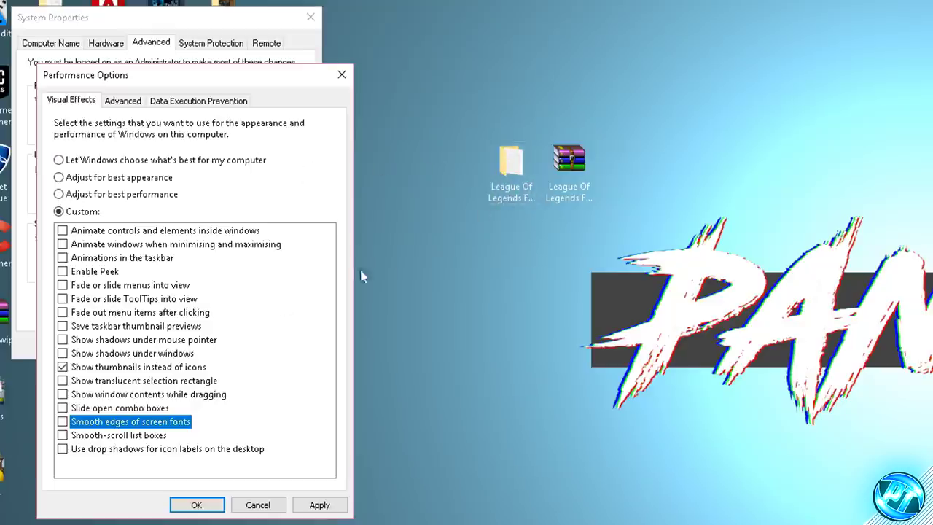
left_click(63, 421)
left_click(64, 423)
left_click(325, 510)
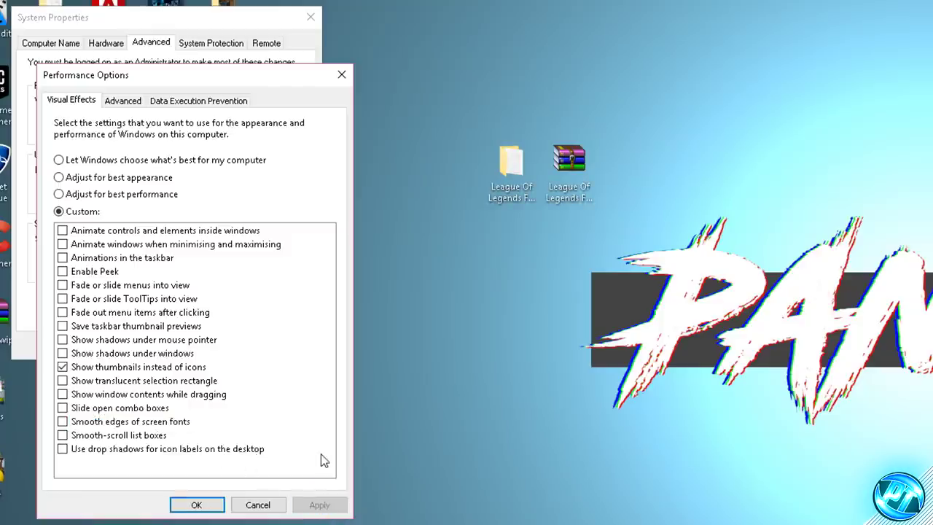
Set processor scheduling to Programs and turn off automatic paging file management for all drives in Virtual Memory.
left_click(135, 105)
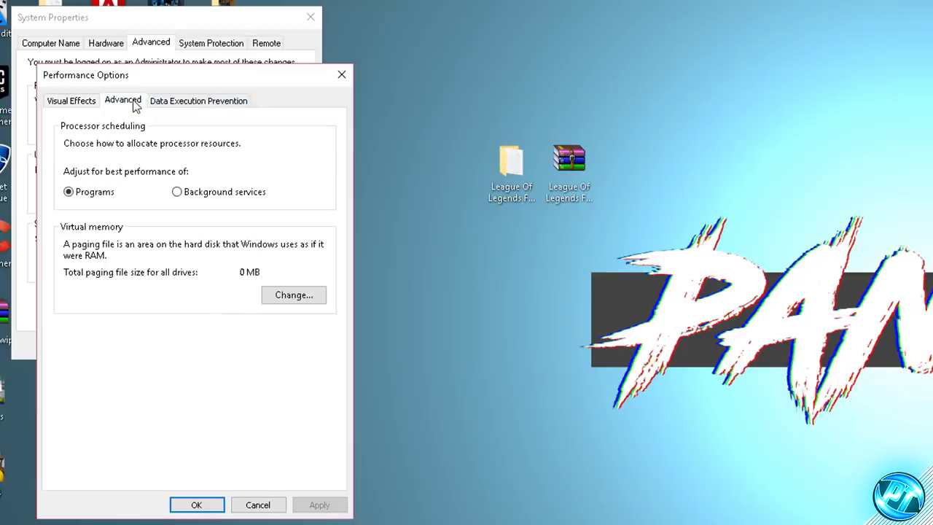
left_click(102, 194)
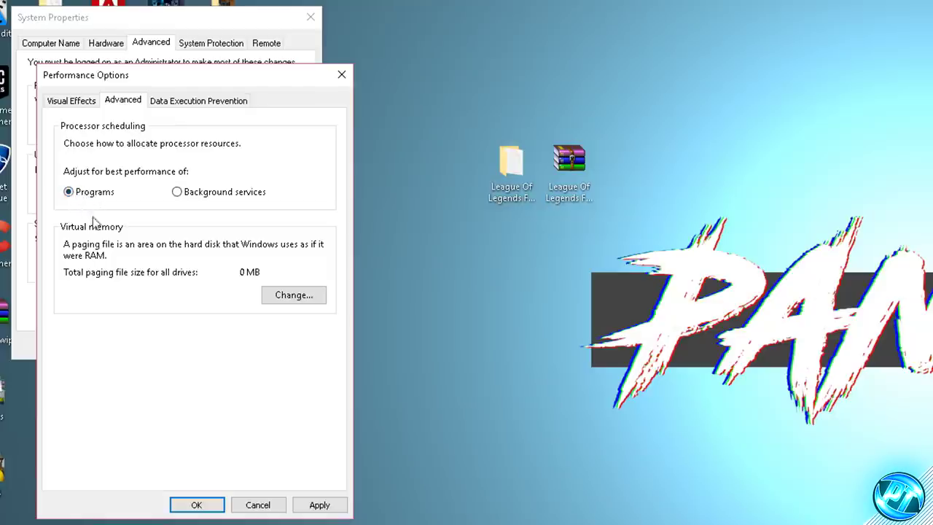
left_click(285, 295)
left_click(99, 145)
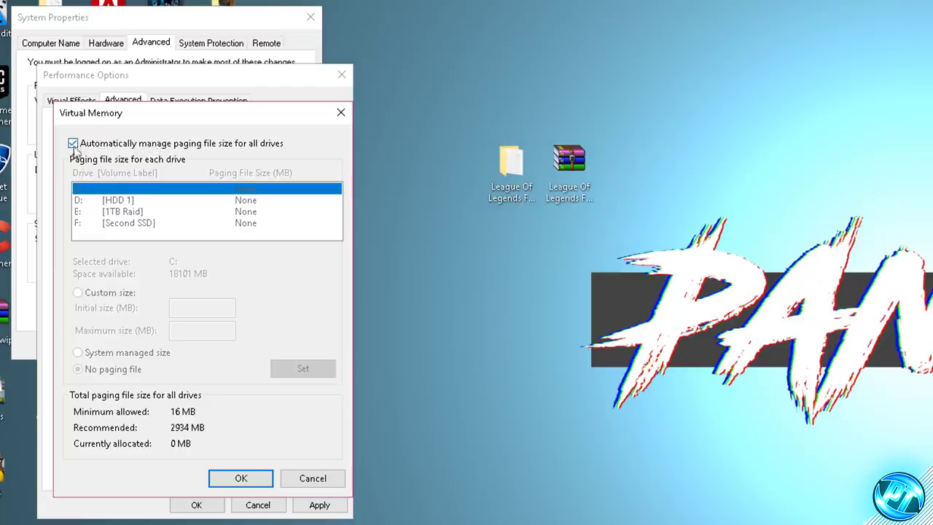
left_click(73, 143)
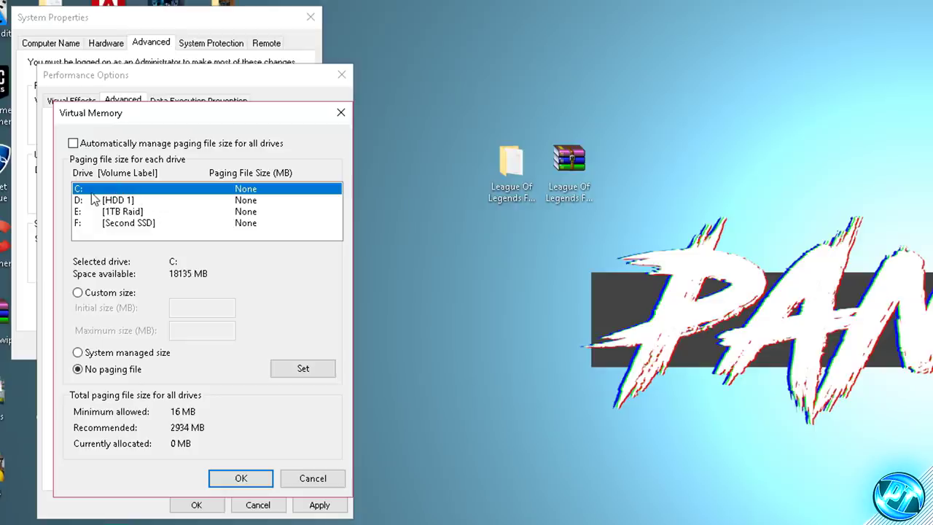
Set No paging file on each of the drives C:, D:, E: and F:, accepting the warning.
key("Down")
key("Down")
key("Down")
key("Home")
left_click(318, 370)
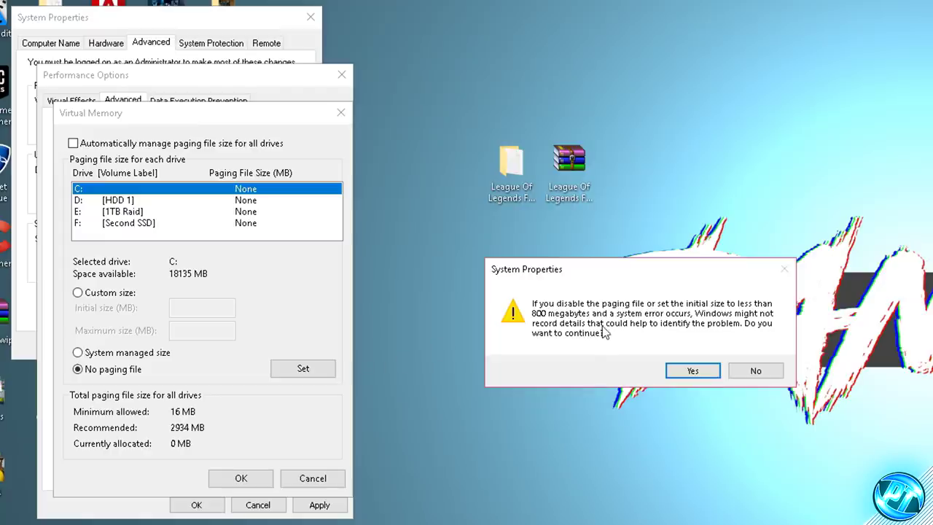
left_click(688, 371)
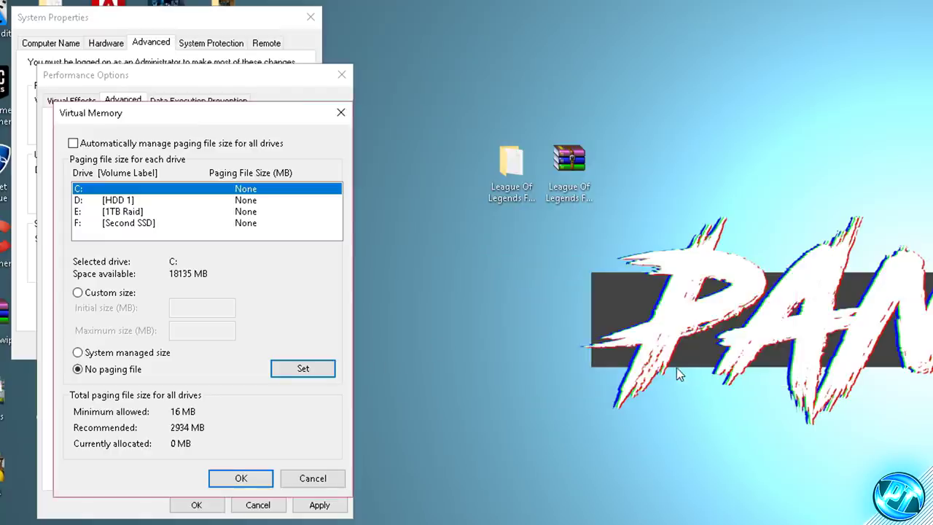
left_click(128, 200)
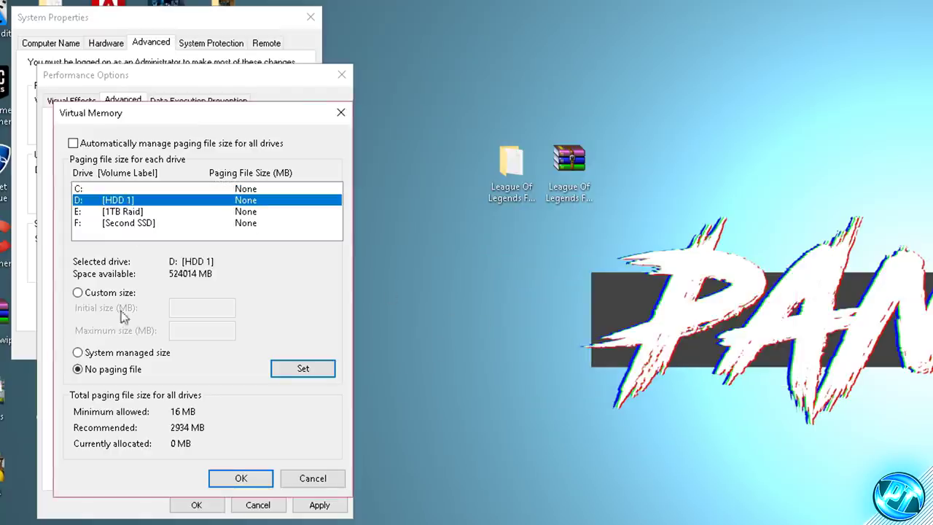
left_click(279, 369)
left_click(127, 213)
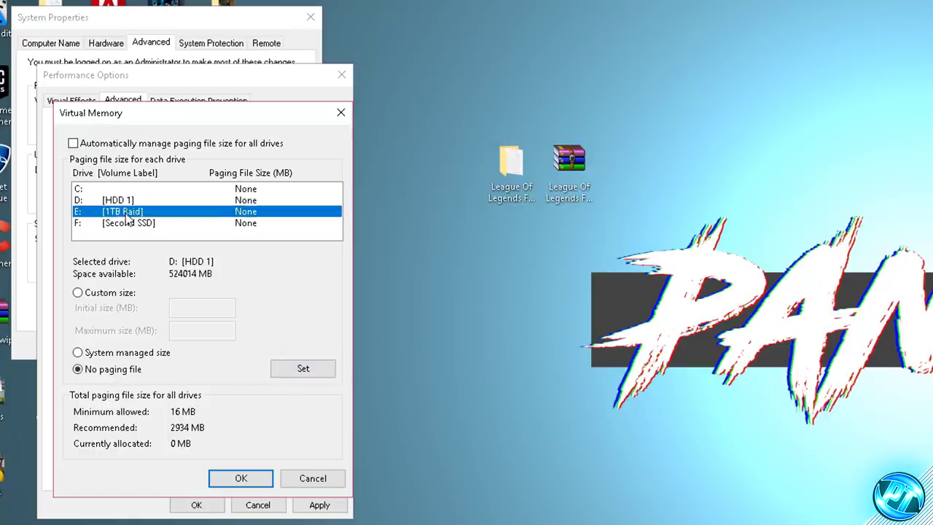
left_click(303, 368)
left_click(120, 223)
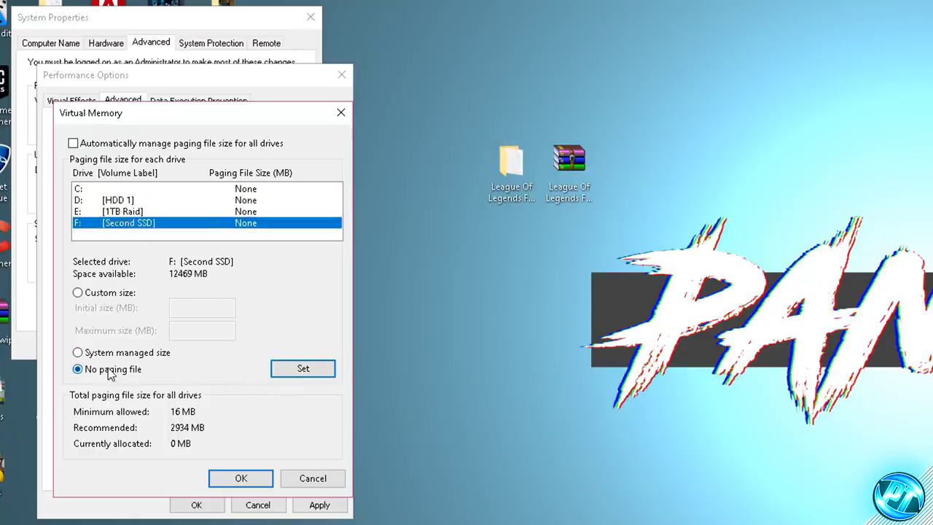
left_click(306, 372)
Set drive C: to a System managed size paging file and confirm the virtual memory changes.
left_click(106, 191)
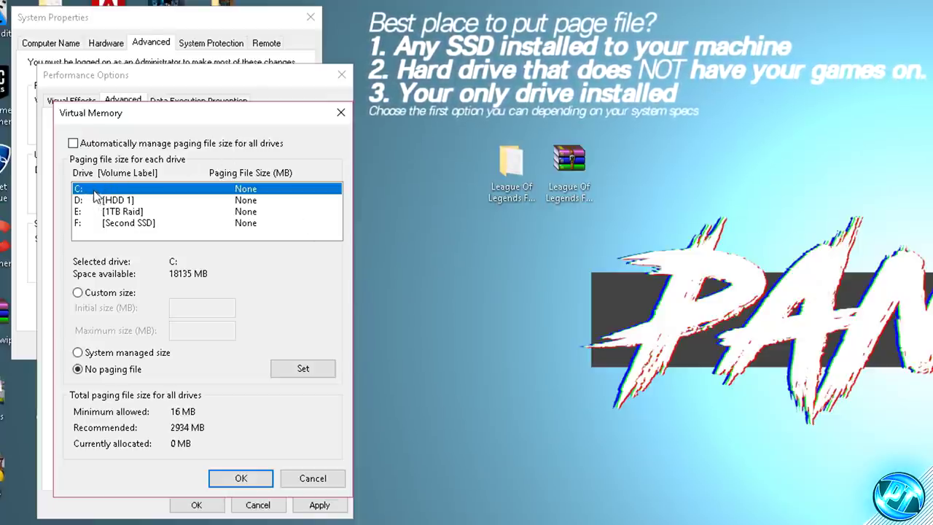
left_click(94, 211)
left_click(93, 223)
left_click(100, 199)
left_click(99, 191)
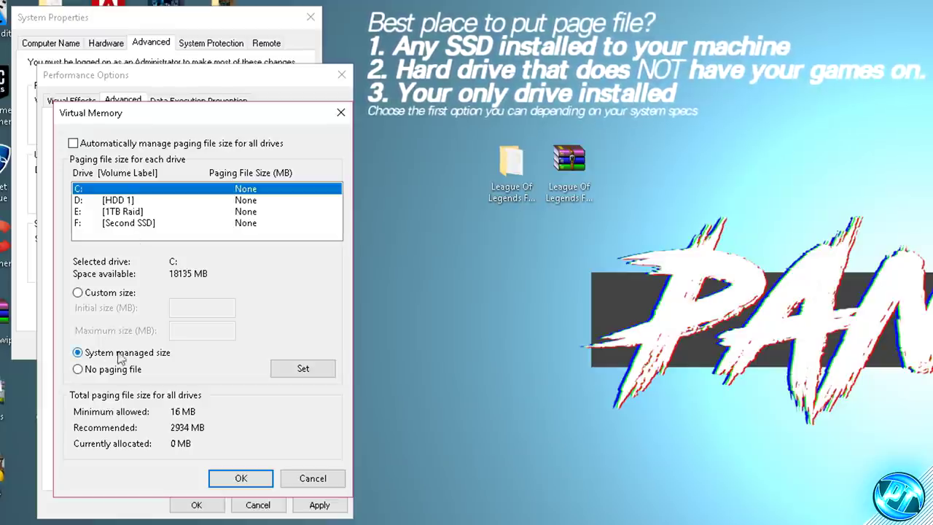
left_click(306, 370)
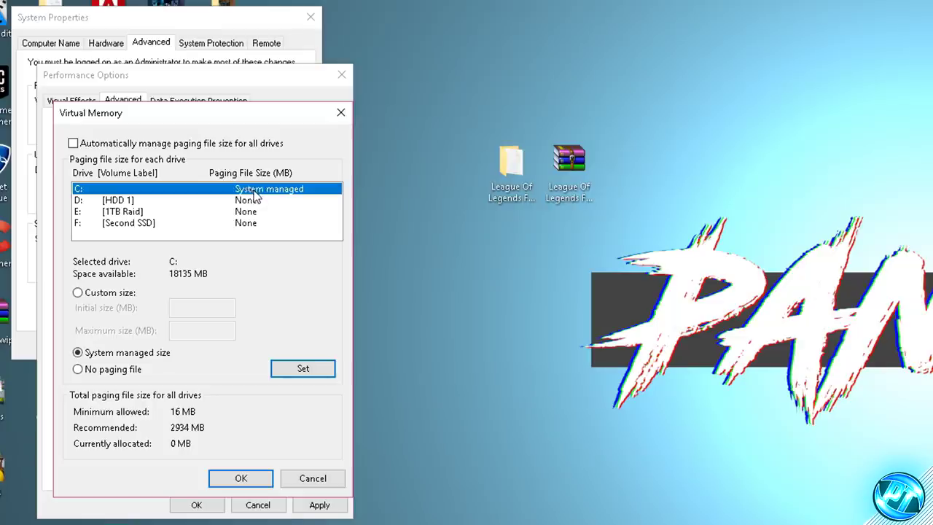
left_click(235, 481)
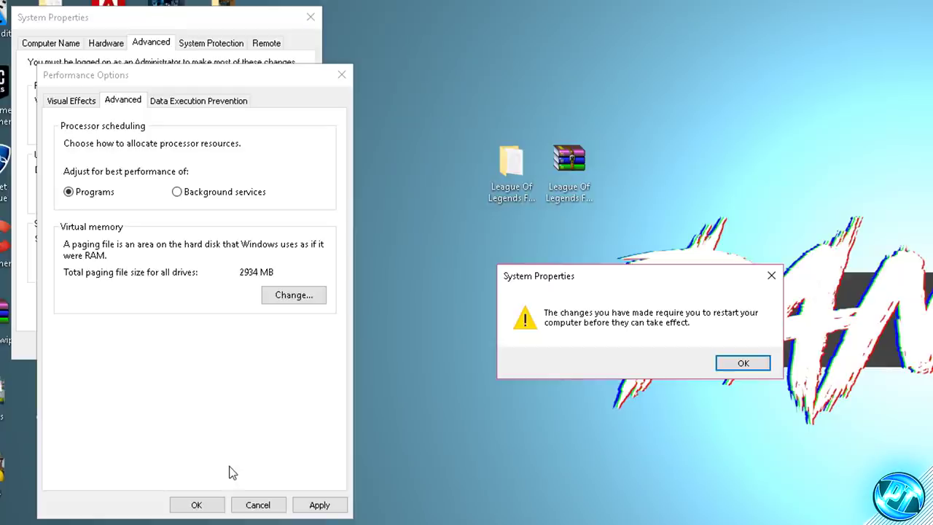
left_click(743, 363)
Apply the performance options, close the system dialogs and postpone the restart.
left_click(329, 507)
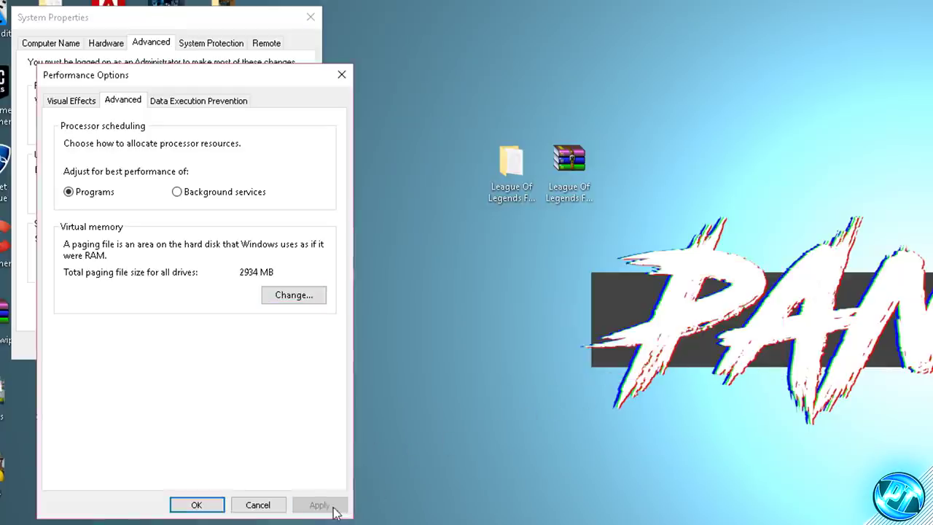
left_click(209, 510)
left_click(159, 345)
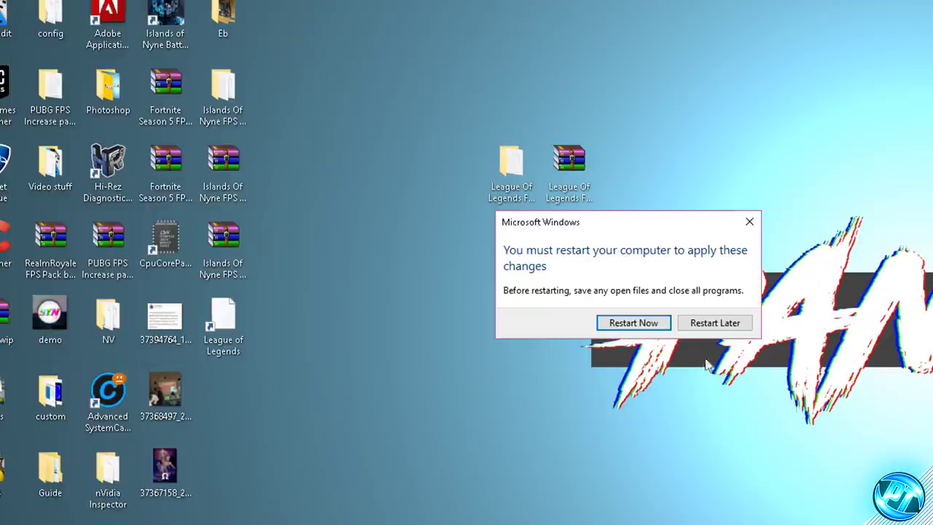
left_click(714, 323)
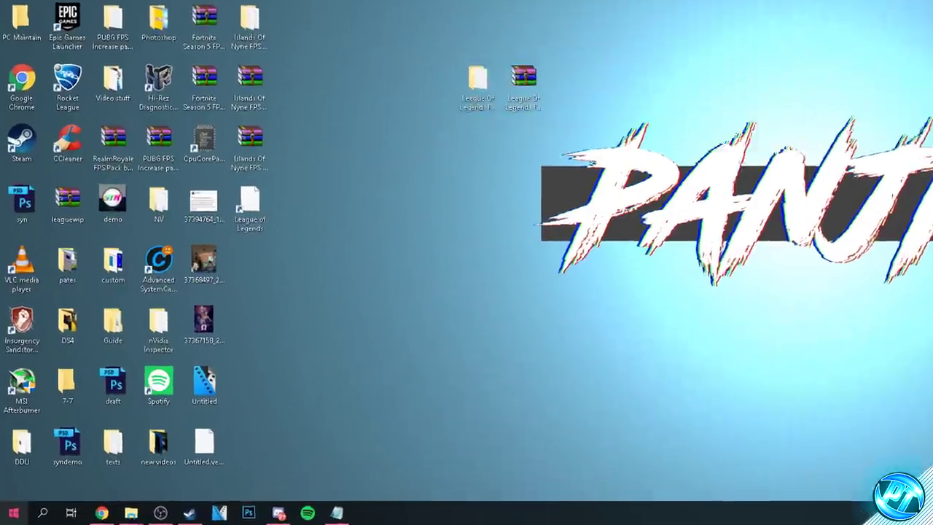
Bring up the Windows power options for restarting the computer.
left_click(12, 516)
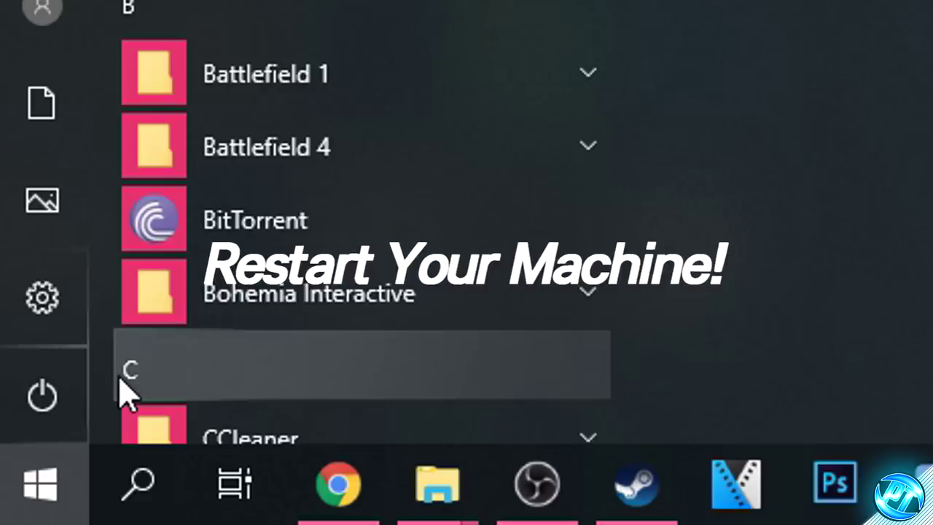
left_click(10, 499)
left_click(10, 498)
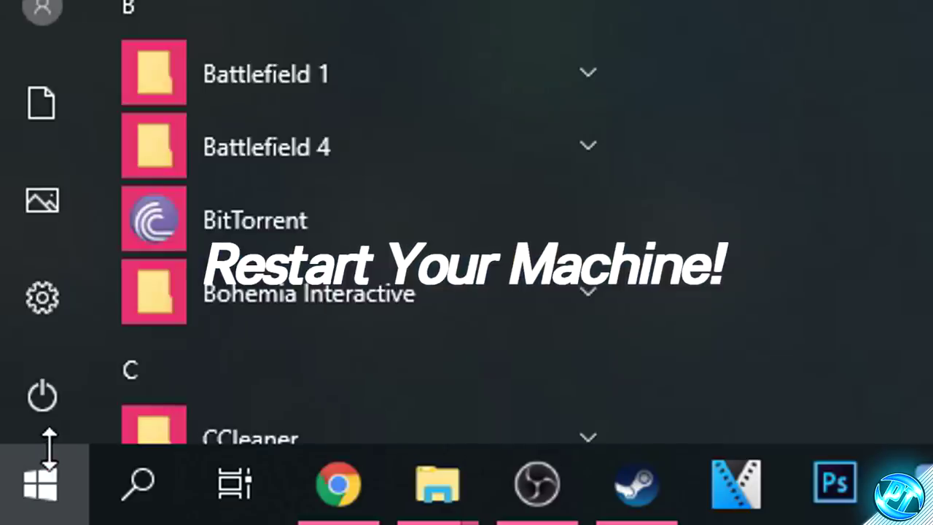
left_click(40, 398)
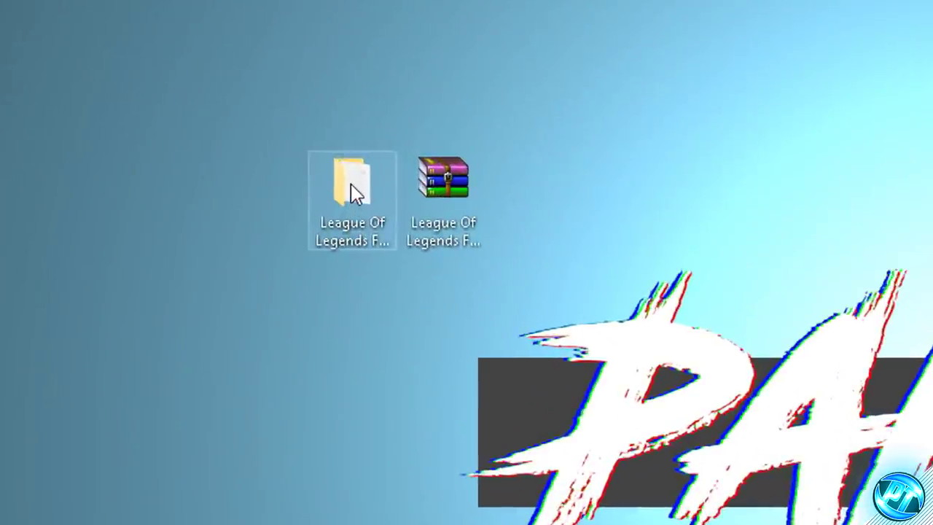
Open the League of Legends FPS pack's optimizations folder, place TimerResolution on the desktop and close the folder.
double_click(355, 193)
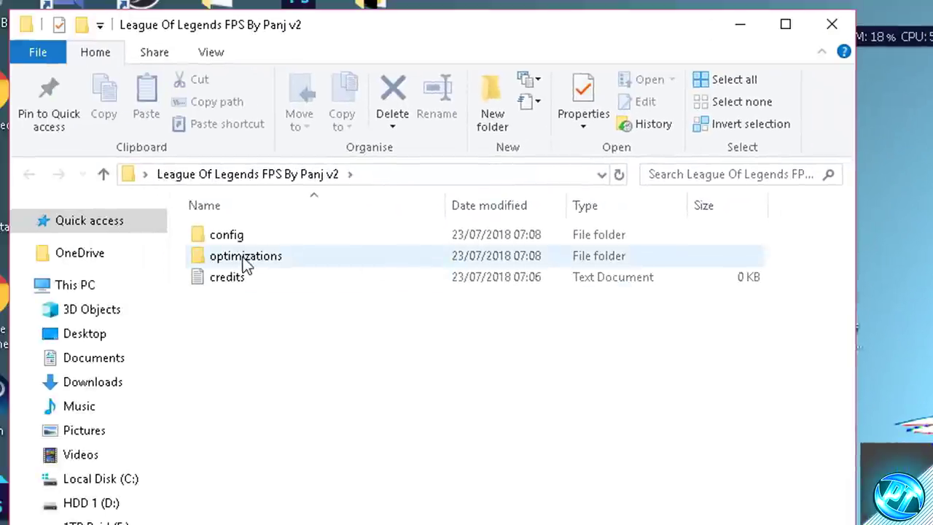
double_click(246, 263)
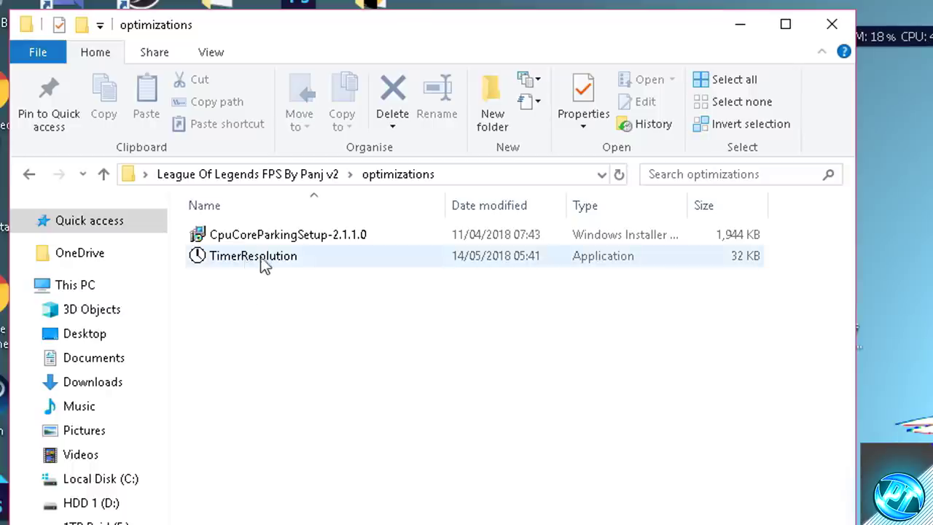
left_click_drag(245, 265, 902, 284)
left_click(831, 24)
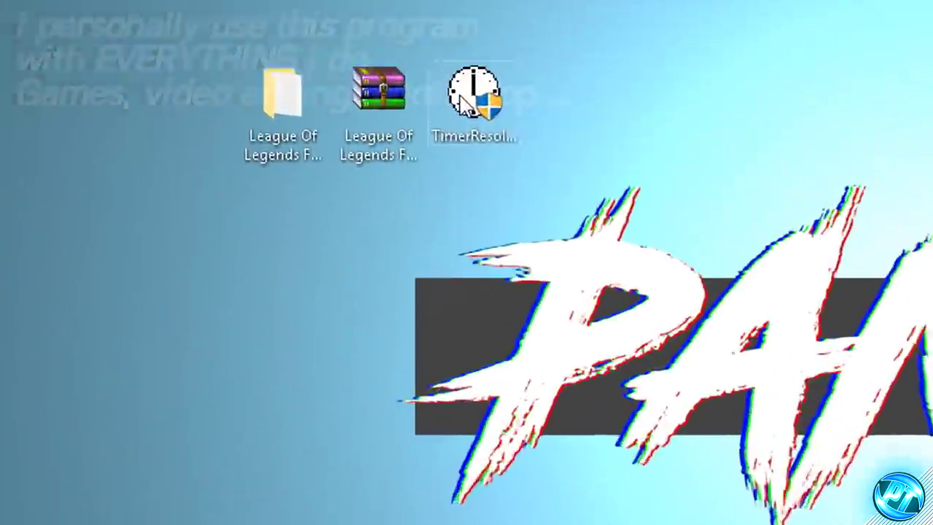
Run TimerResolution from the desktop and set the timer resolution to Maximum.
double_click(451, 152)
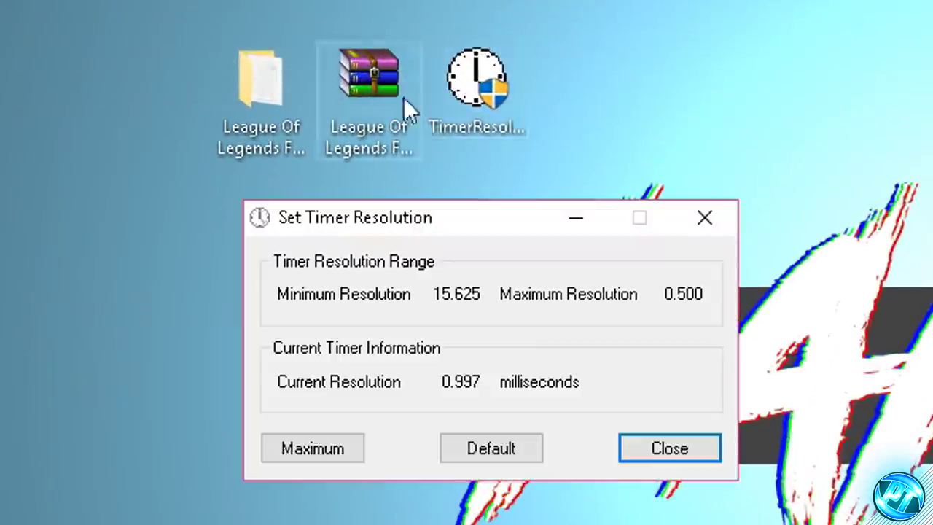
left_click(394, 304)
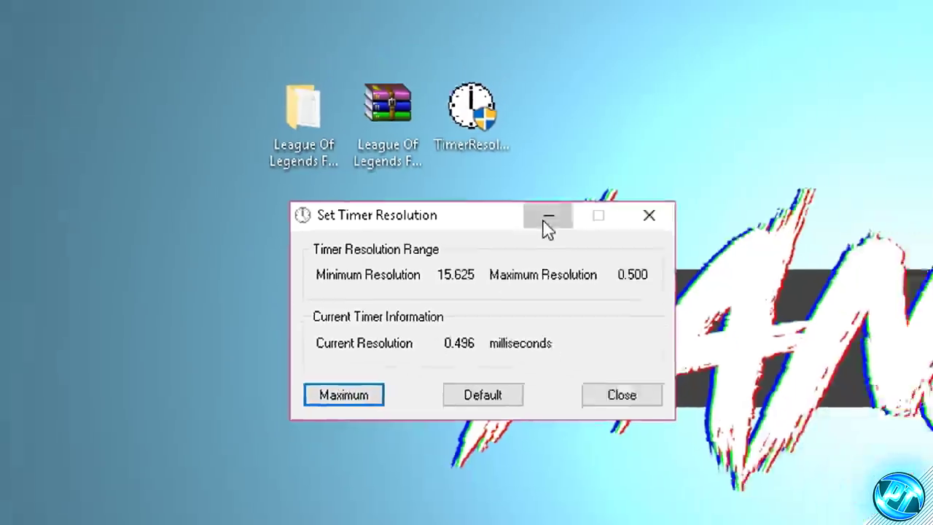
Minimise and restore the Set Timer Resolution window, reset the timer resolution to Default and close the tool.
left_click(576, 217)
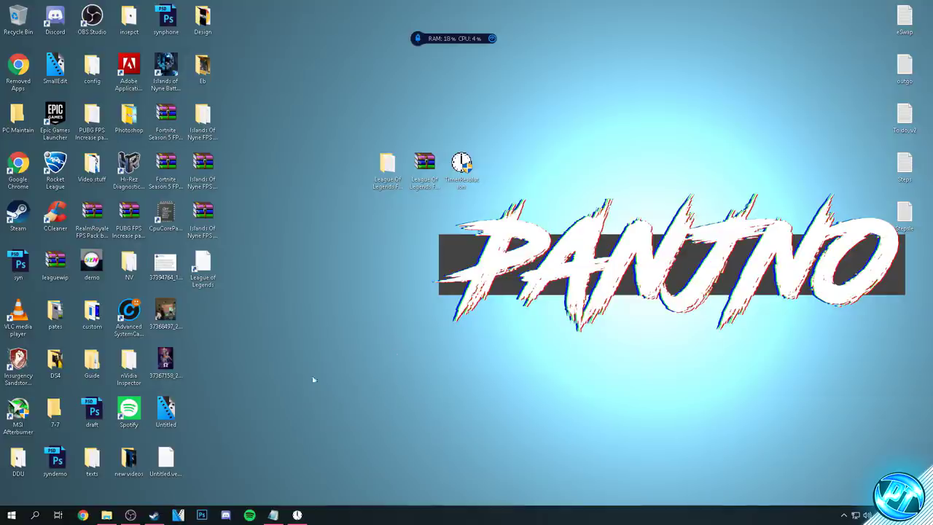
left_click(297, 514)
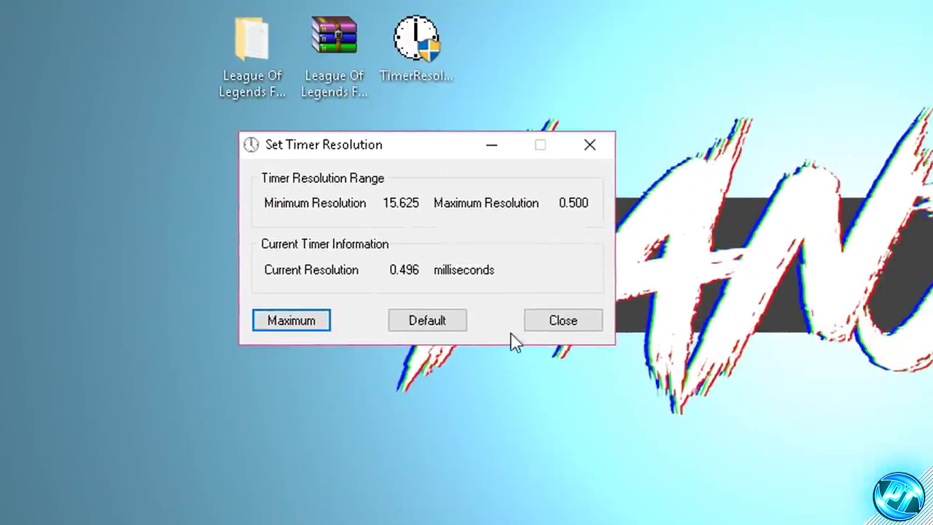
left_click(583, 81)
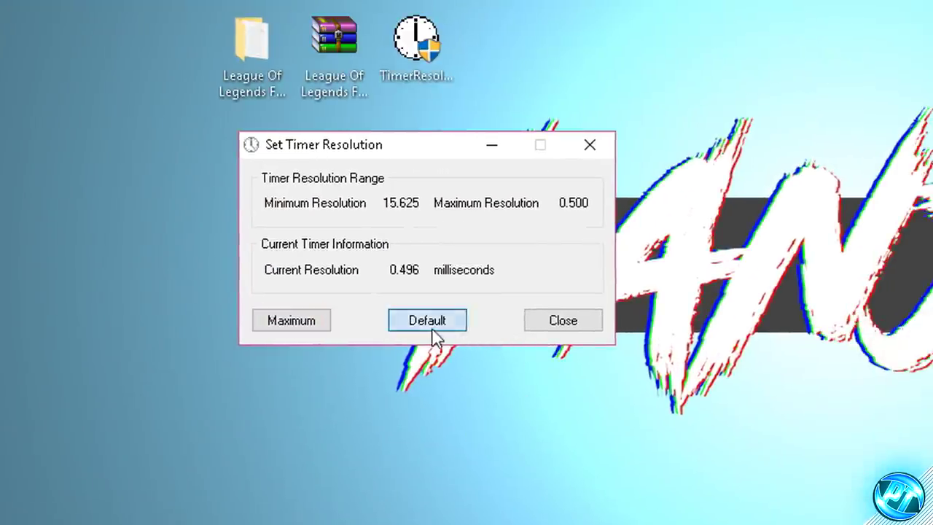
left_click(590, 145)
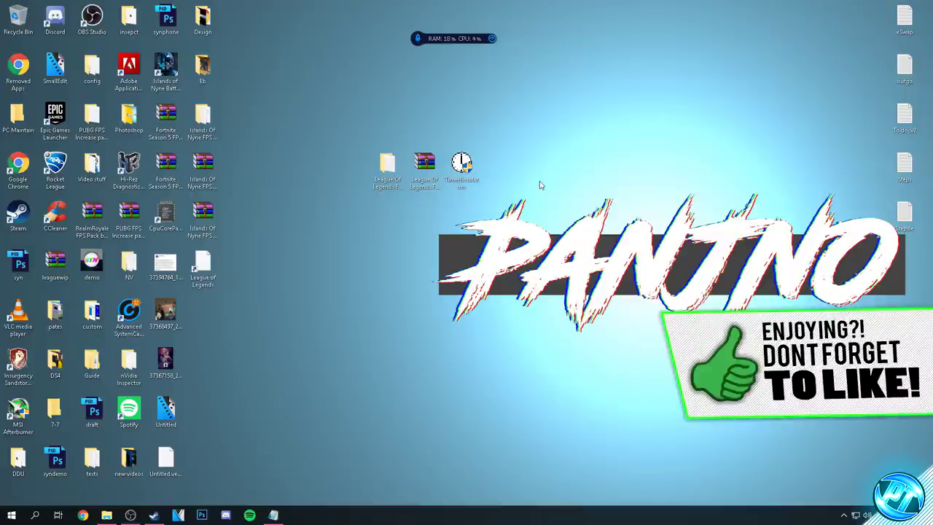
Run TimerResolution again at Maximum, keep it running minimised and launch League of Legends from the desktop.
double_click(469, 169)
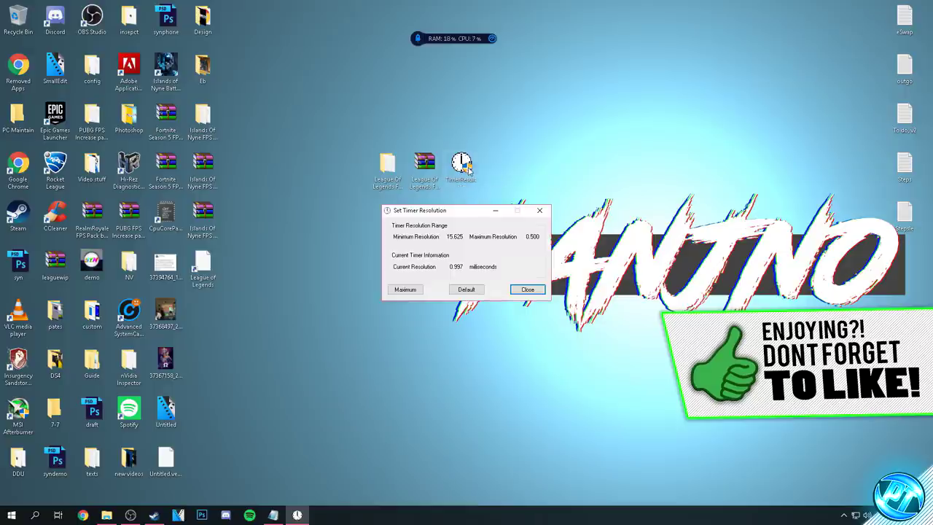
left_click(406, 289)
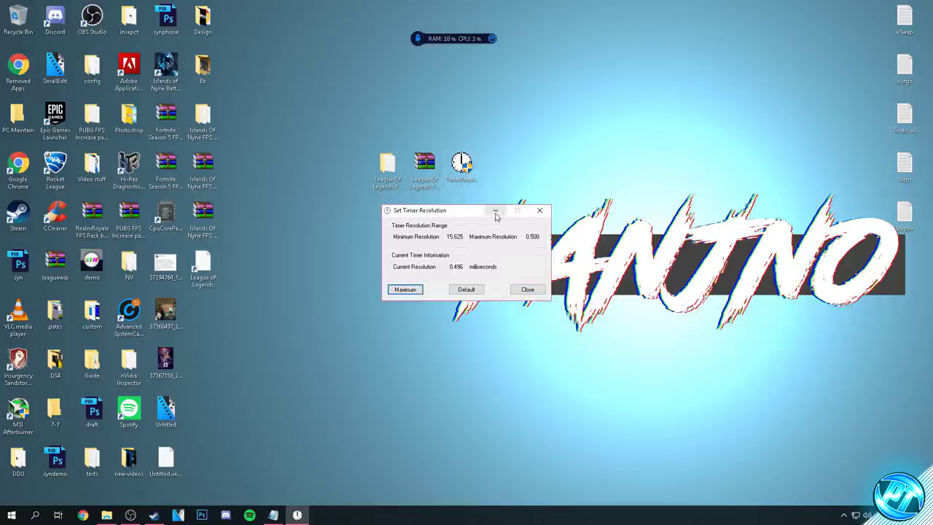
left_click(540, 210)
double_click(218, 268)
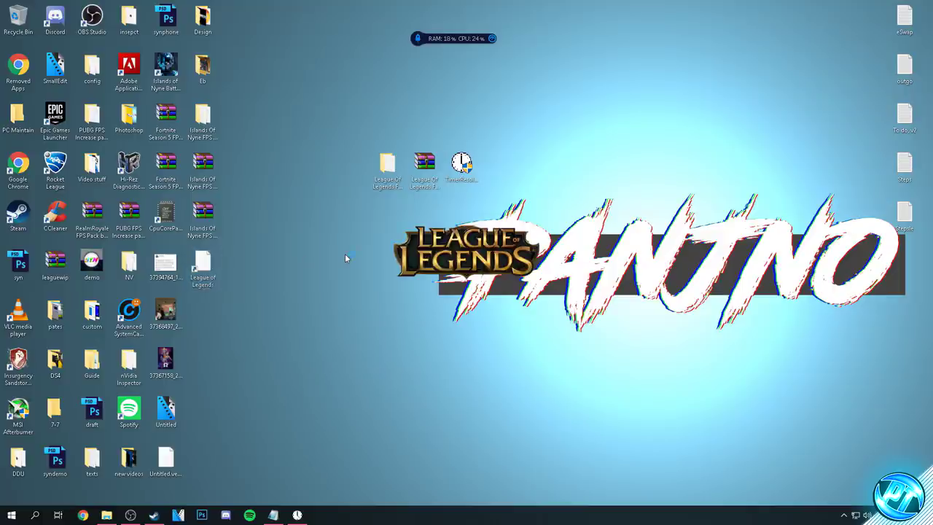